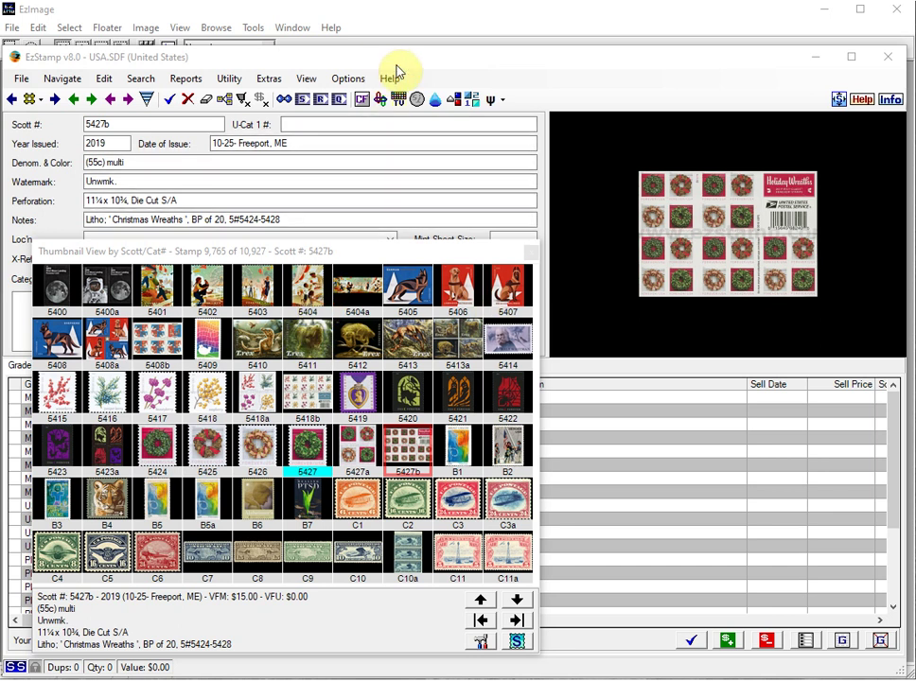
Bring the EzImage window showing the six-stamp Scan1 image in front of EzStamp
click(408, 23)
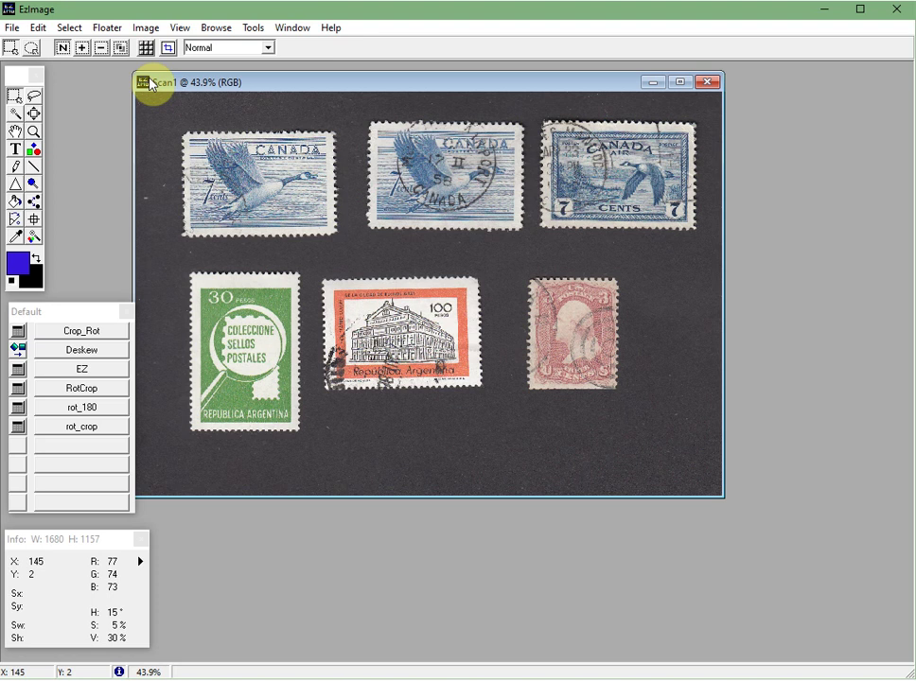
Select the CanoScan LiDE 110 as the scanning source
click(13, 27)
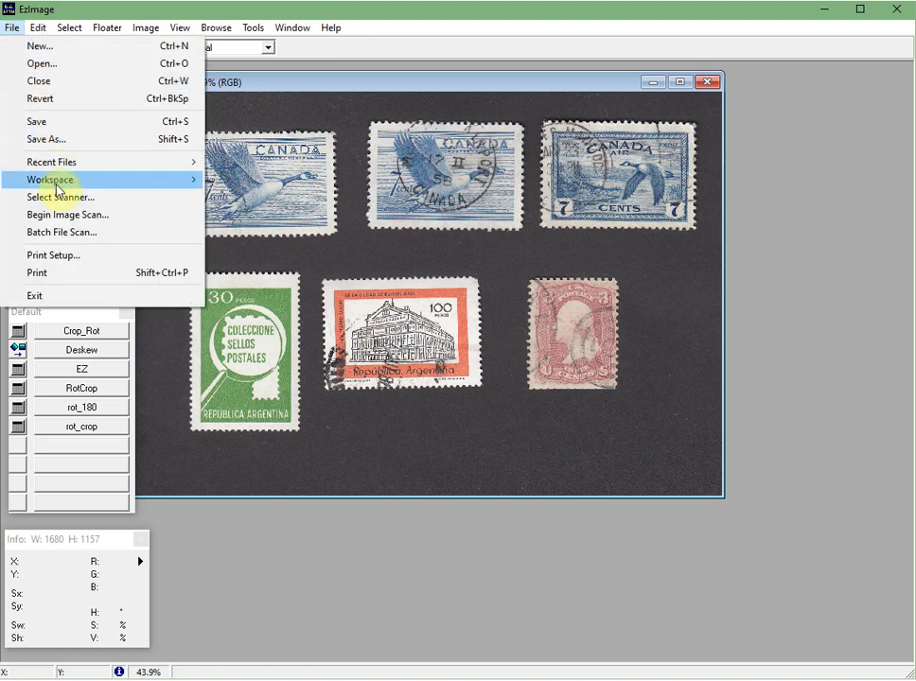
click(64, 207)
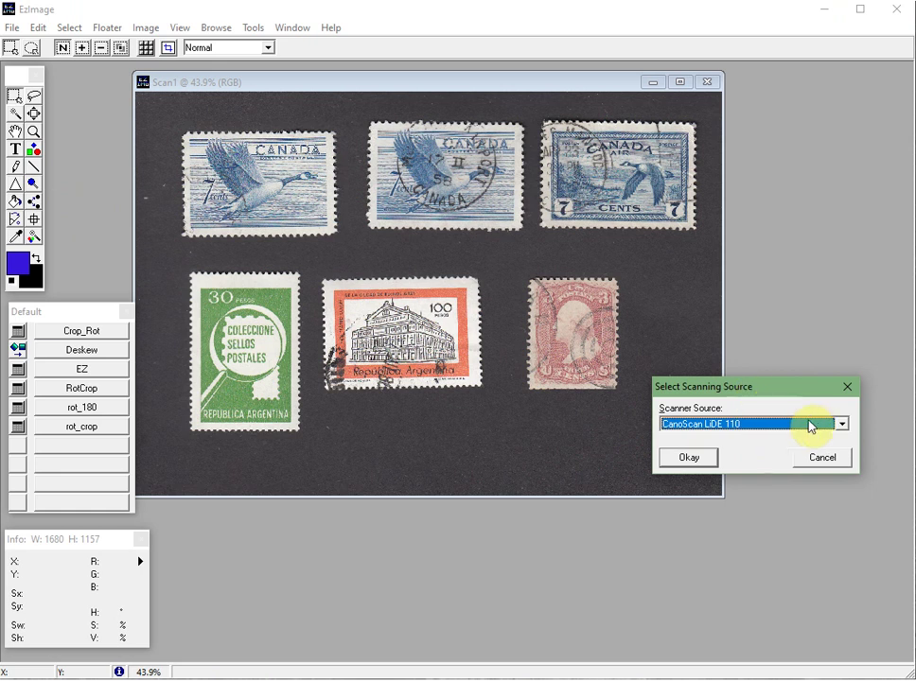
click(841, 425)
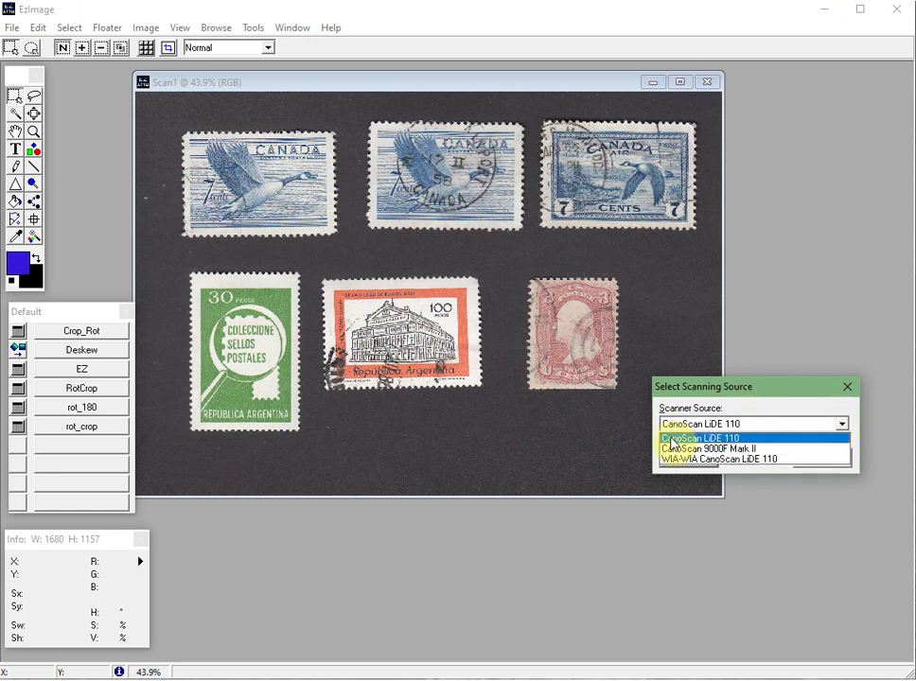
click(675, 438)
click(686, 458)
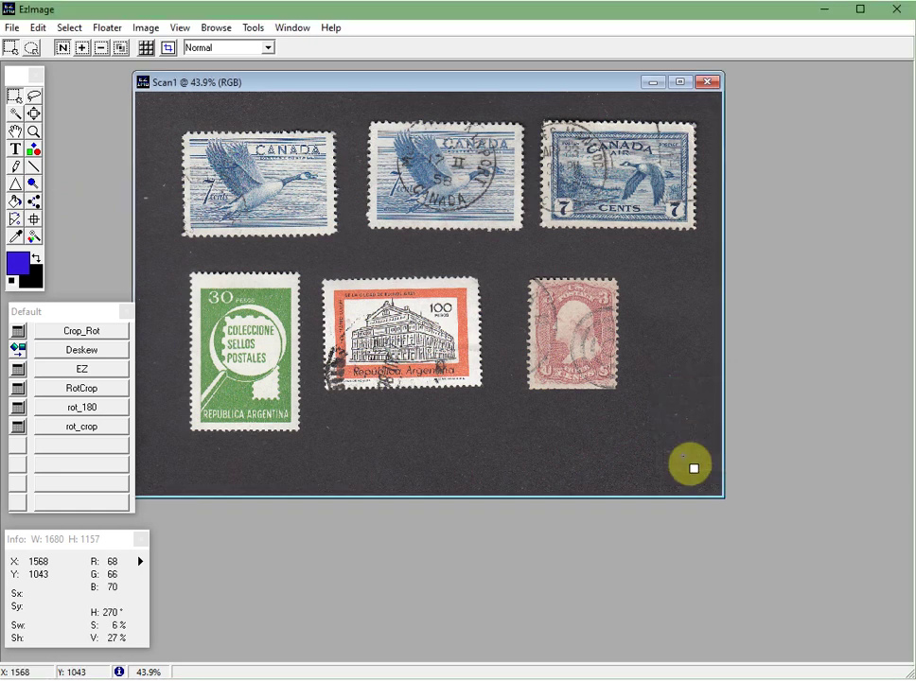
Begin a new image scan to launch ScanGear
click(13, 28)
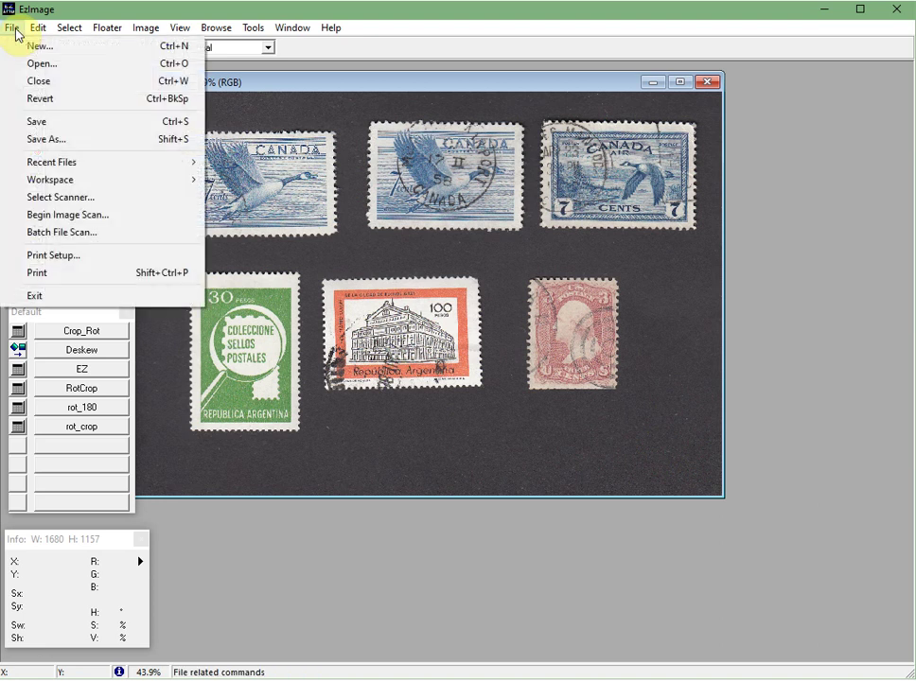
click(71, 216)
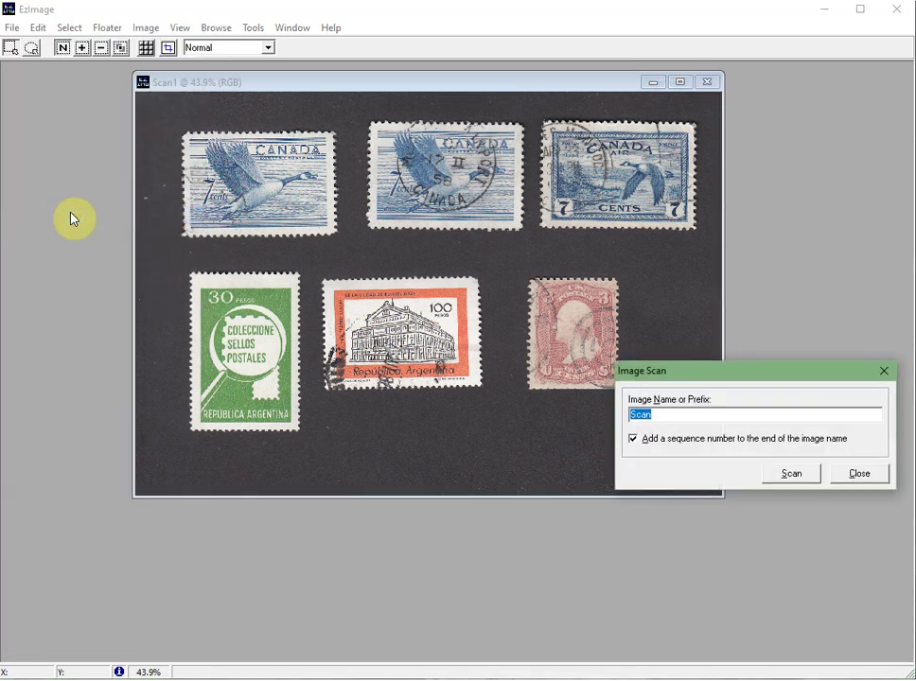
click(793, 477)
Scan the six stamps at 300 dpi into Scan1 and exit ScanGear
click(793, 477)
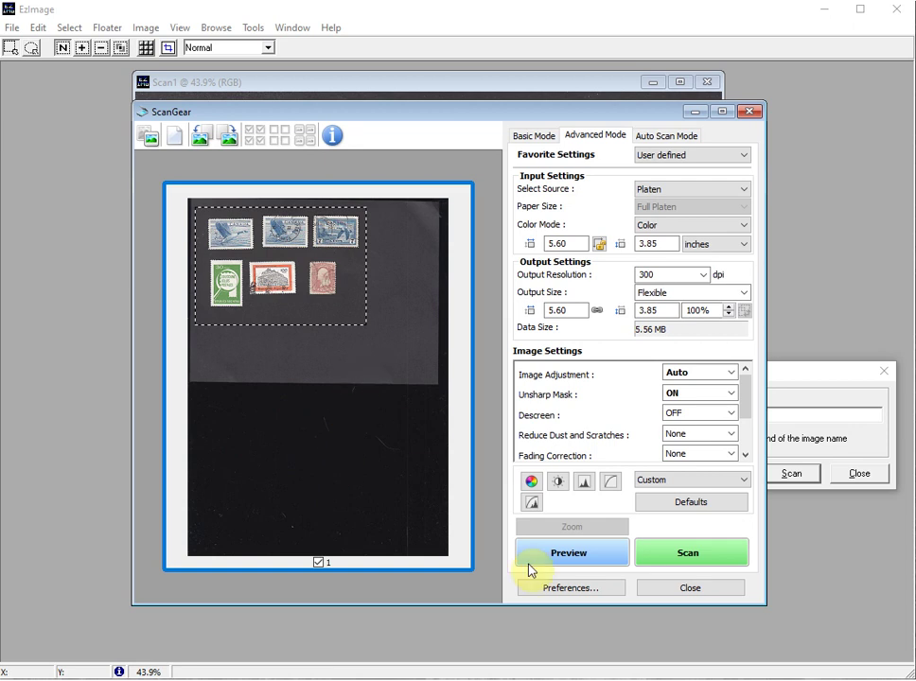
click(691, 589)
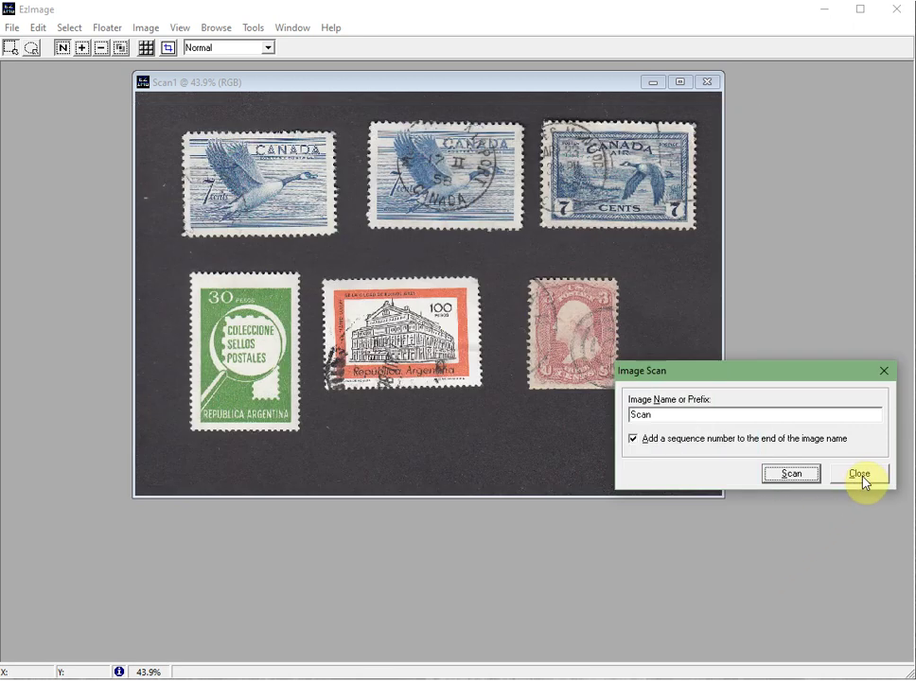
Close the Image Scan dialog, leaving the 1680 × 1157 Scan1 image open
click(860, 475)
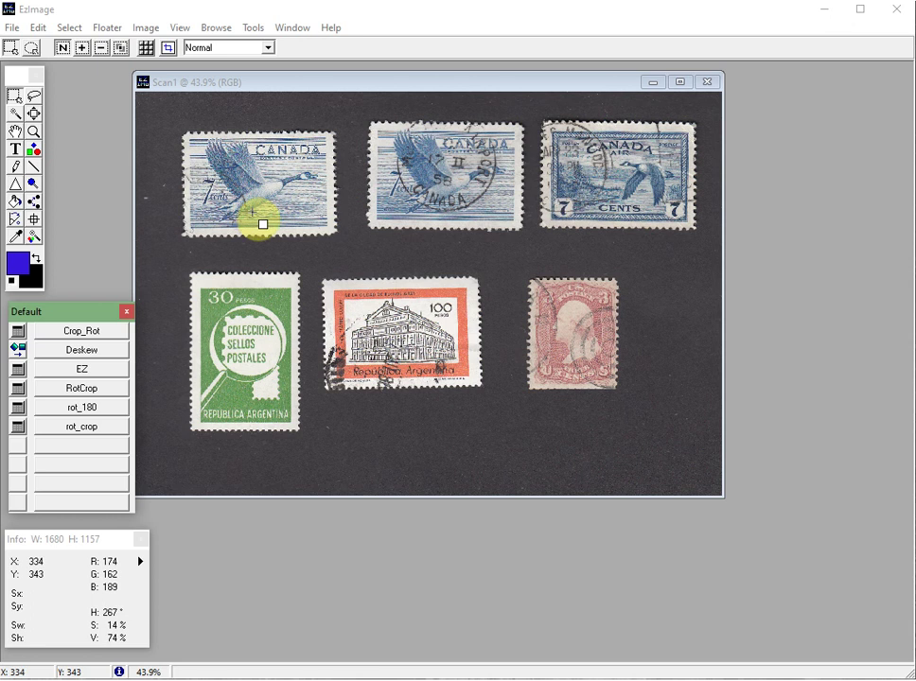
Open Tools > Separate Selections > Automatic for the Scan1 image
click(260, 98)
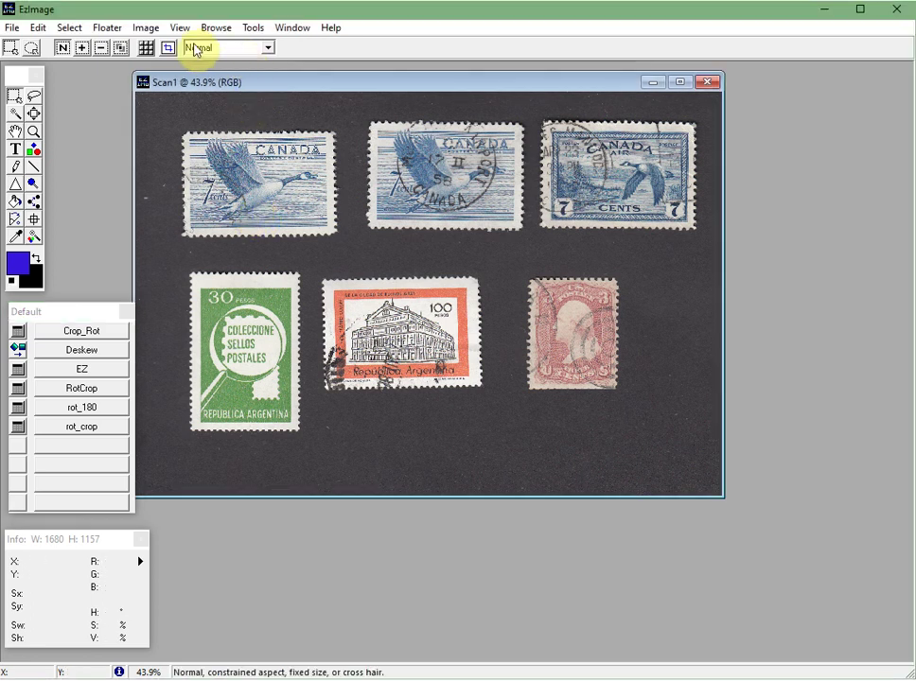
click(251, 28)
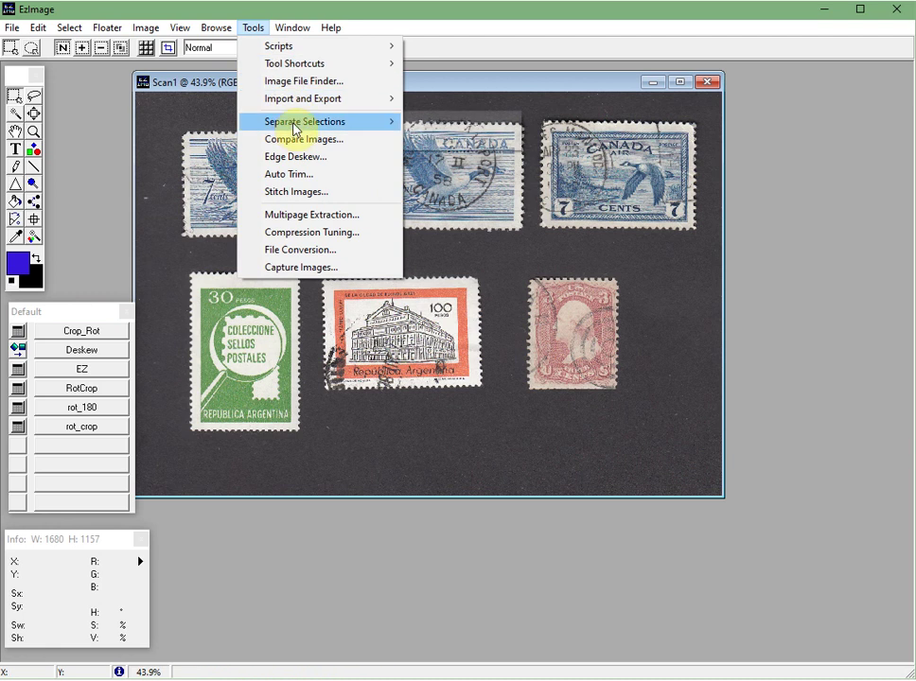
mouse_move(295, 124)
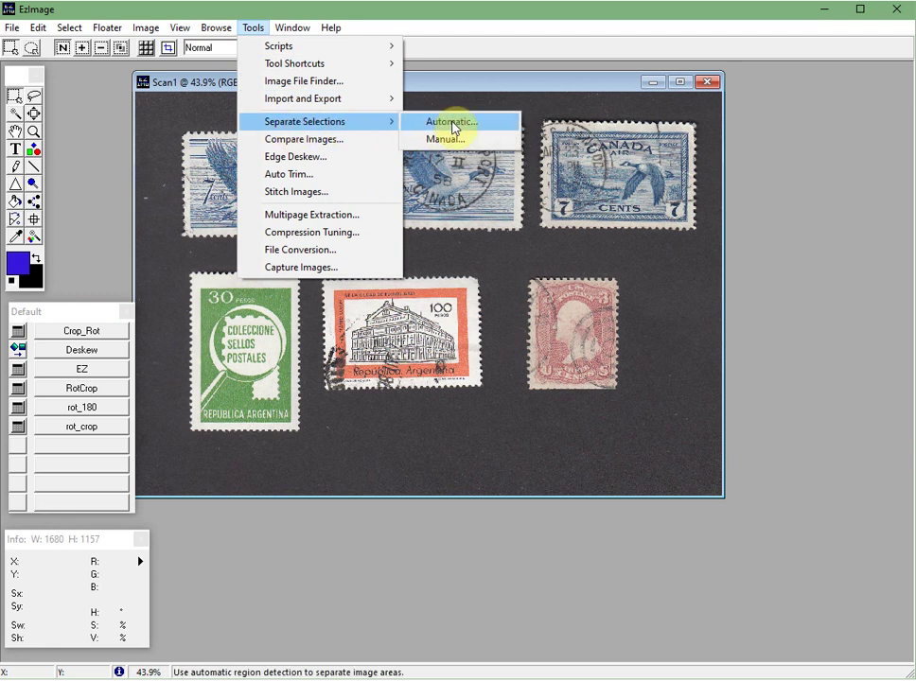
click(453, 123)
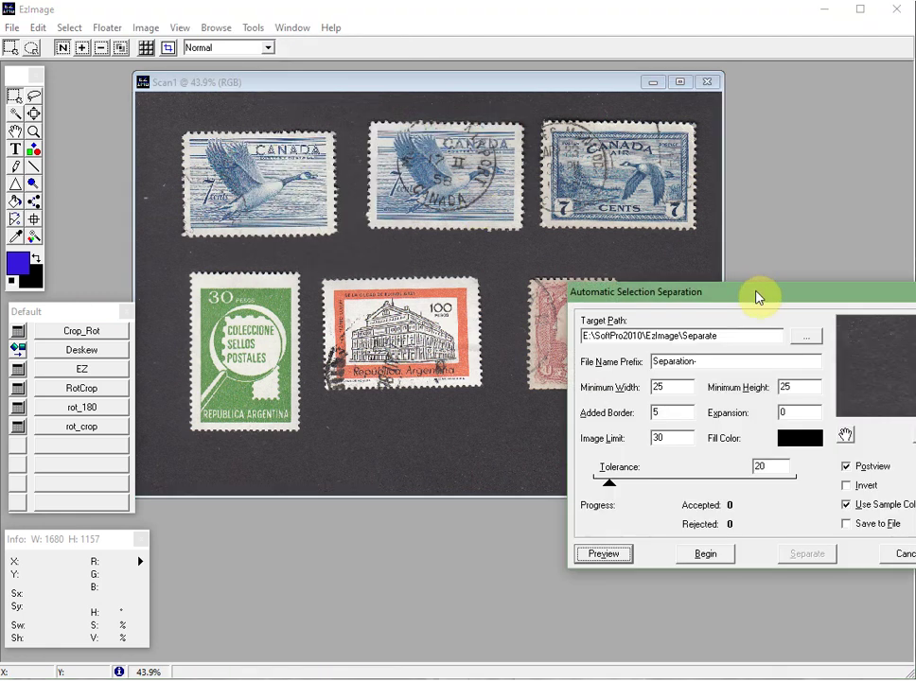
Try the Tolerance slider and leave it at 20, with the dialog clear of the stamps
drag(757, 298, 607, 335)
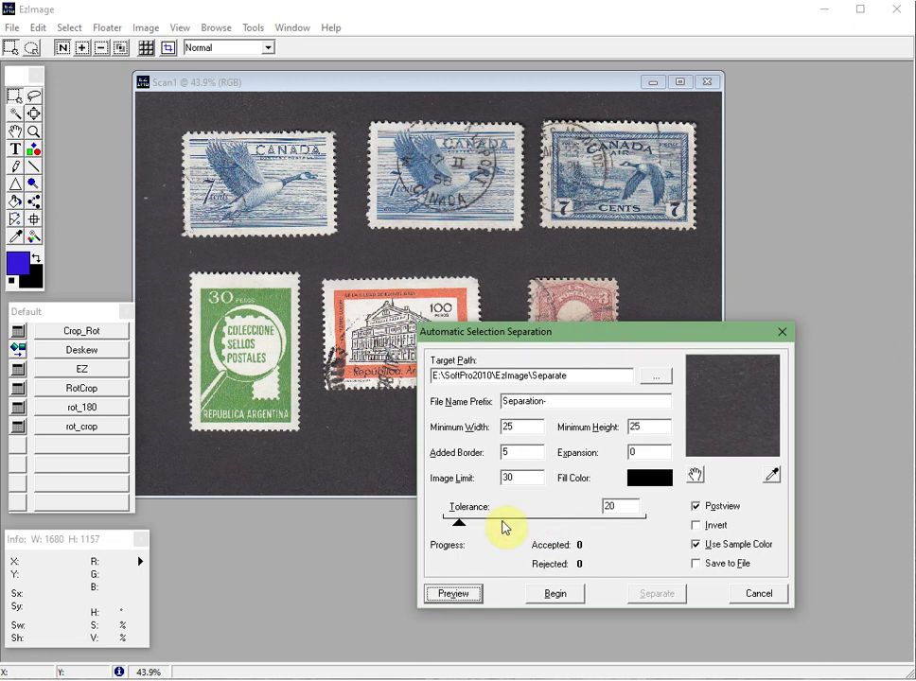
drag(463, 527, 476, 527)
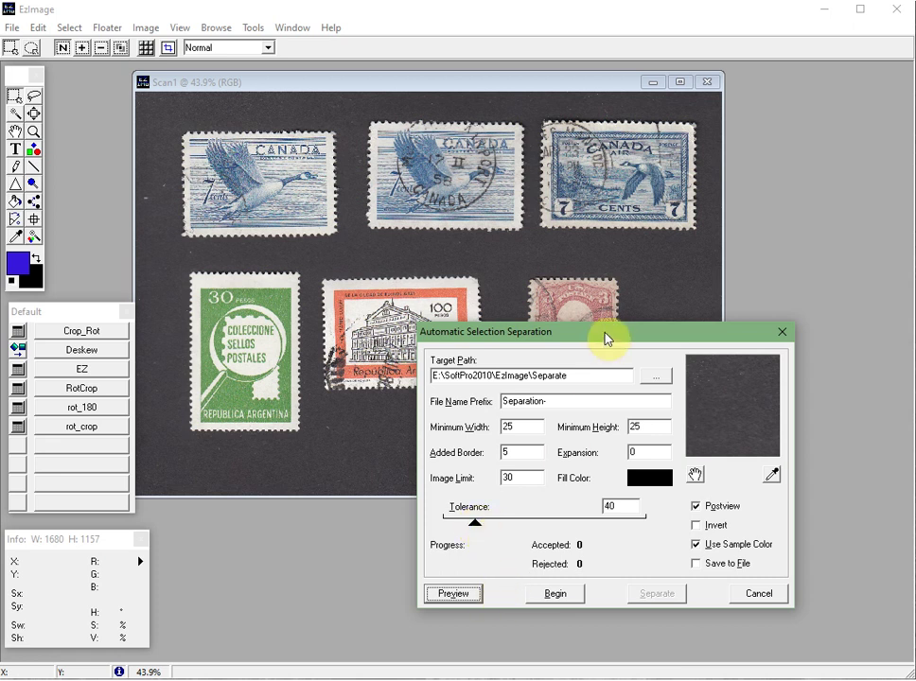
drag(608, 333, 684, 359)
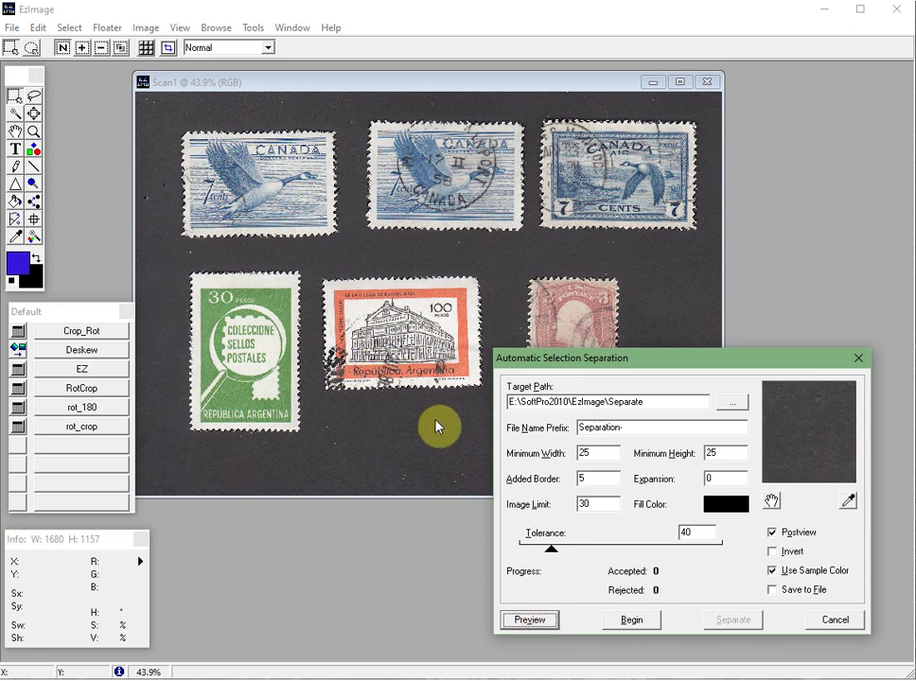
drag(671, 361, 721, 314)
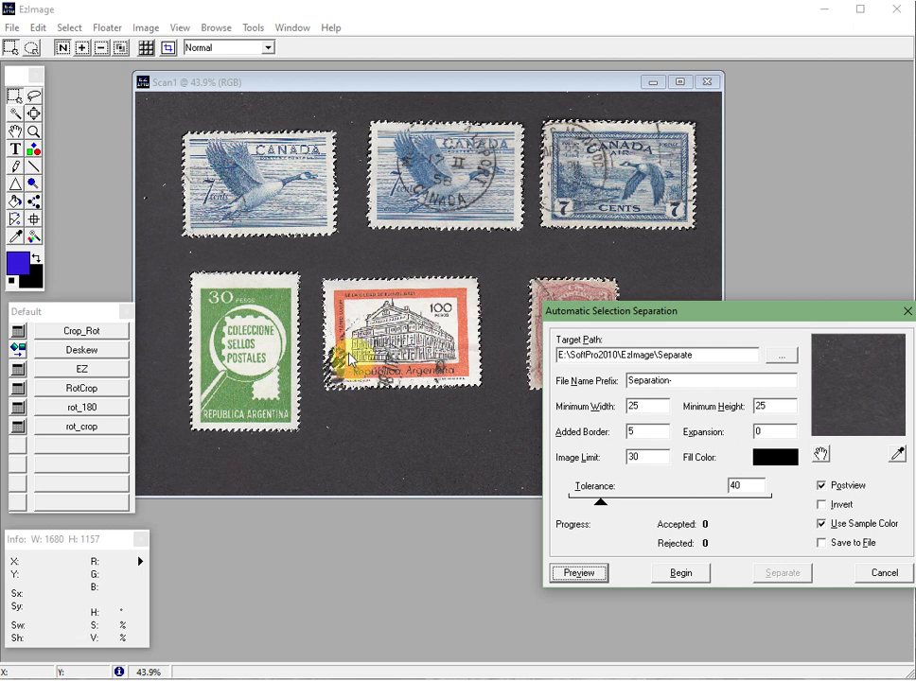
drag(600, 507, 587, 511)
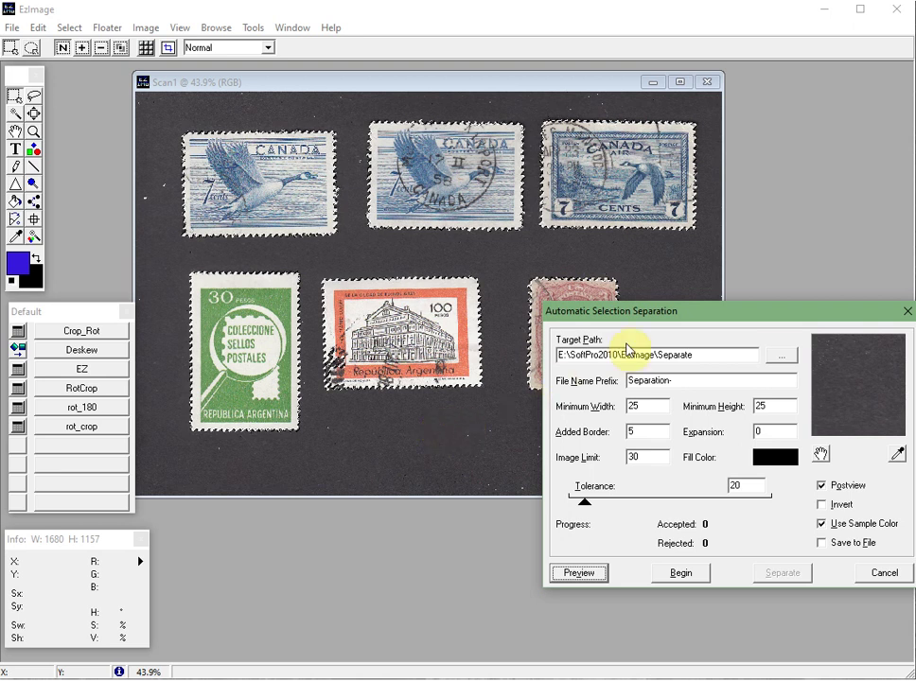
drag(713, 319, 675, 330)
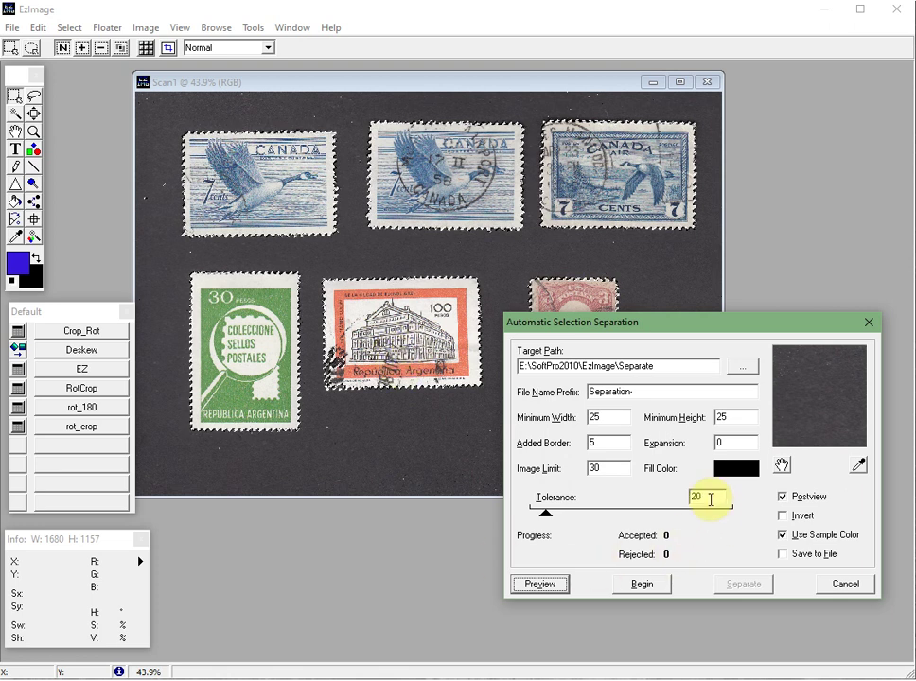
Preview, detect and separate the six stamps into individual untitled images
click(549, 590)
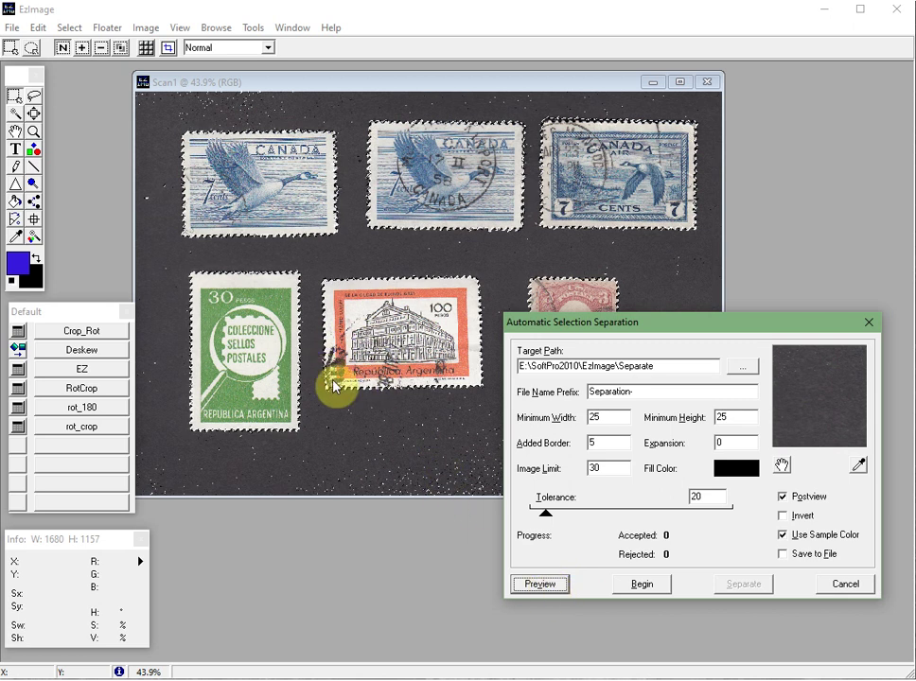
click(643, 585)
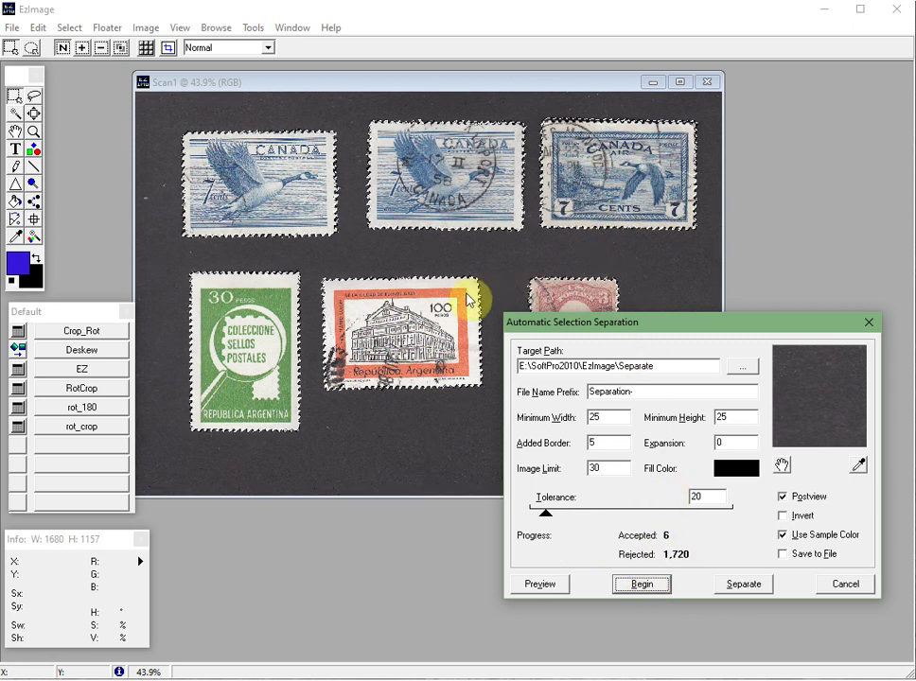
click(743, 585)
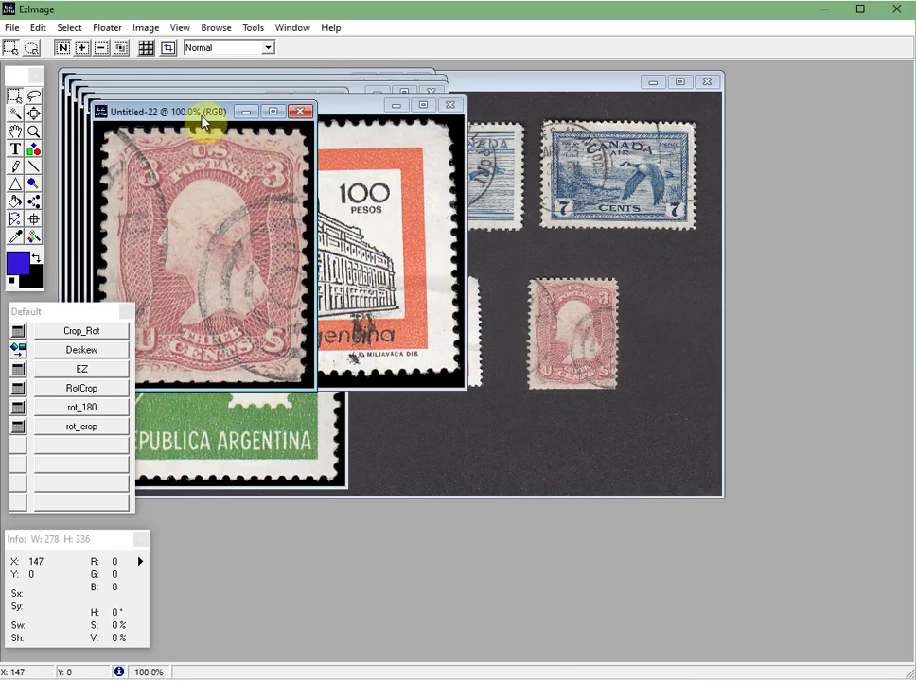
Close the 100 pesos and three-cent stamp images without saving
drag(204, 113, 499, 225)
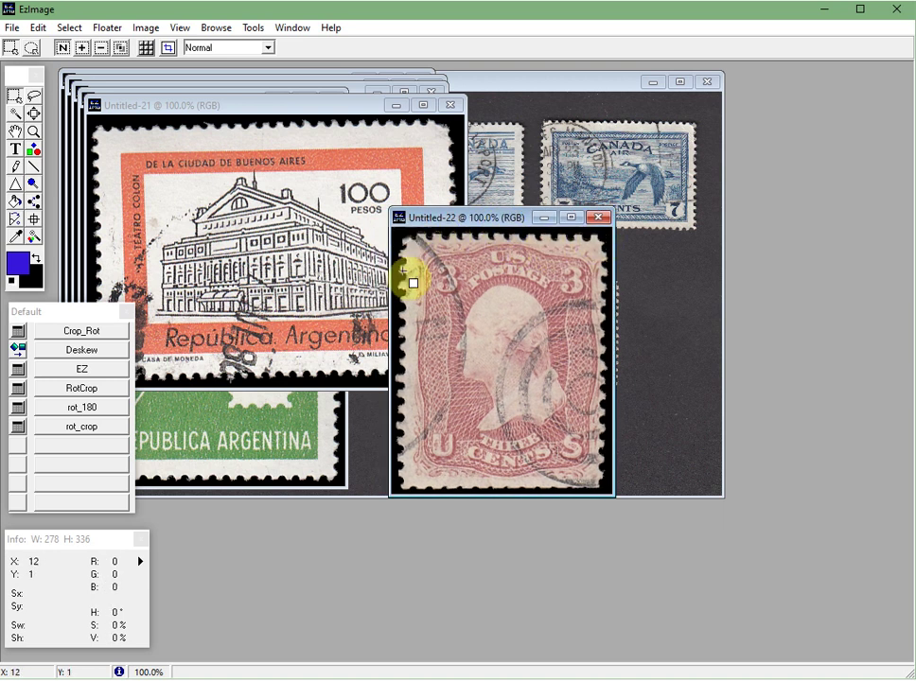
drag(325, 110, 516, 224)
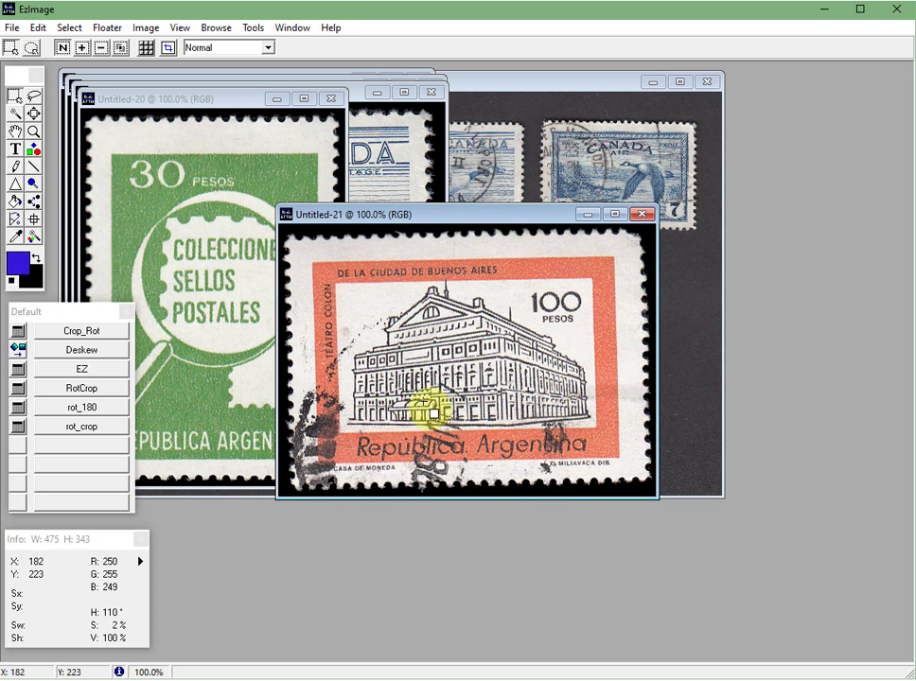
click(642, 214)
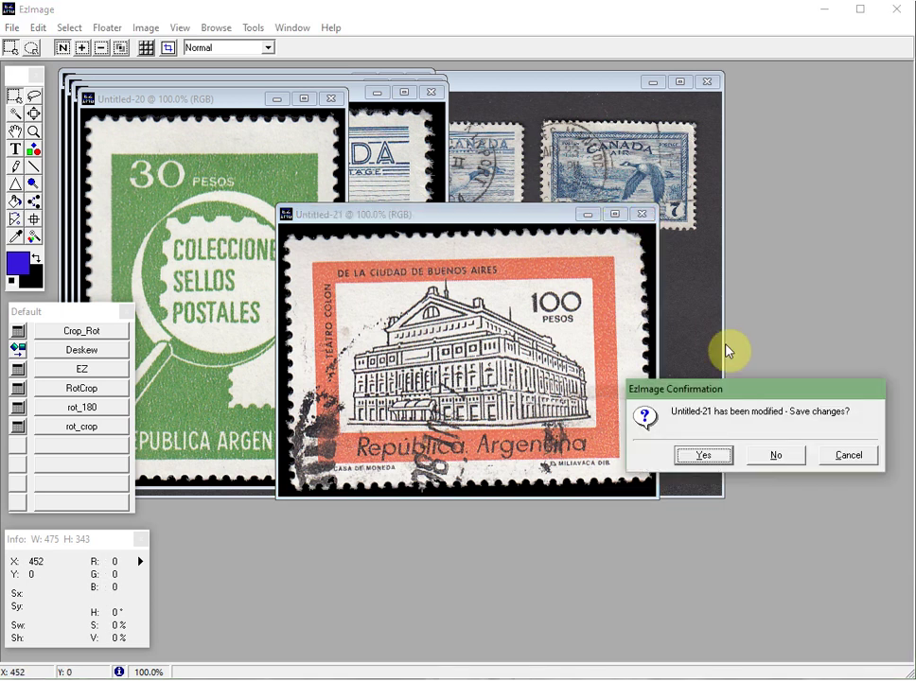
click(777, 456)
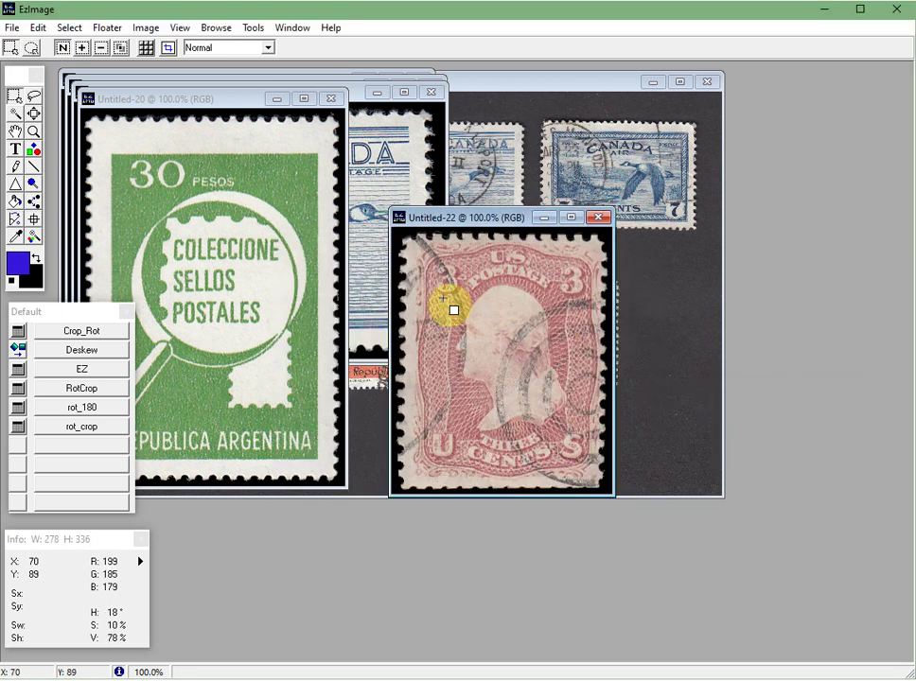
click(589, 219)
click(776, 455)
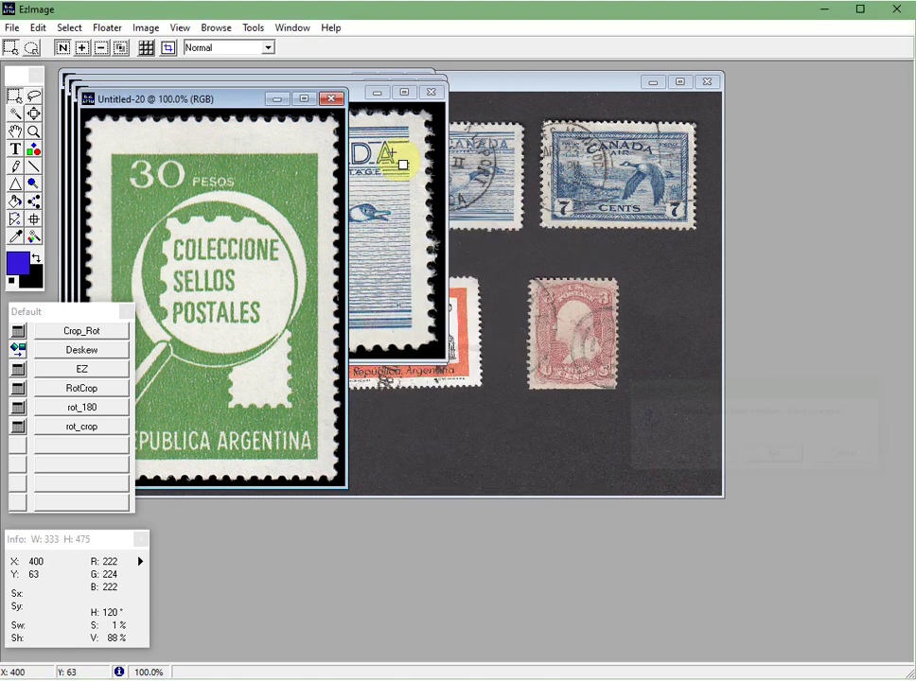
Close the 30 pesos, 7 cents goose, Untitled-18 and Untitled-17 images without saving
click(331, 100)
click(777, 455)
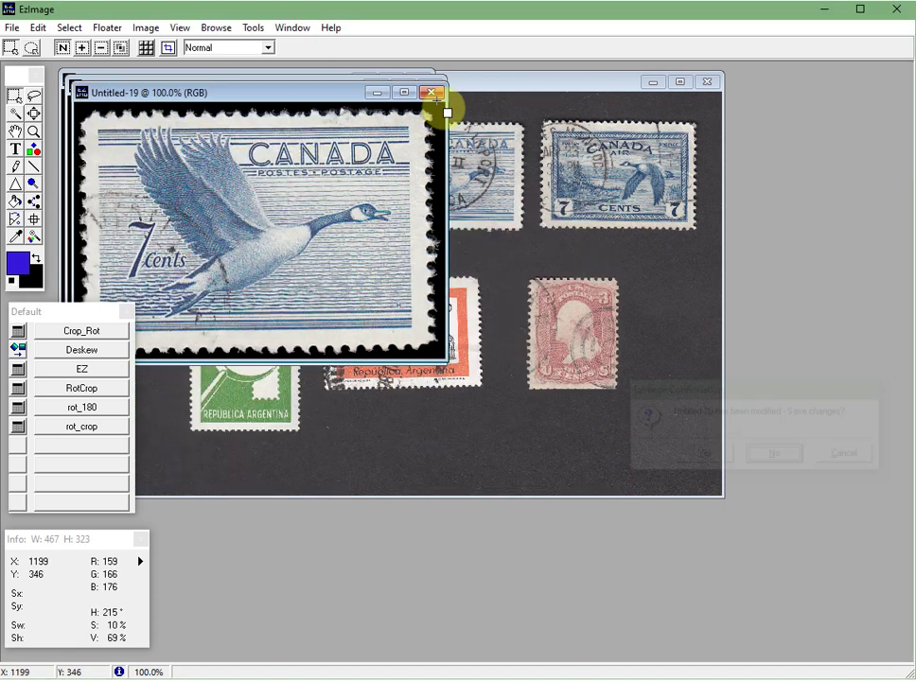
click(430, 92)
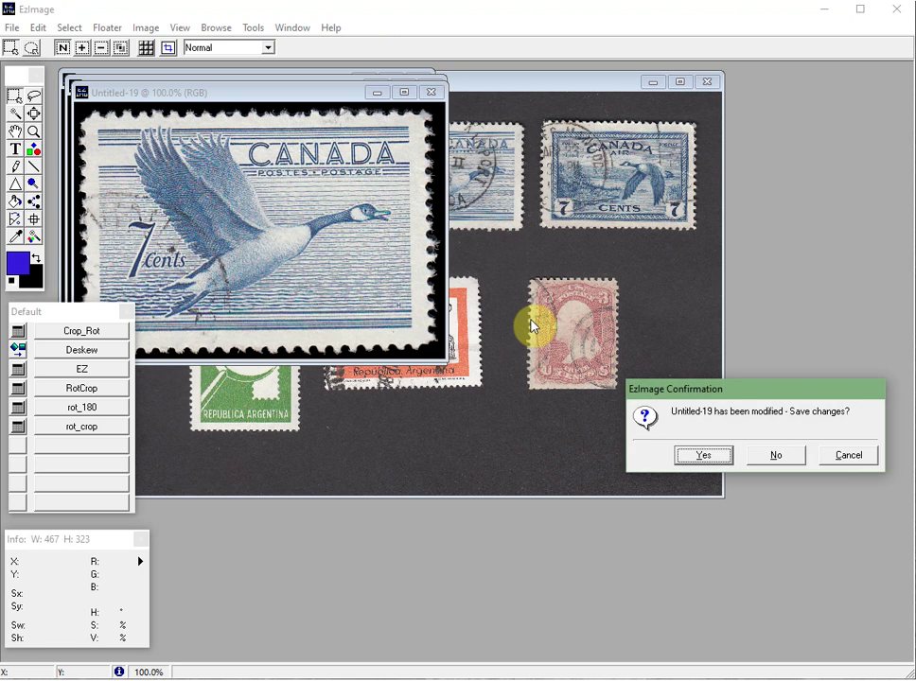
click(776, 458)
click(430, 86)
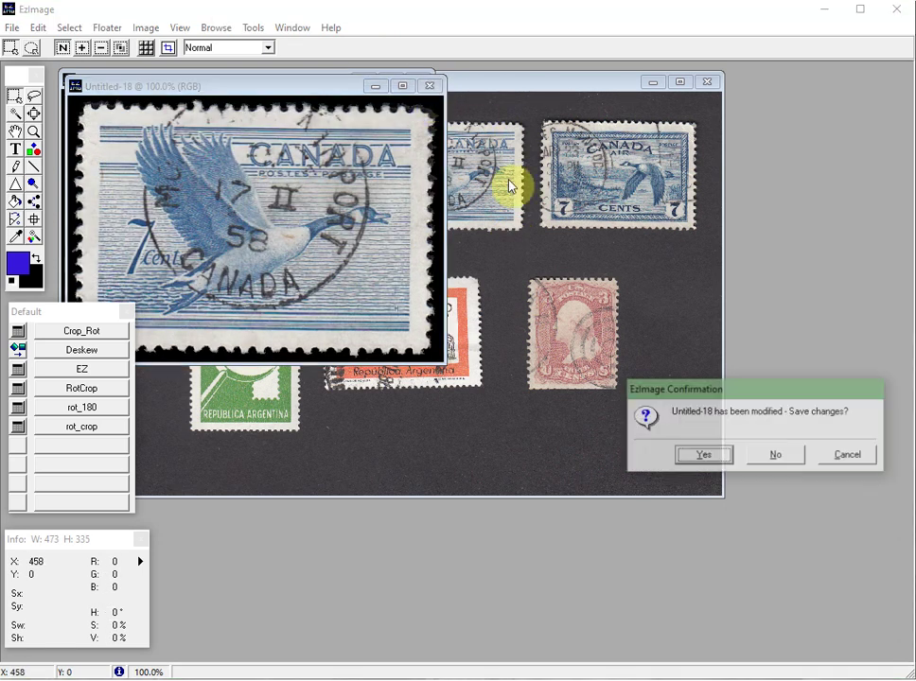
click(776, 455)
click(418, 81)
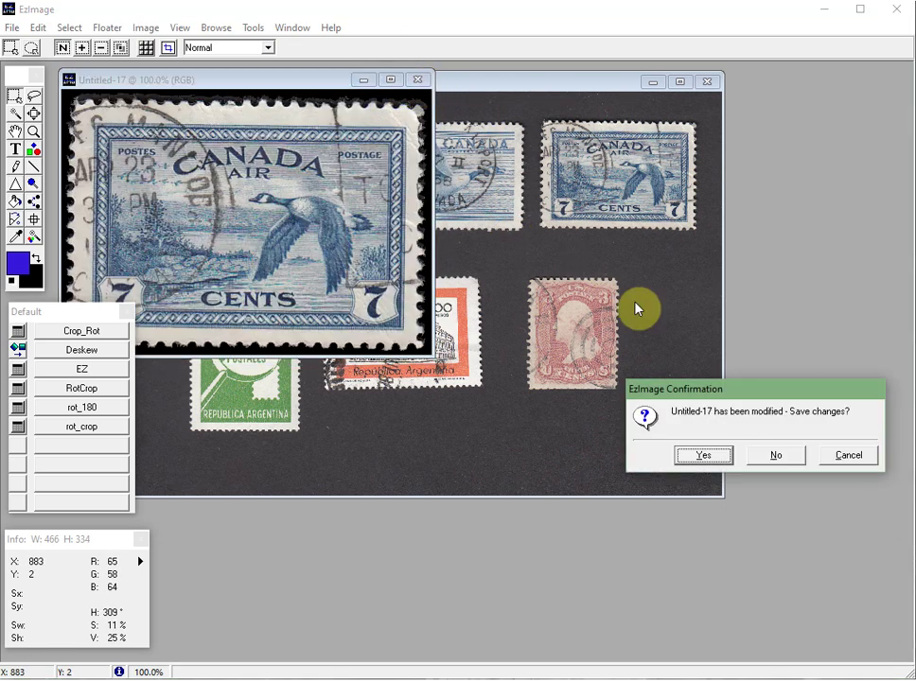
click(771, 453)
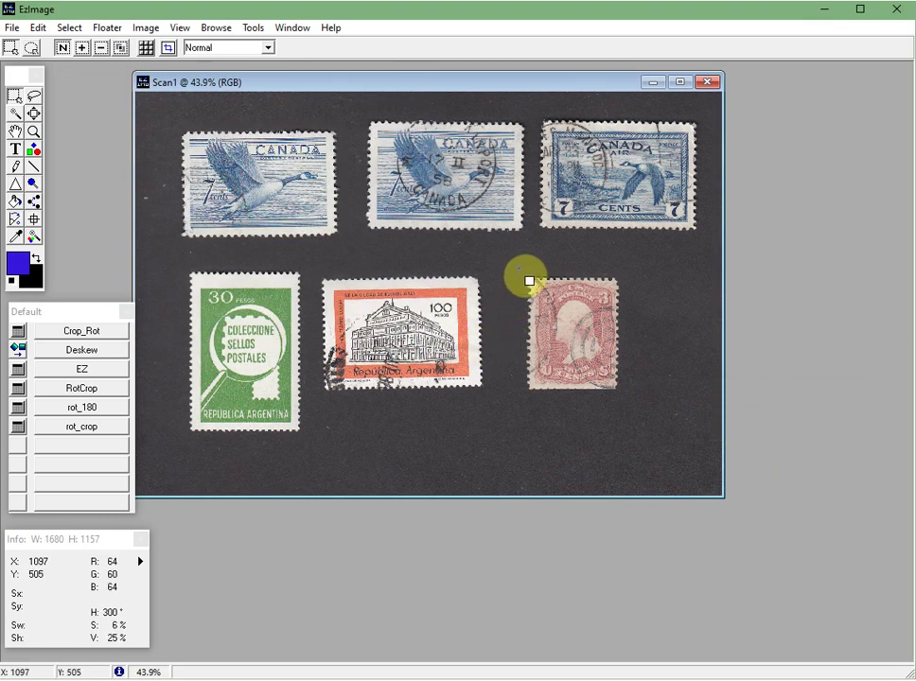
drag(519, 267, 635, 406)
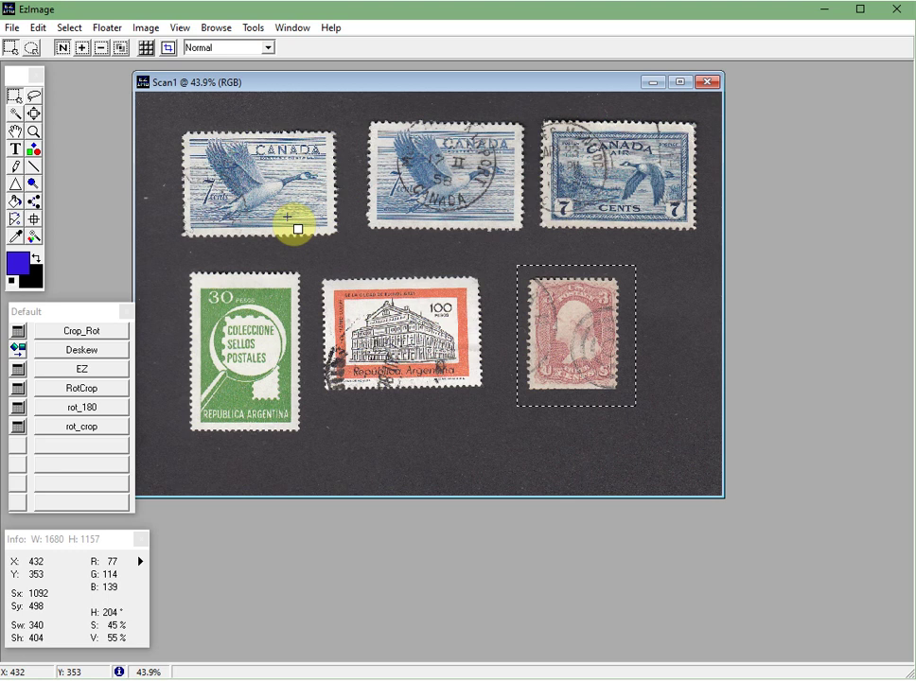
shift+click(169, 49)
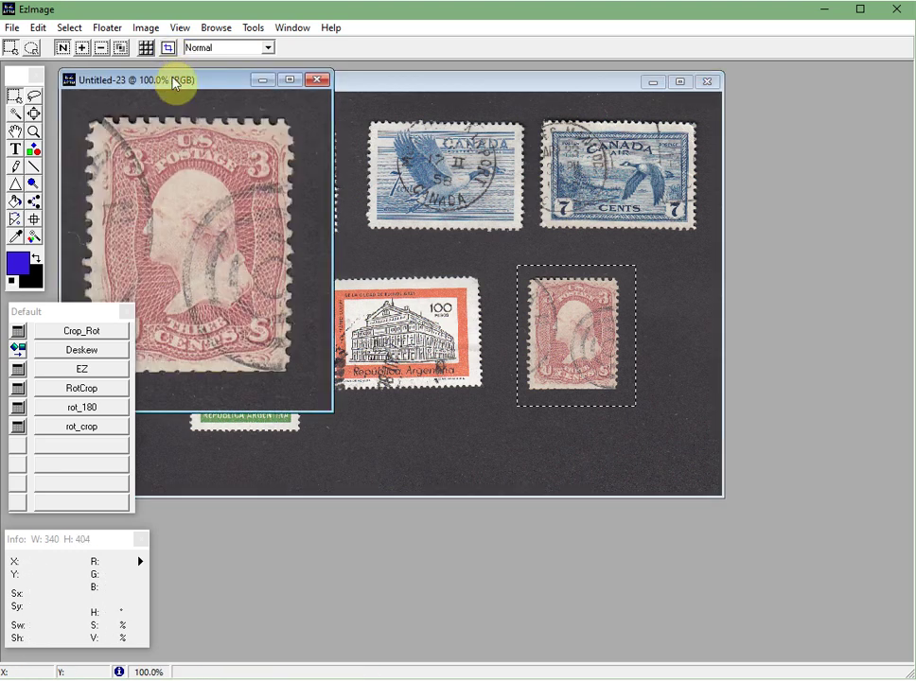
drag(175, 83, 367, 209)
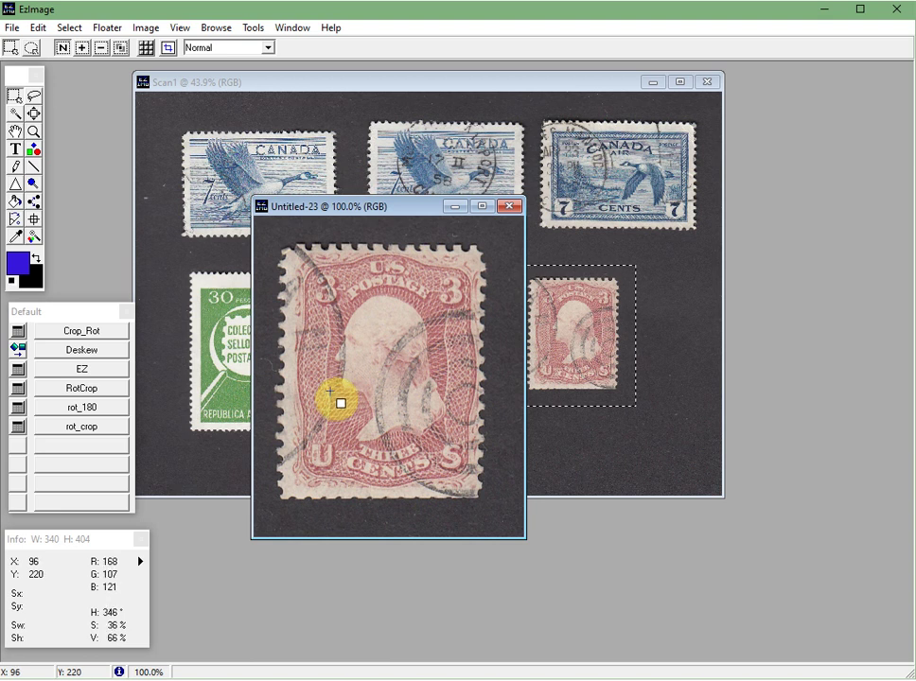
click(511, 208)
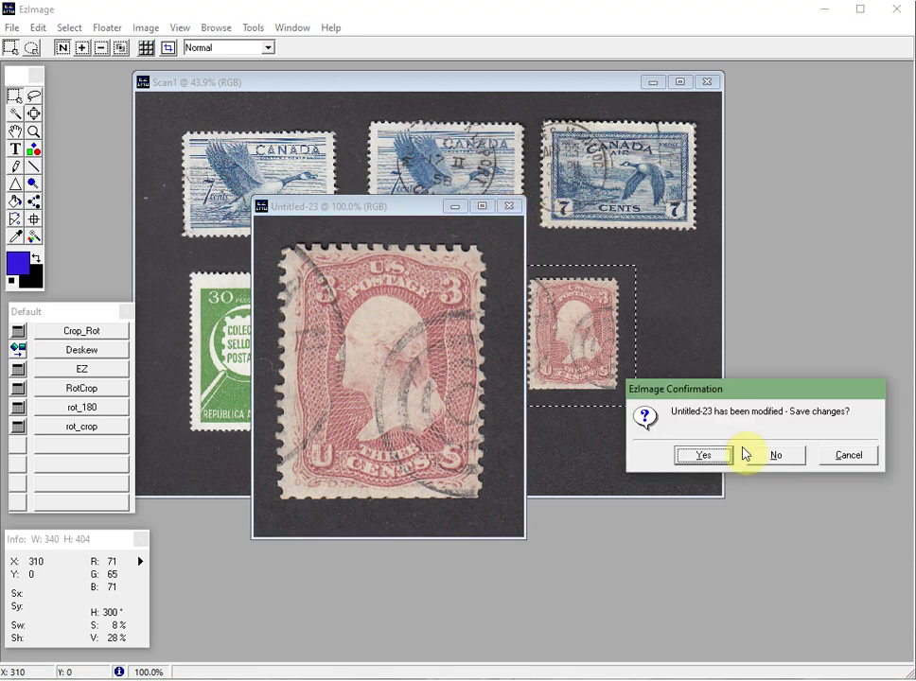
click(772, 455)
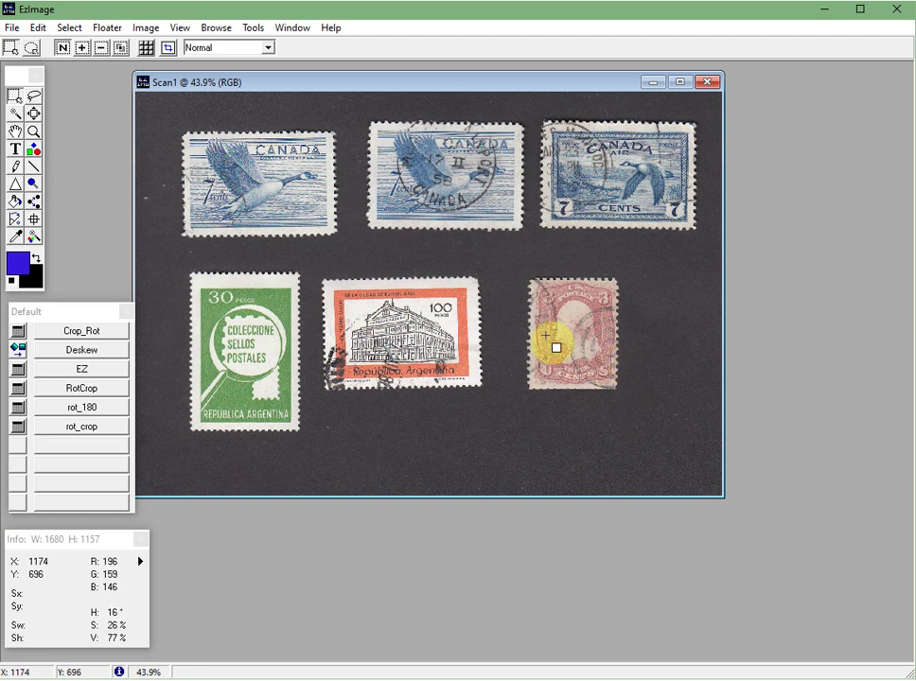
Crop a rectangle around the pink 3-cent stamp into Untitled-24 and centre it
click(19, 97)
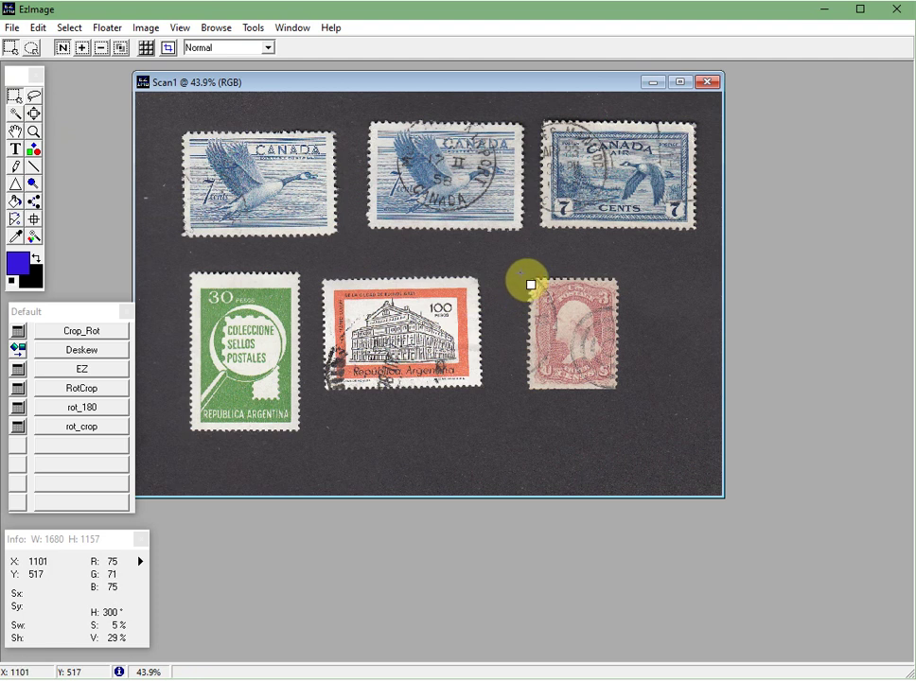
drag(533, 284, 635, 410)
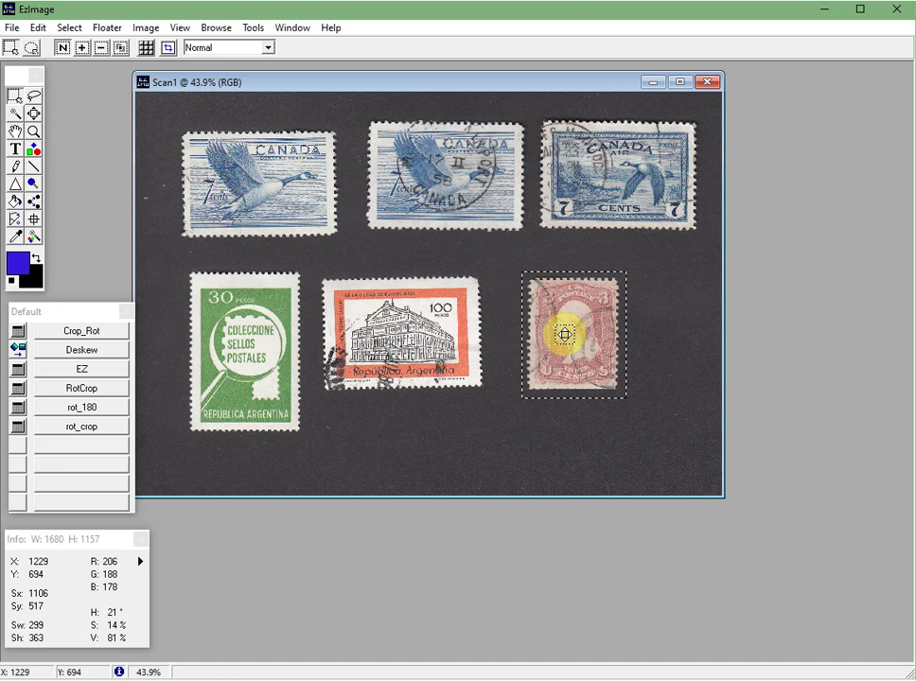
click(169, 48)
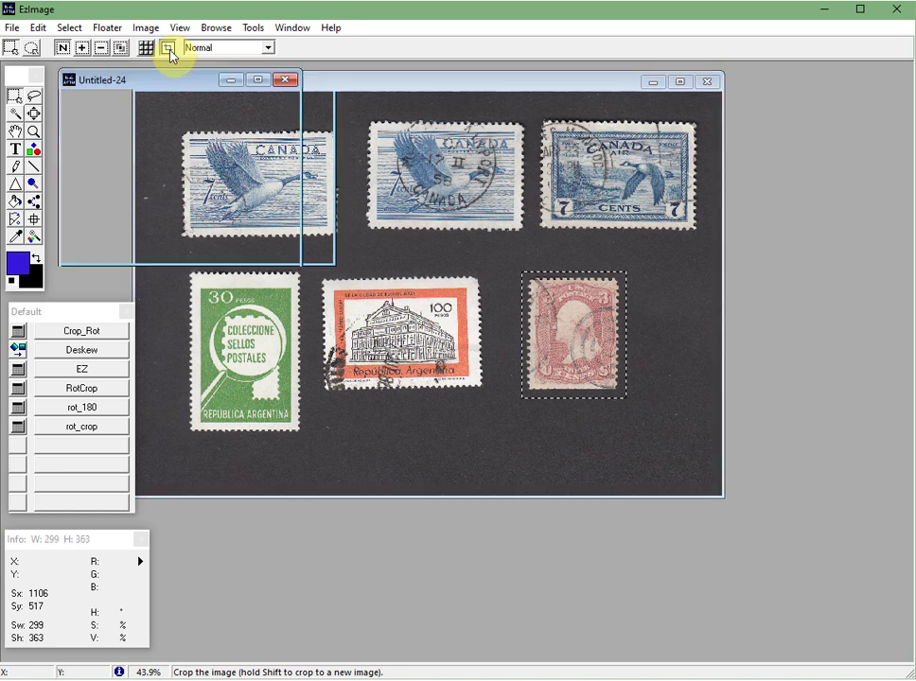
drag(180, 80, 429, 203)
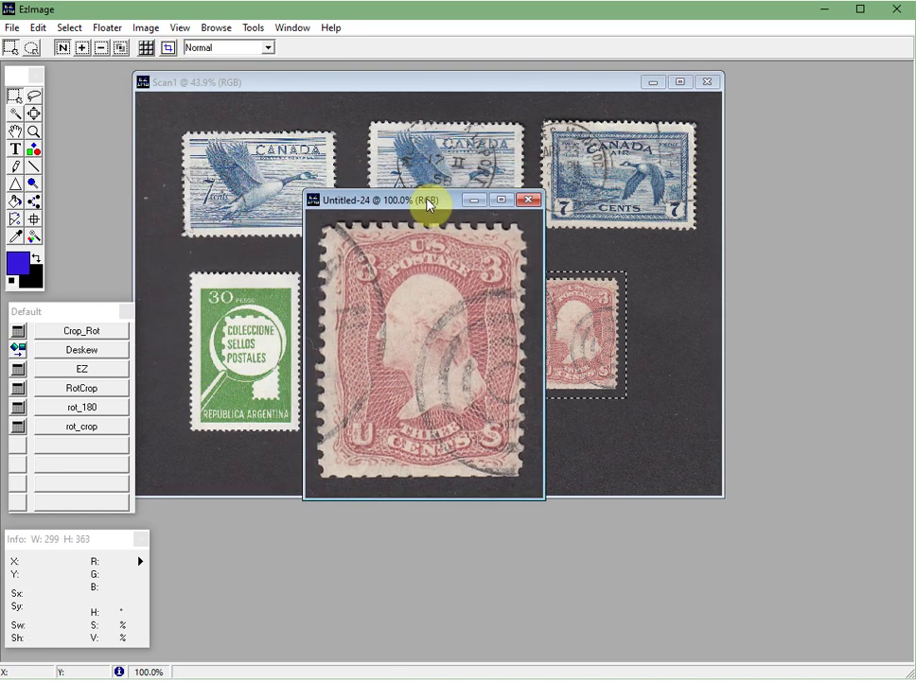
With the Magic Wand at tolerance 40, select the dark background around the Untitled-24 stamp
click(19, 118)
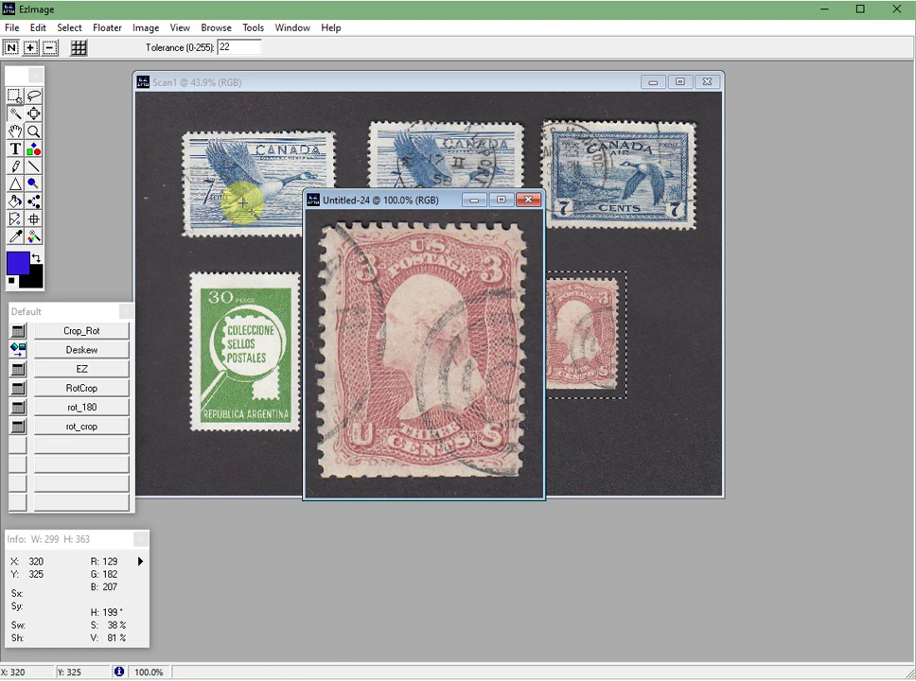
click(322, 221)
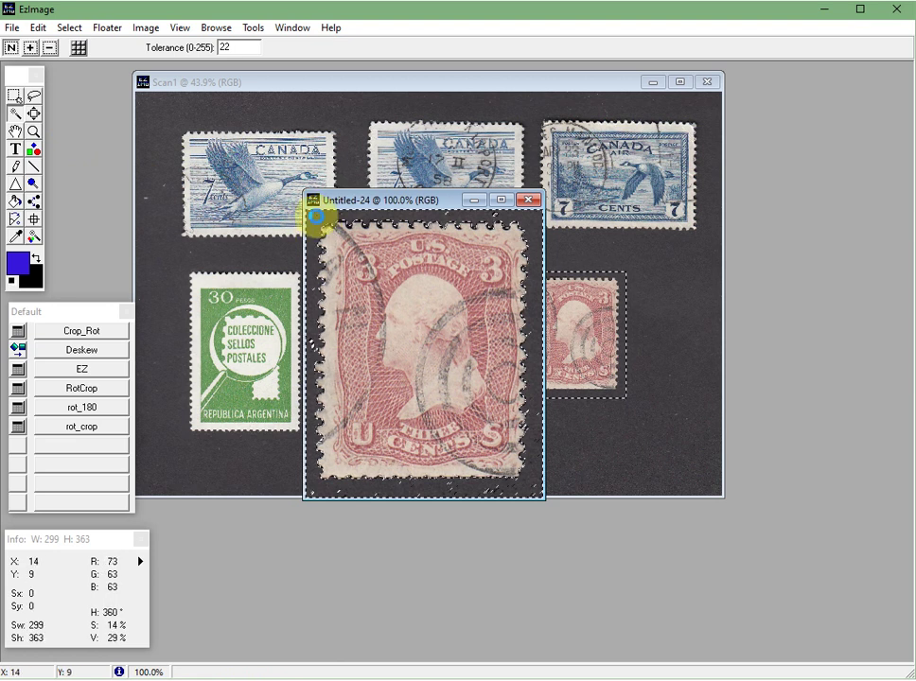
click(235, 47)
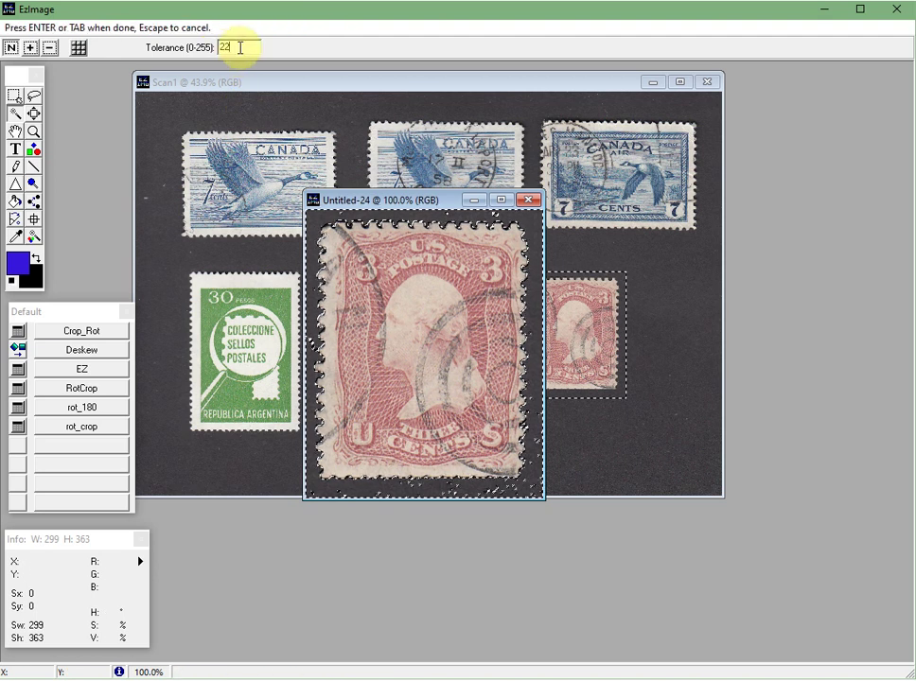
text(40)
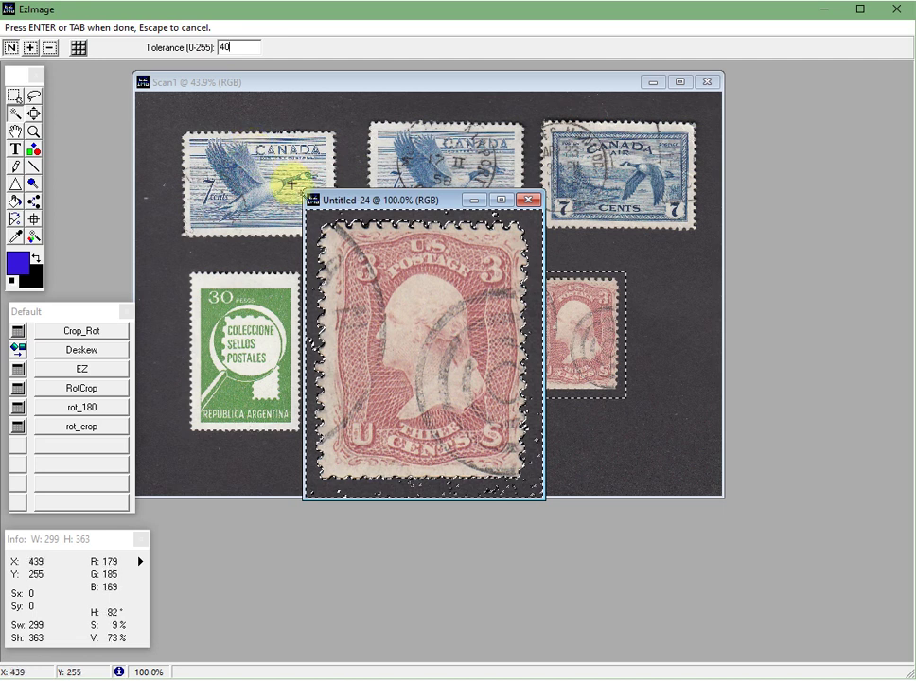
key(Return)
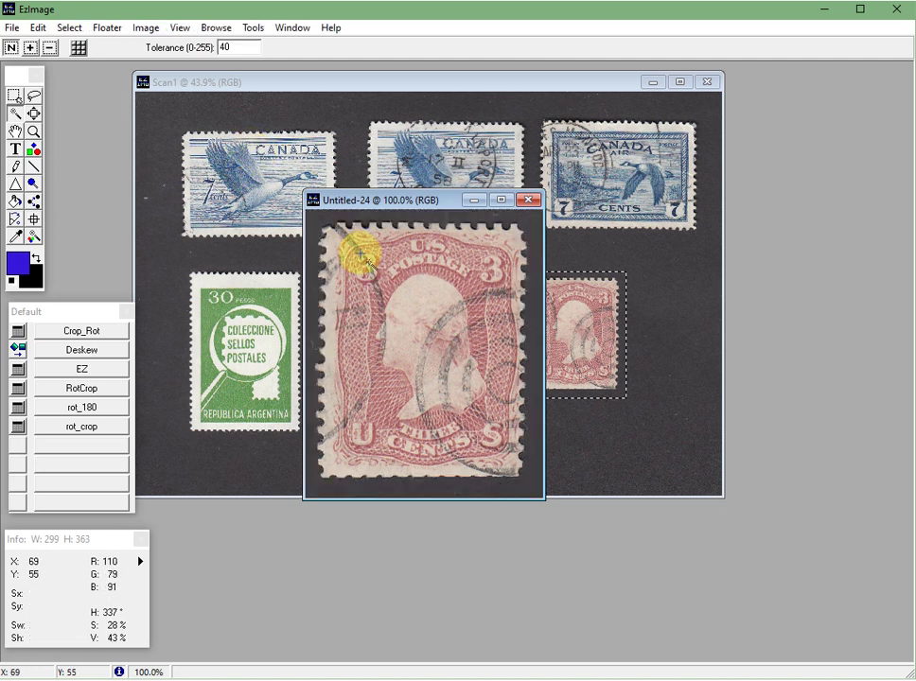
click(324, 222)
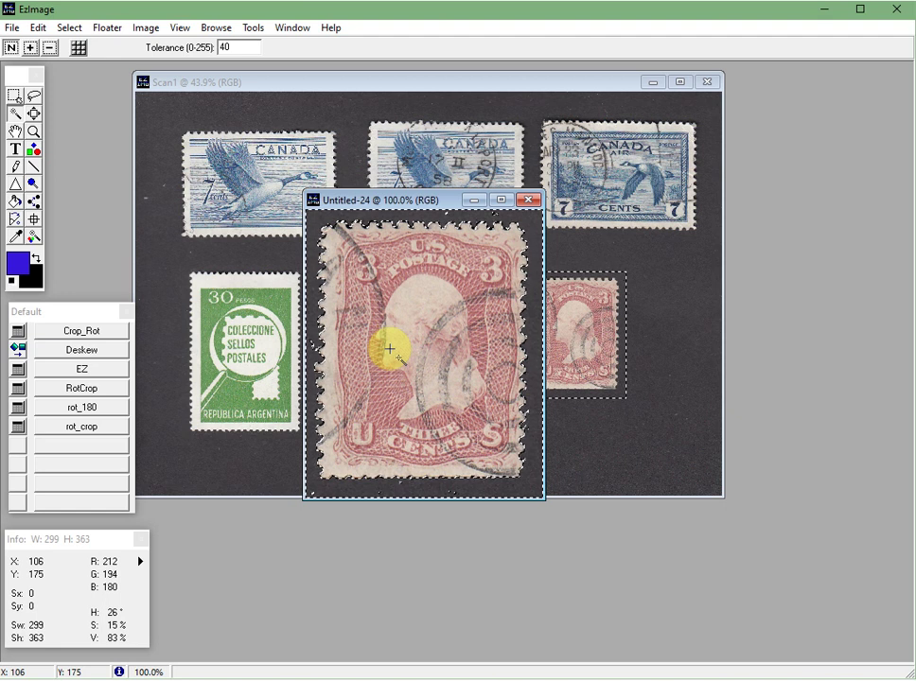
Fill the selected surround black, briefly trying blue before refilling with black
key(Delete)
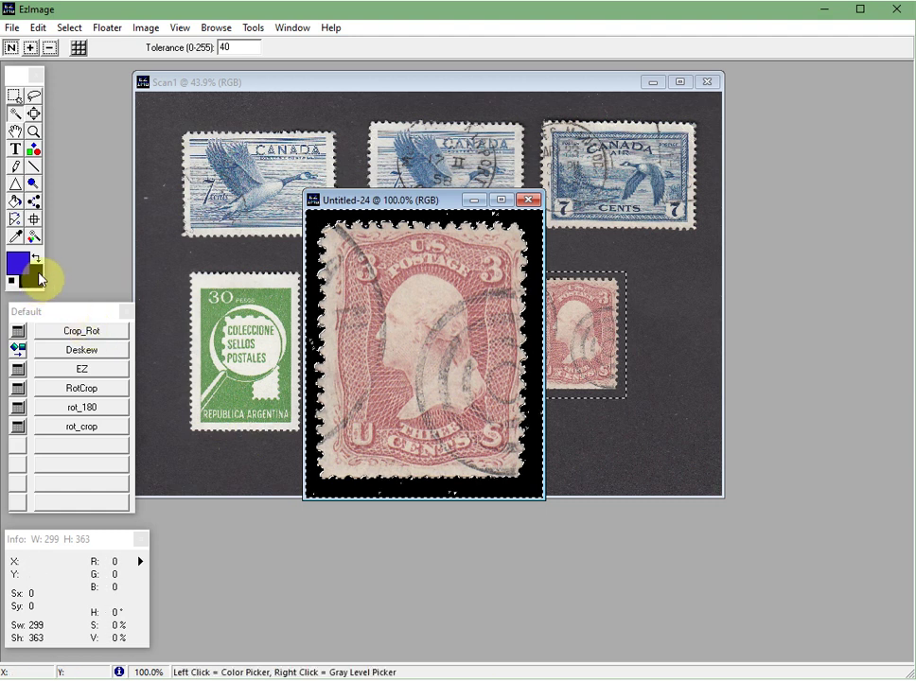
click(37, 263)
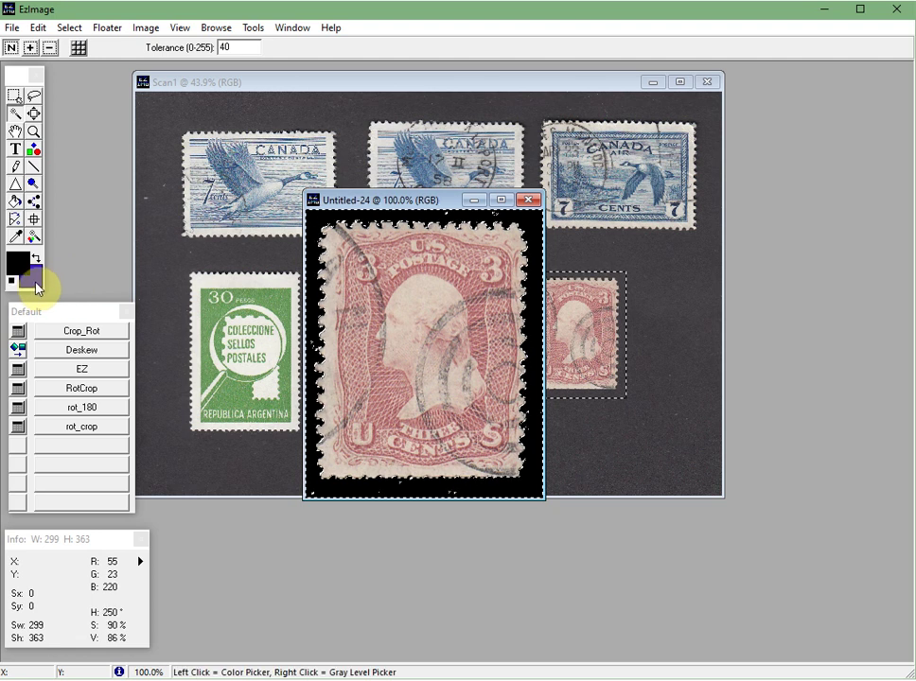
click(321, 219)
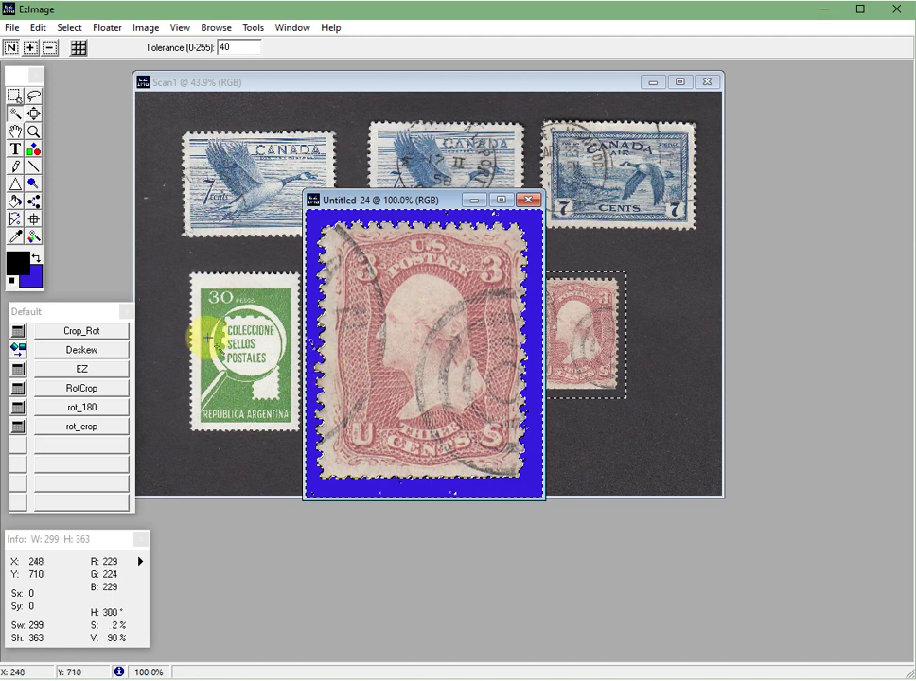
click(35, 257)
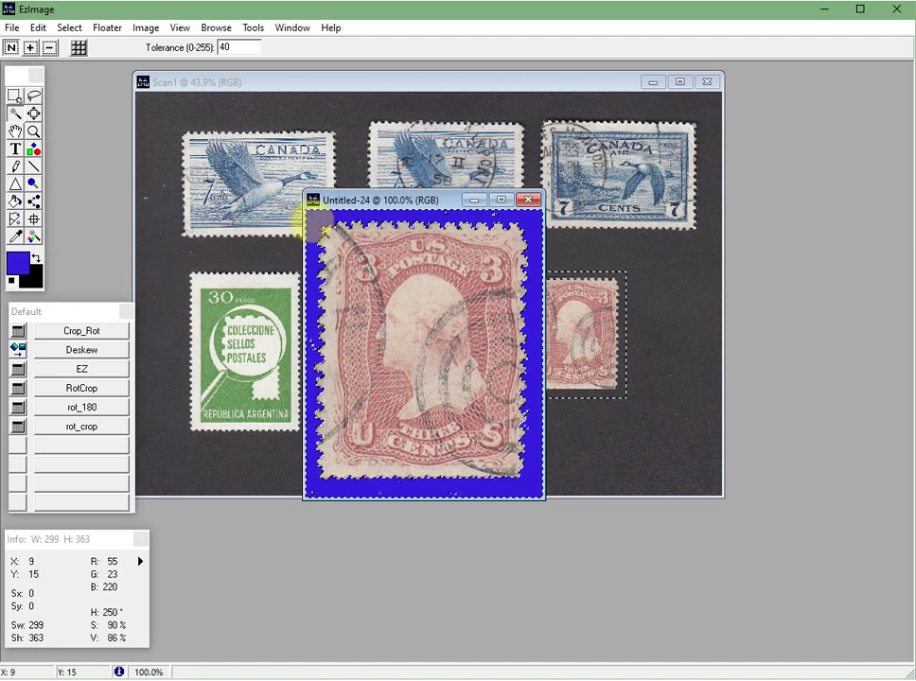
click(314, 231)
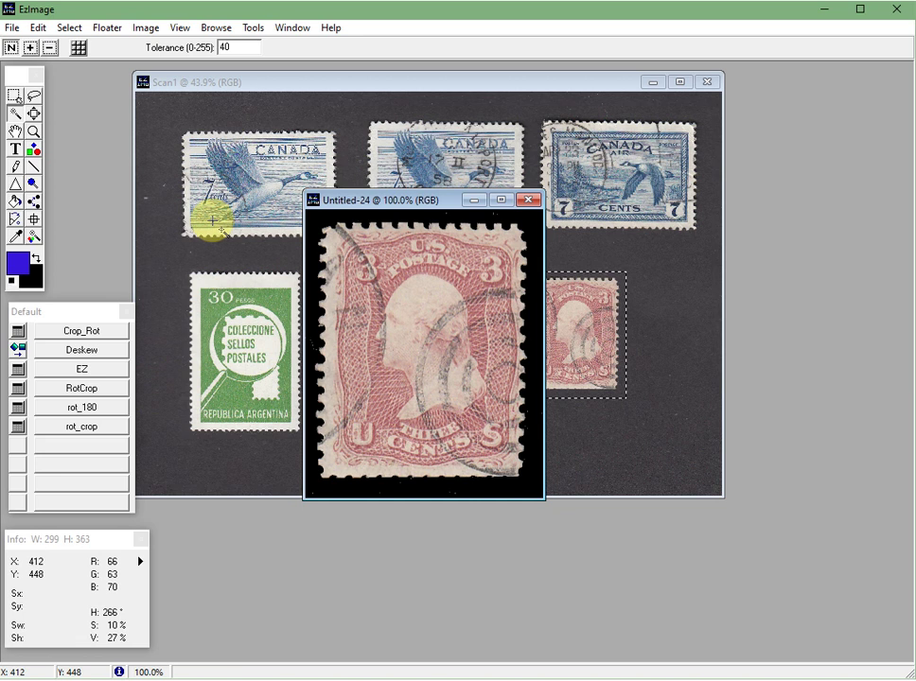
Crop the pink stamp image to 274 × 336, leaving a thin black margin
click(14, 97)
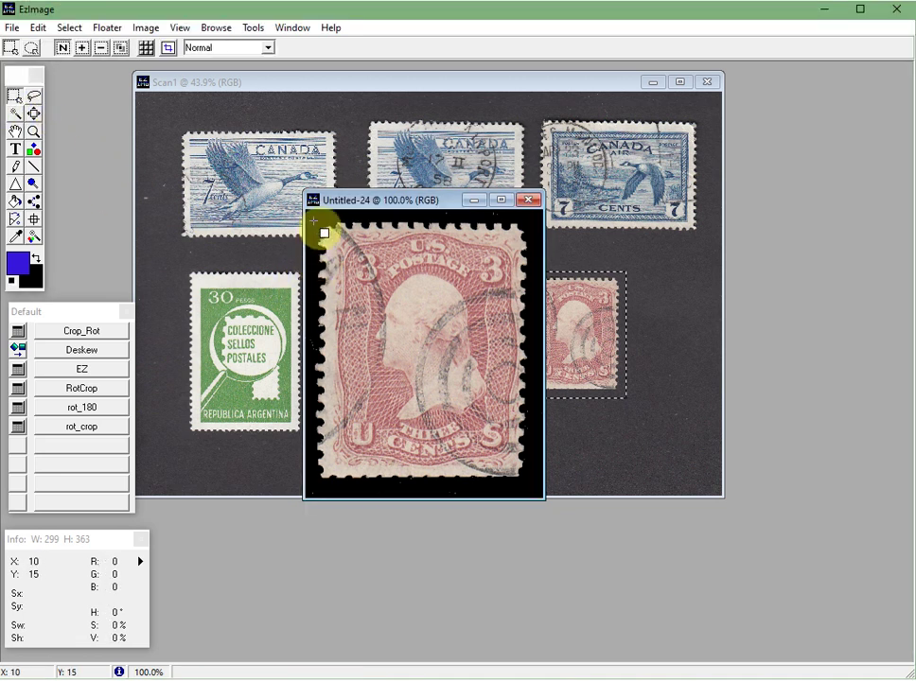
drag(311, 218, 532, 485)
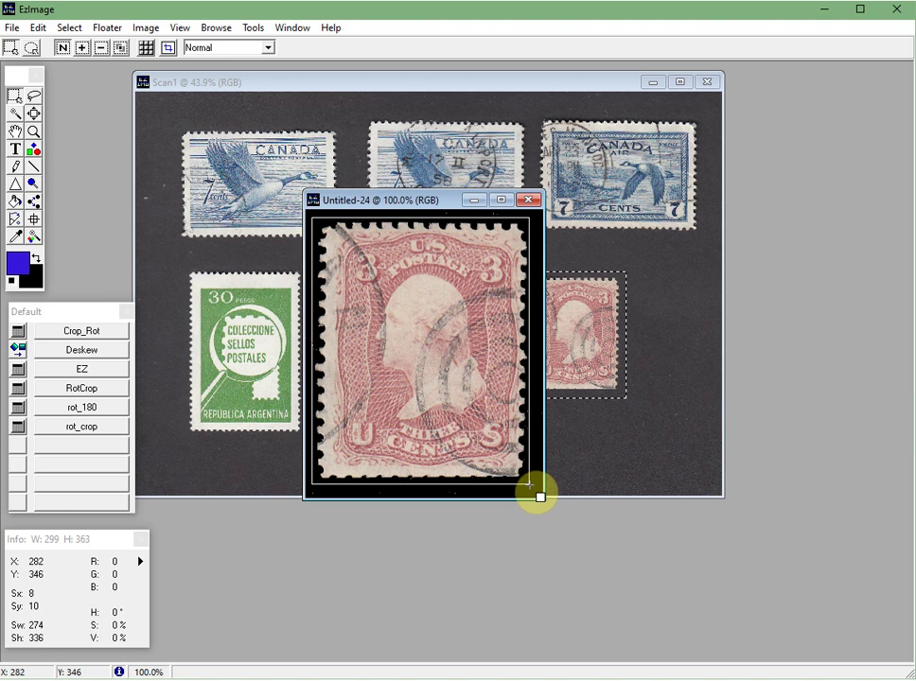
click(169, 50)
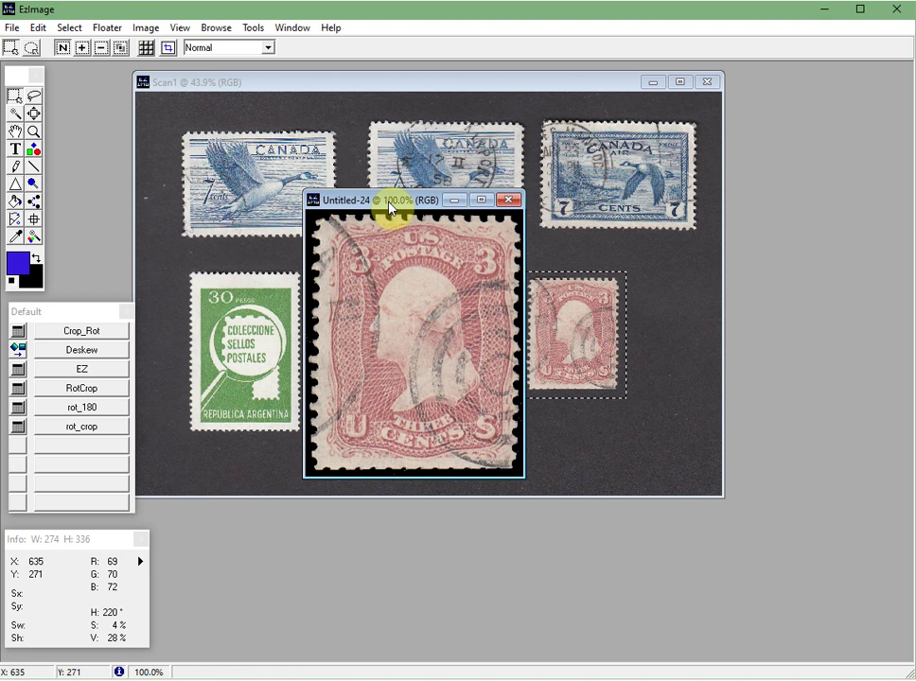
drag(389, 208, 434, 219)
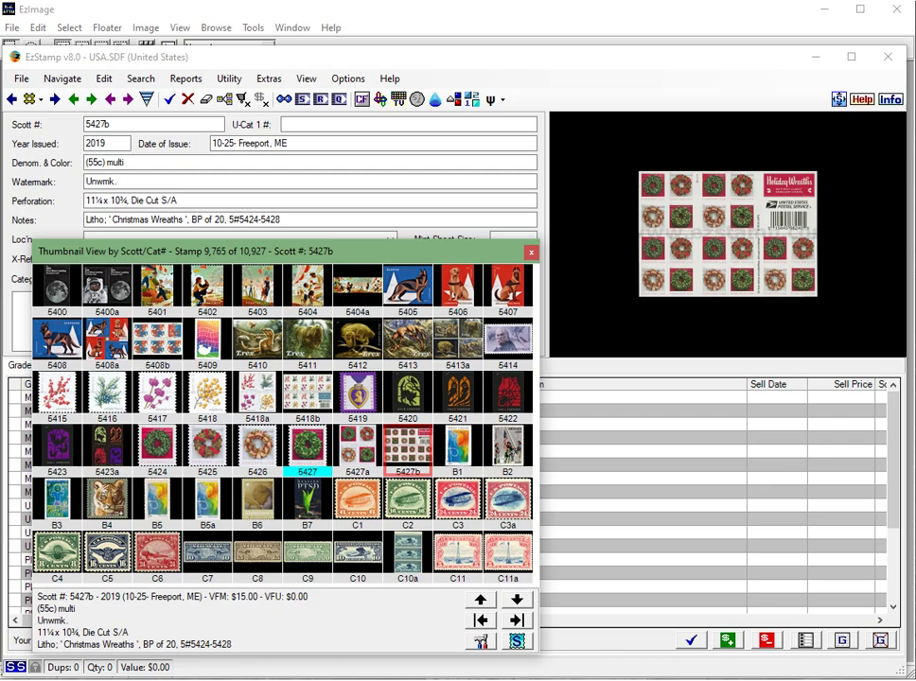
Close the thumbnail view and look up Scott #65, the 1861 3c rose Washington
click(529, 253)
click(112, 123)
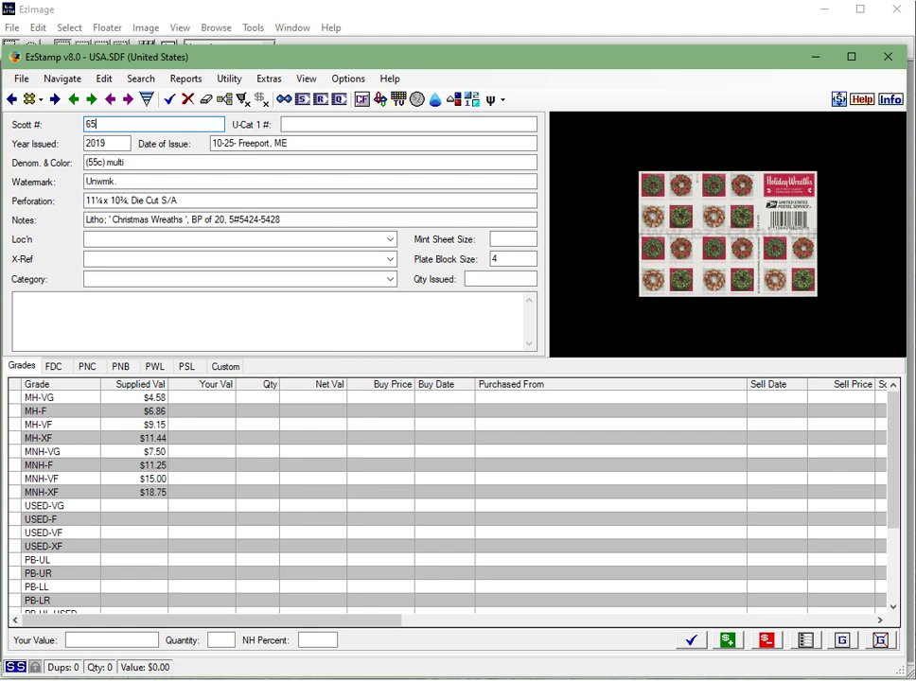
key(Return)
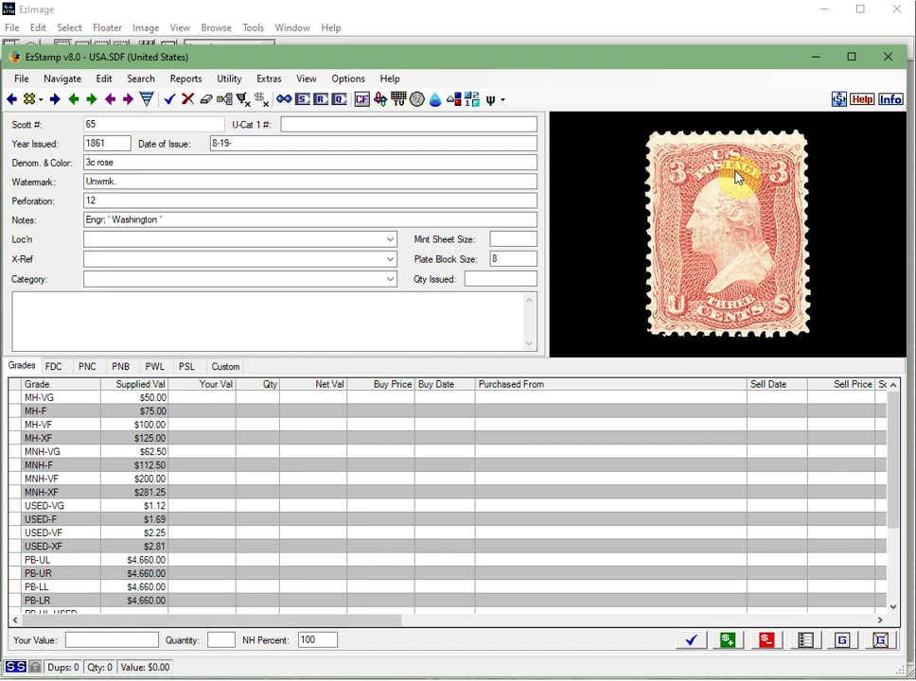
Paste the cropped stamp scan into Image 2 in Scott #65's image links
double_click(732, 208)
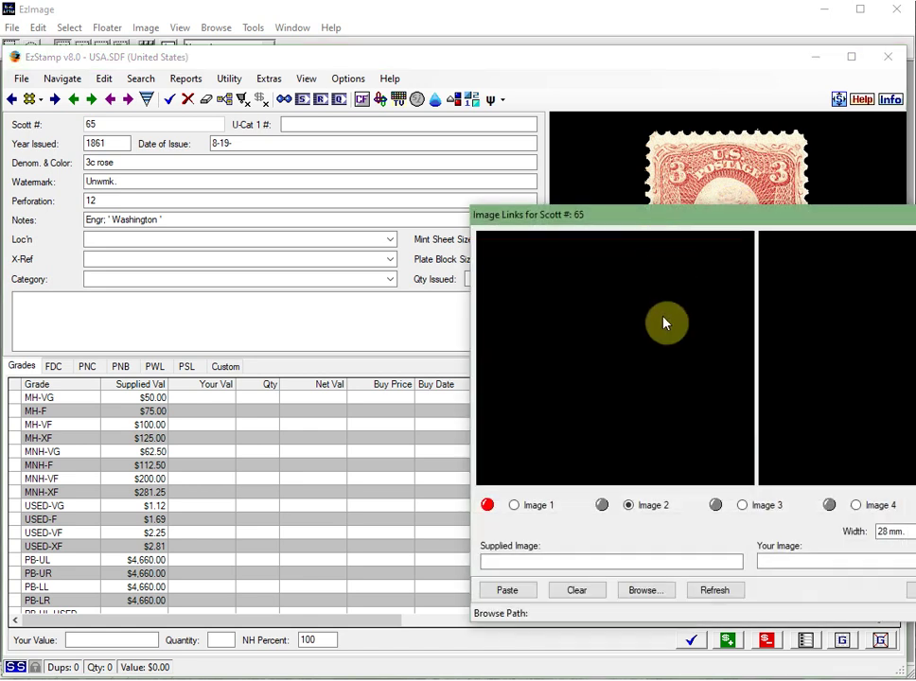
drag(675, 235, 379, 172)
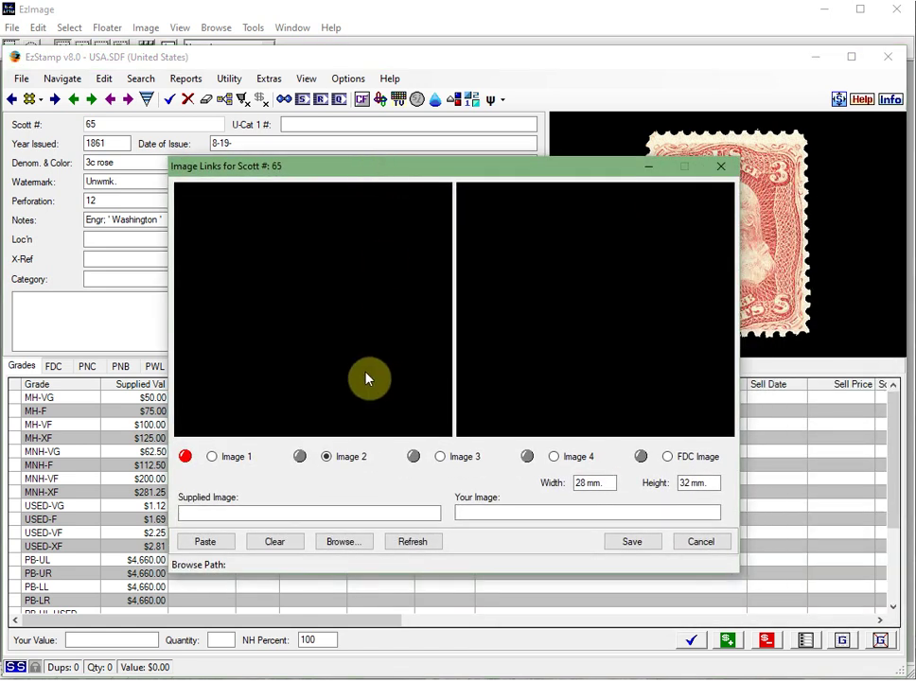
click(212, 458)
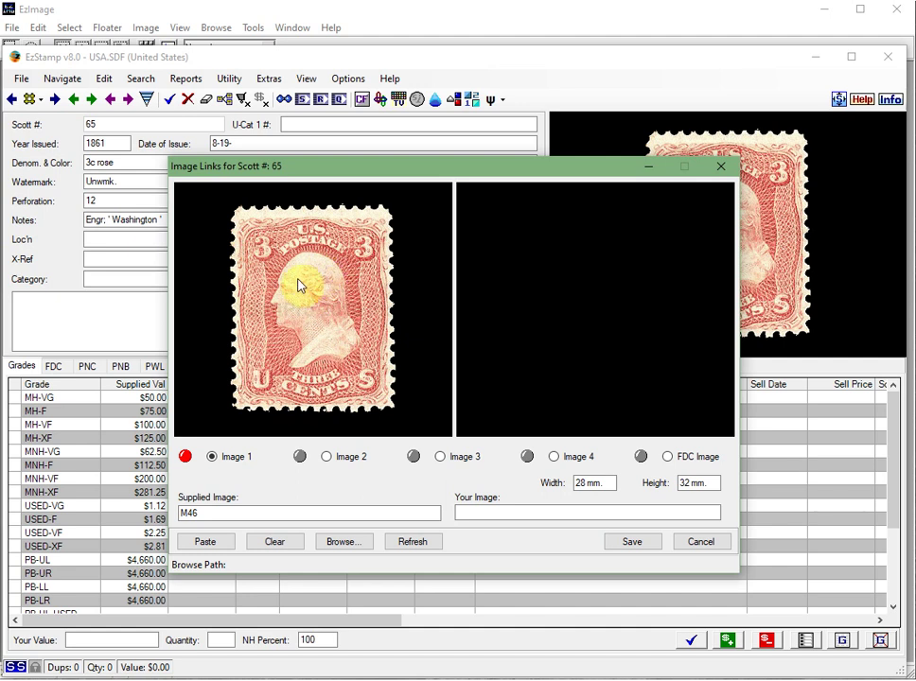
click(326, 457)
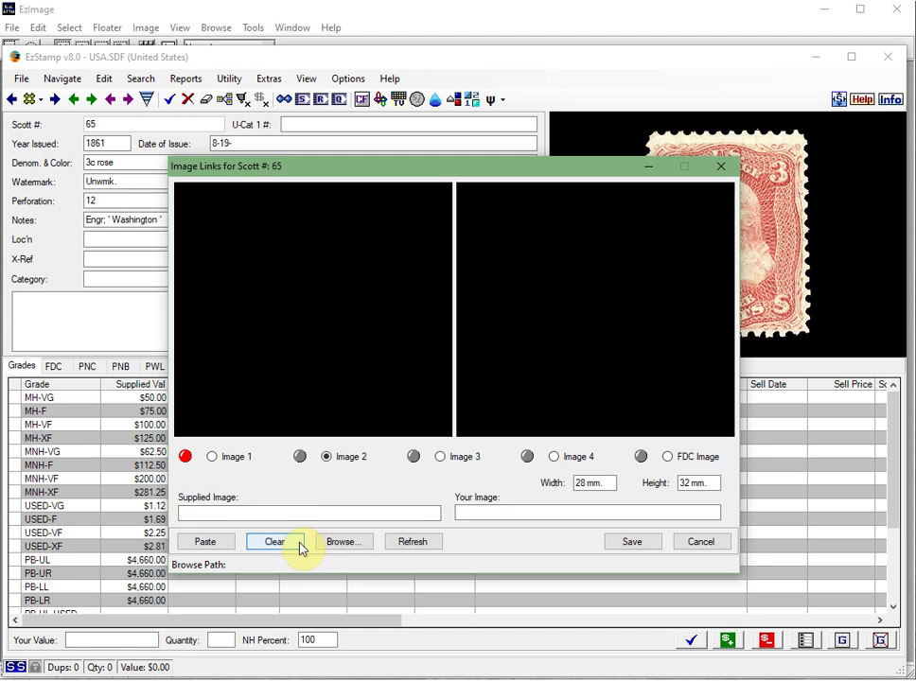
click(217, 547)
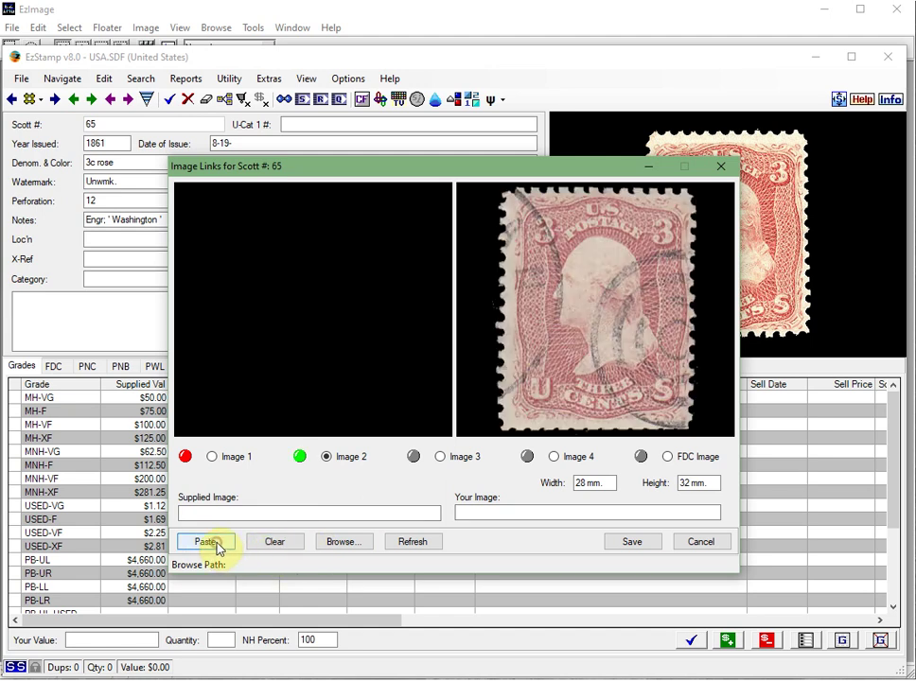
Name the image My_65, save over the existing file, and add one USED-F copy at $1.69
click(467, 511)
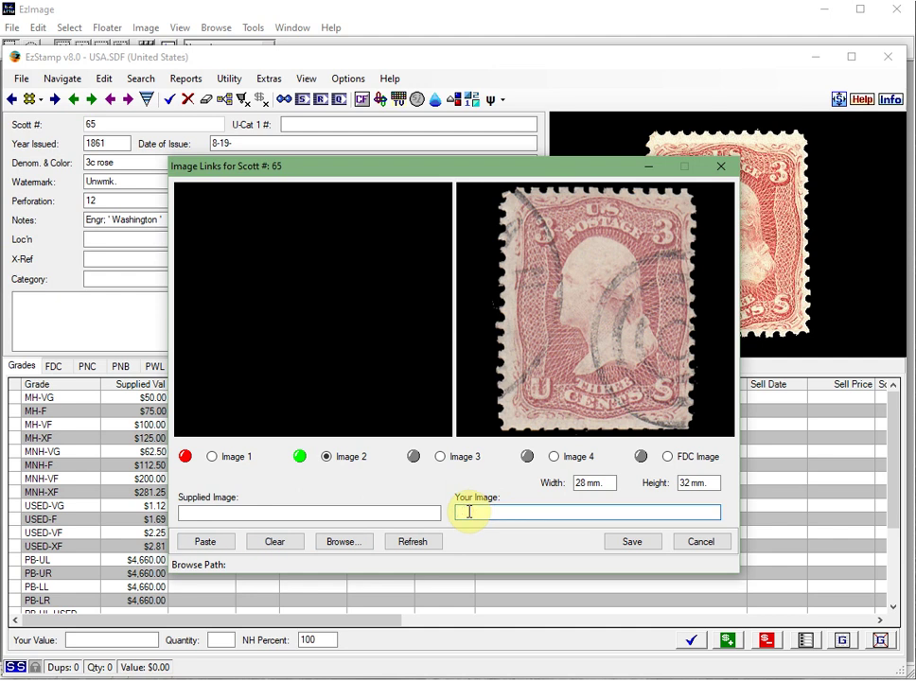
text(My_65)
click(630, 547)
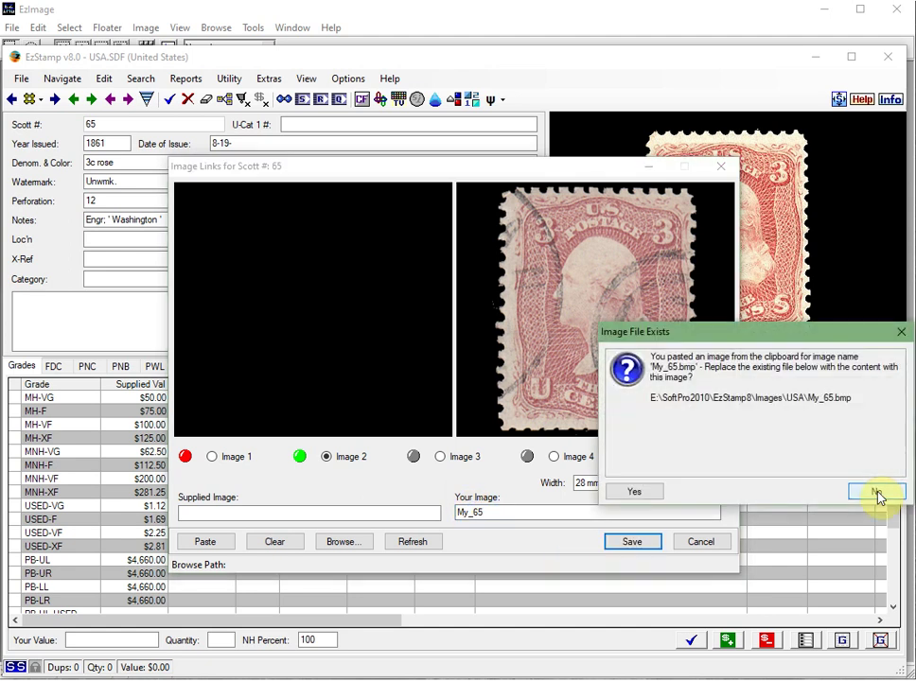
click(666, 493)
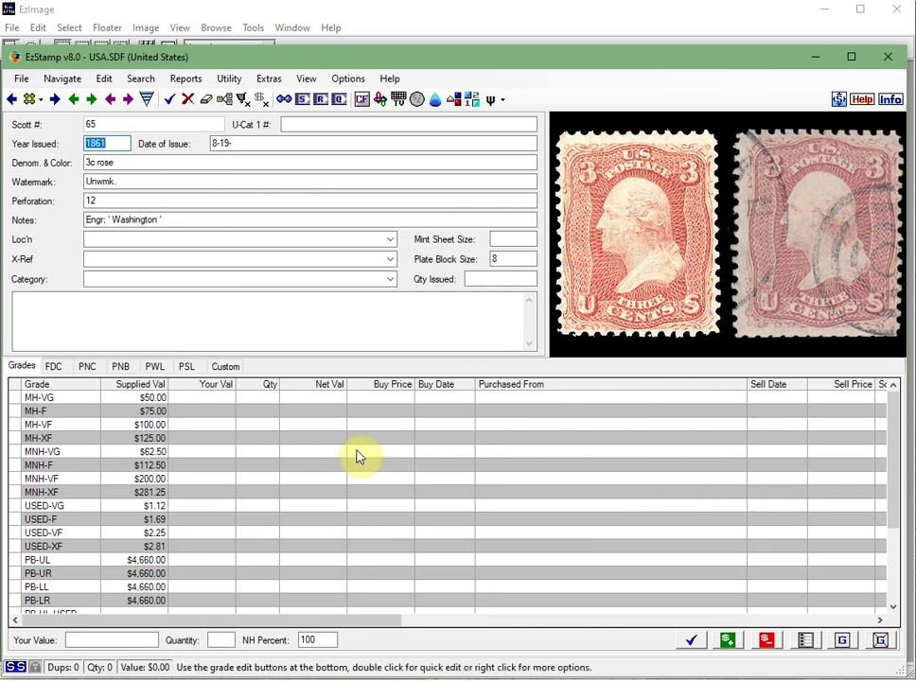
click(156, 523)
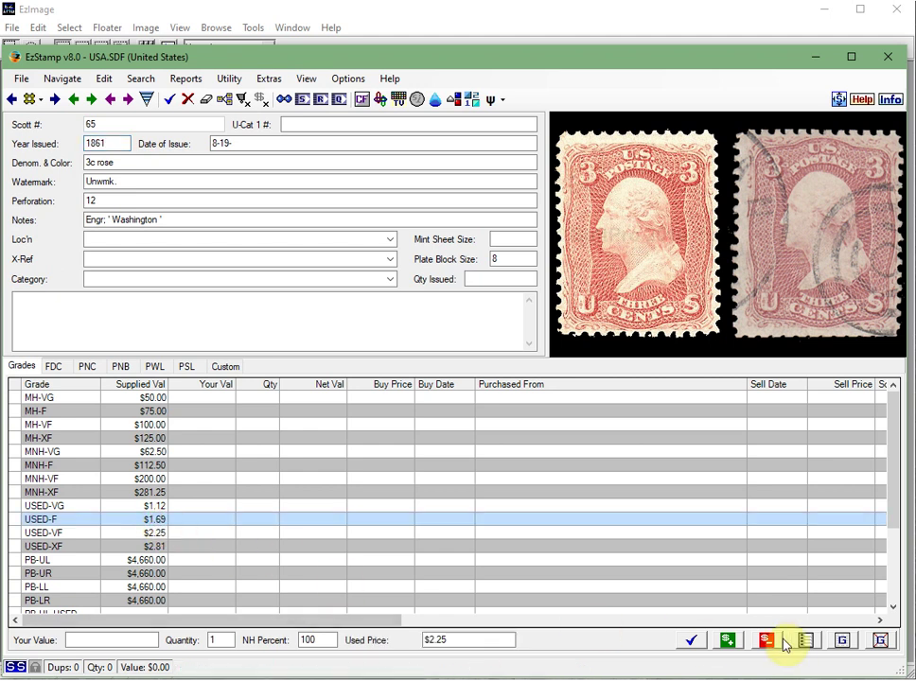
click(694, 640)
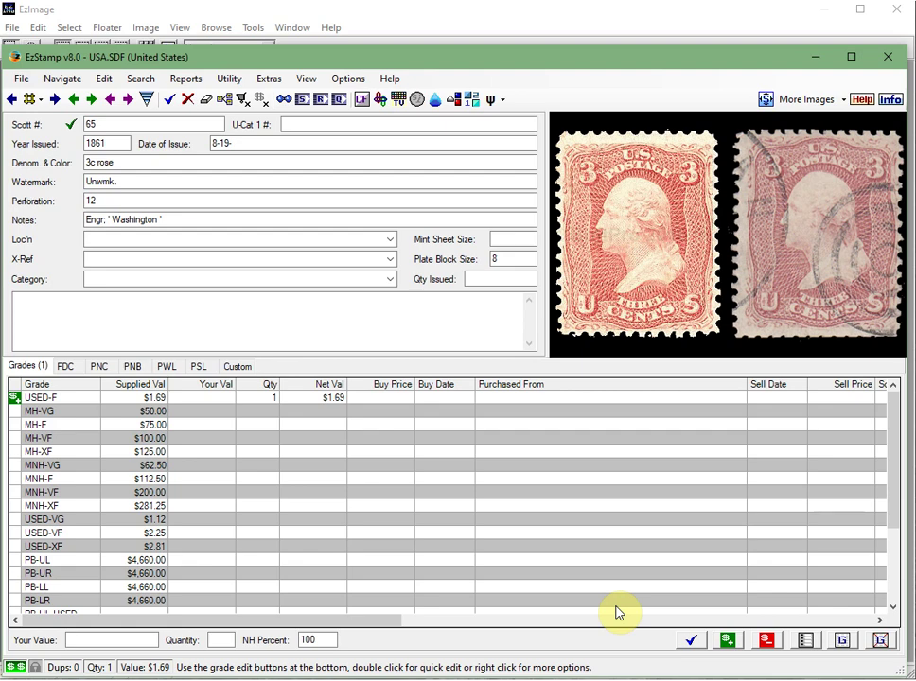
Close the cropped 3c rose image Untitled-24 without saving it
click(472, 22)
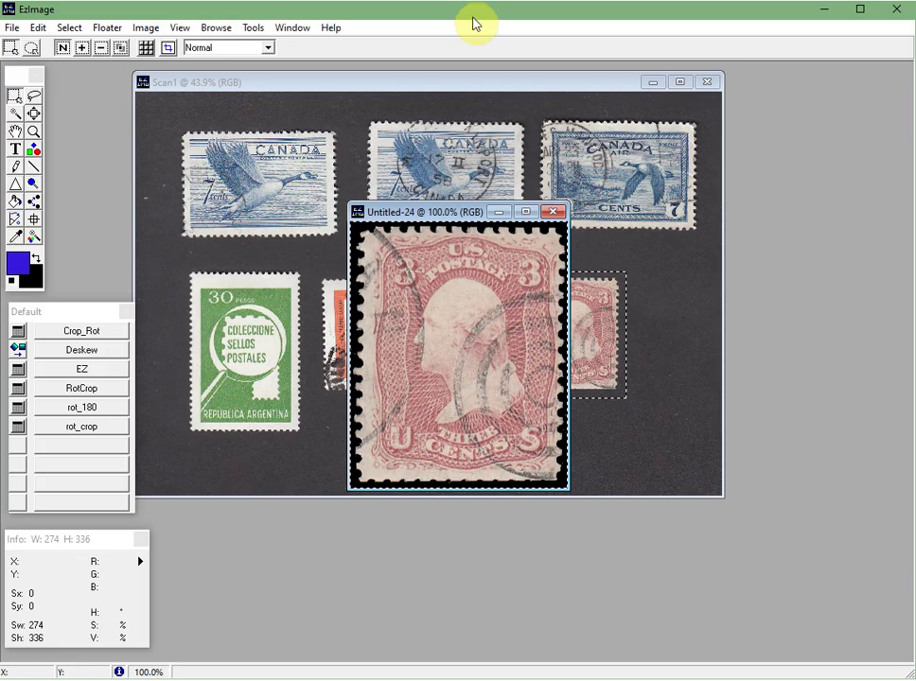
click(554, 212)
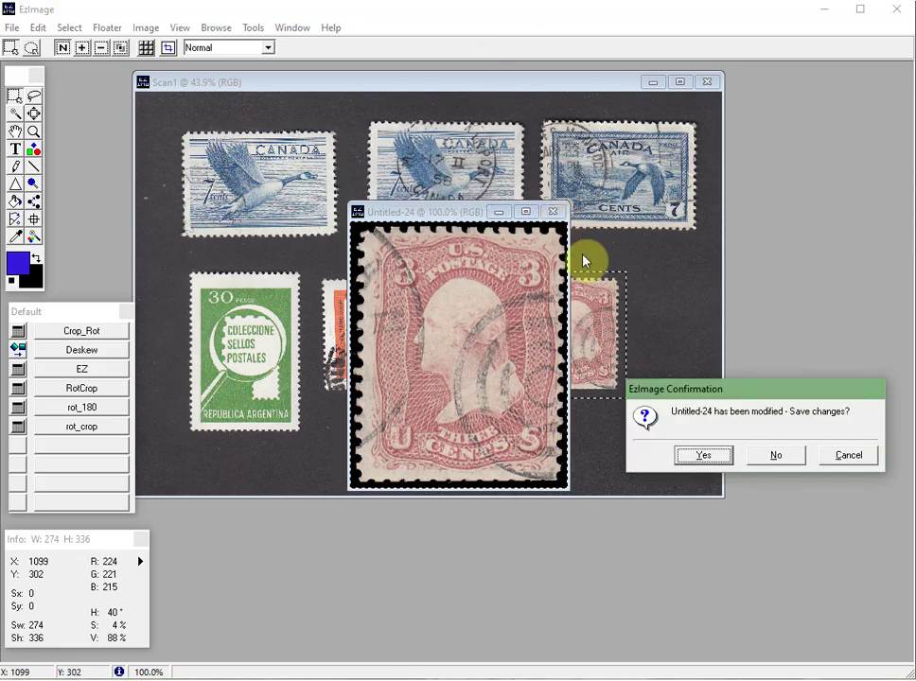
click(703, 454)
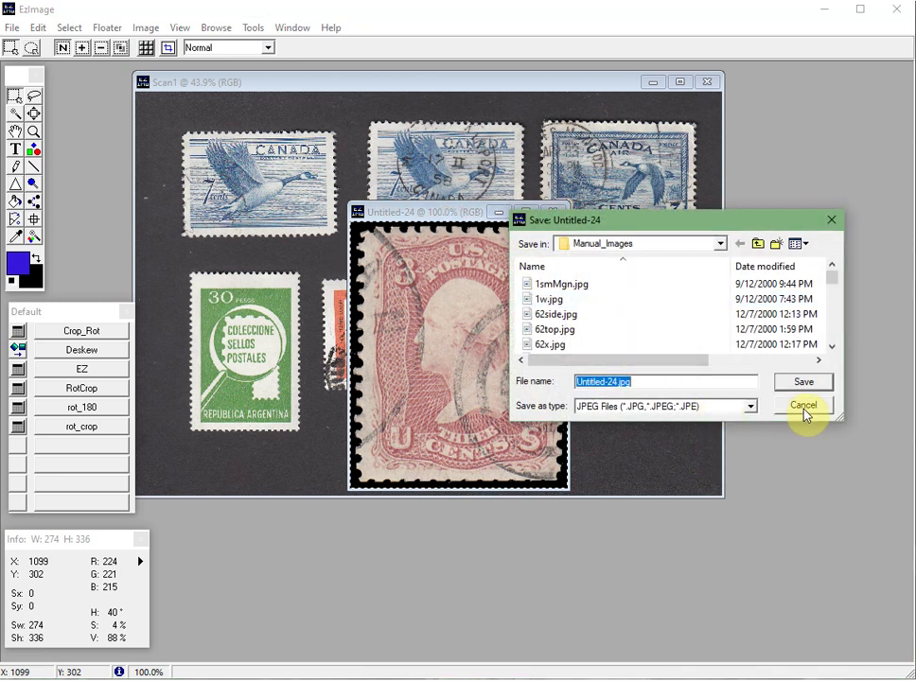
click(803, 407)
click(555, 213)
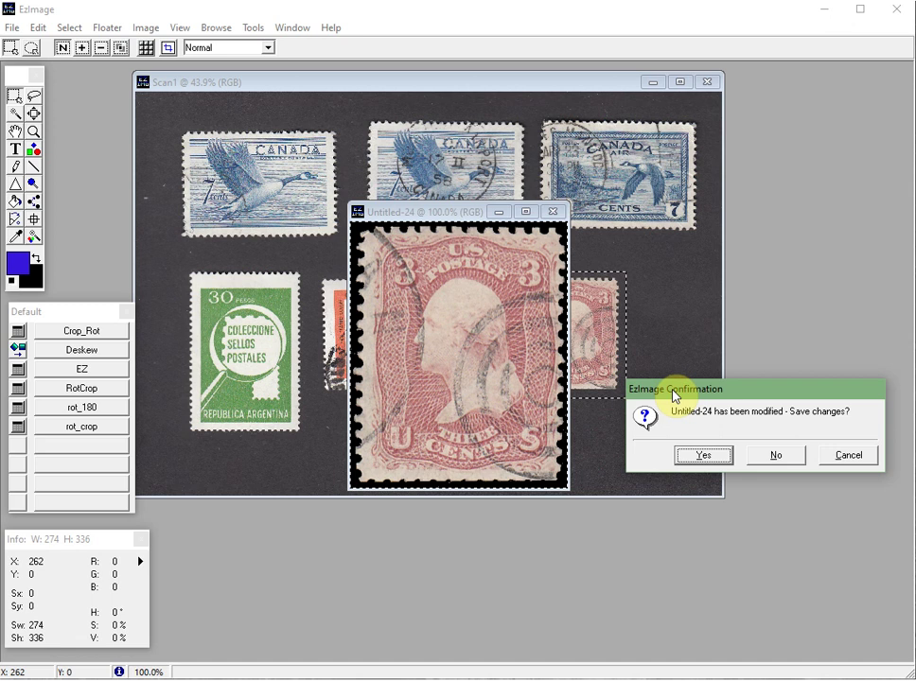
click(765, 458)
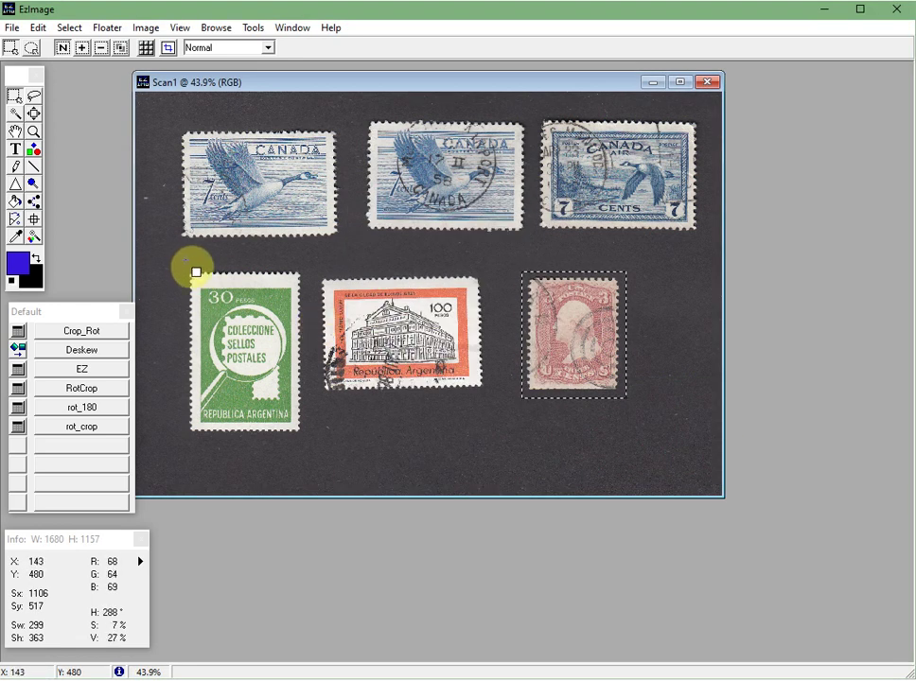
Crop the green Argentina stamp from Scan1 into a new 358 × 504 image, Untitled-25
drag(191, 272, 327, 448)
click(333, 448)
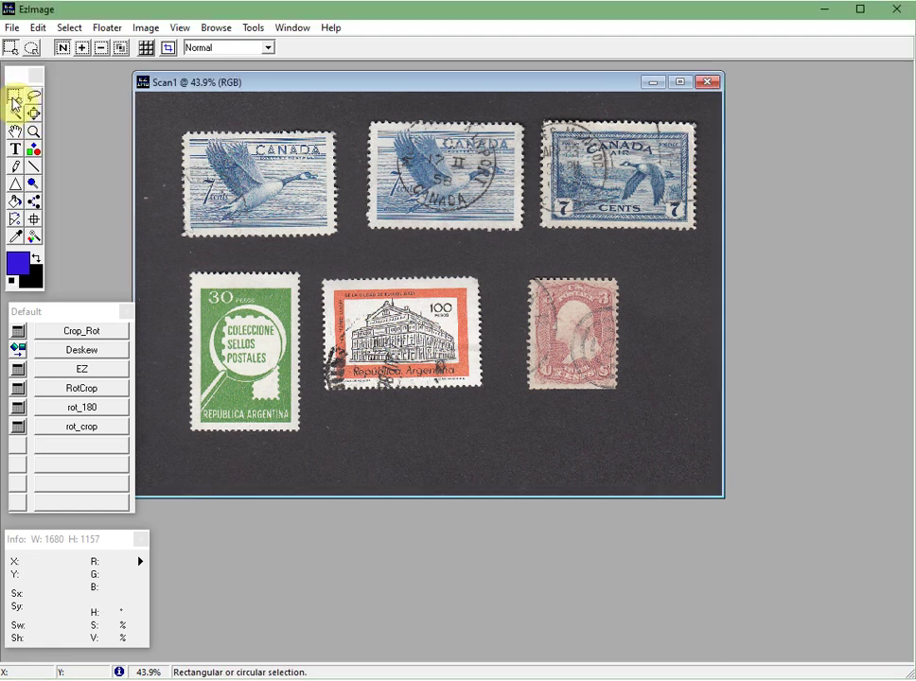
drag(194, 273, 317, 449)
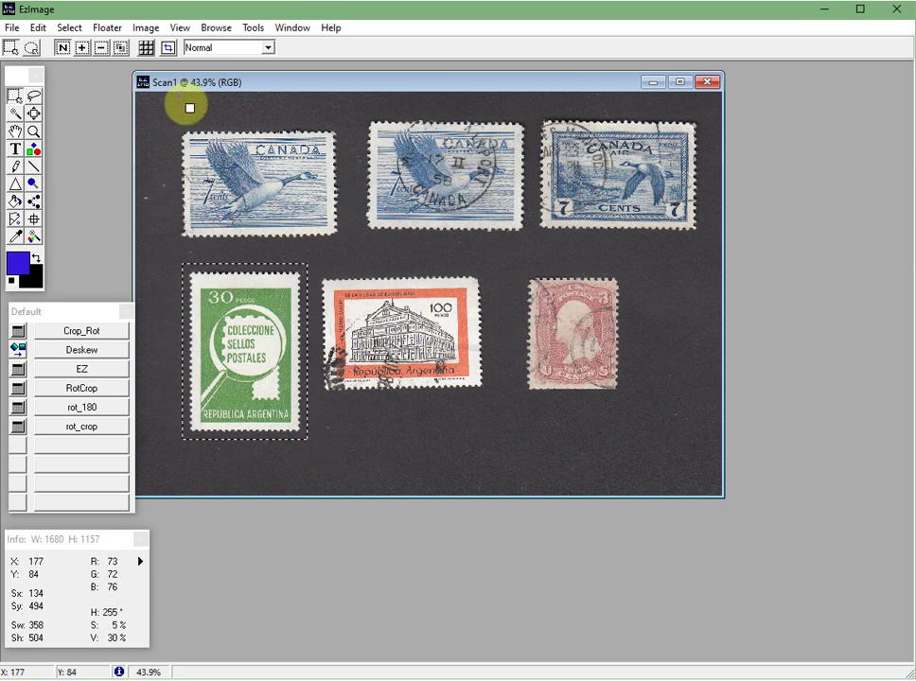
shift+click(168, 49)
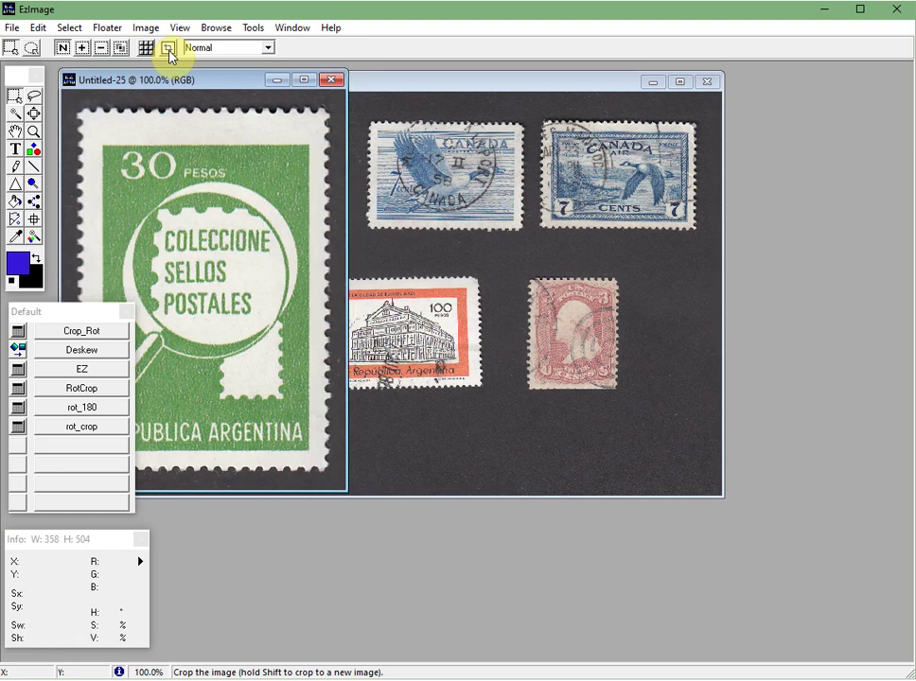
drag(210, 84, 376, 122)
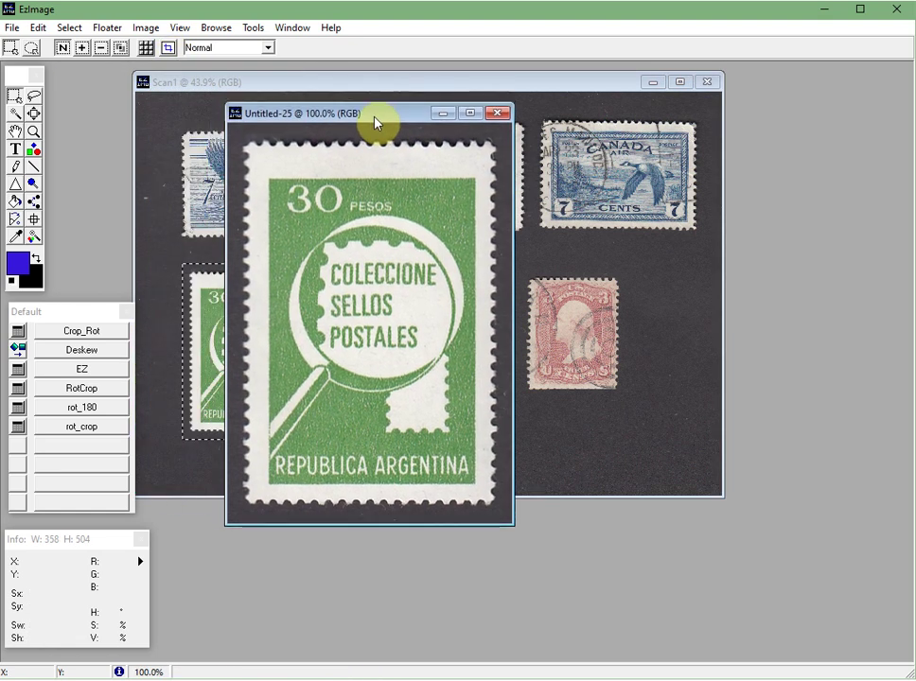
Magic-wand the grey background around the Argentina stamp and fill it solid black
click(16, 115)
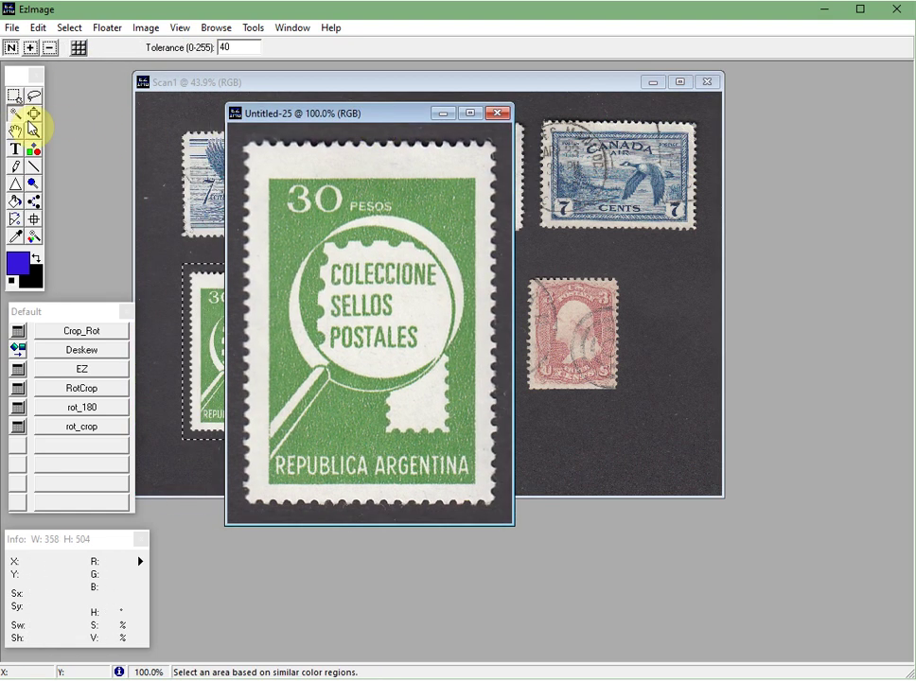
click(307, 133)
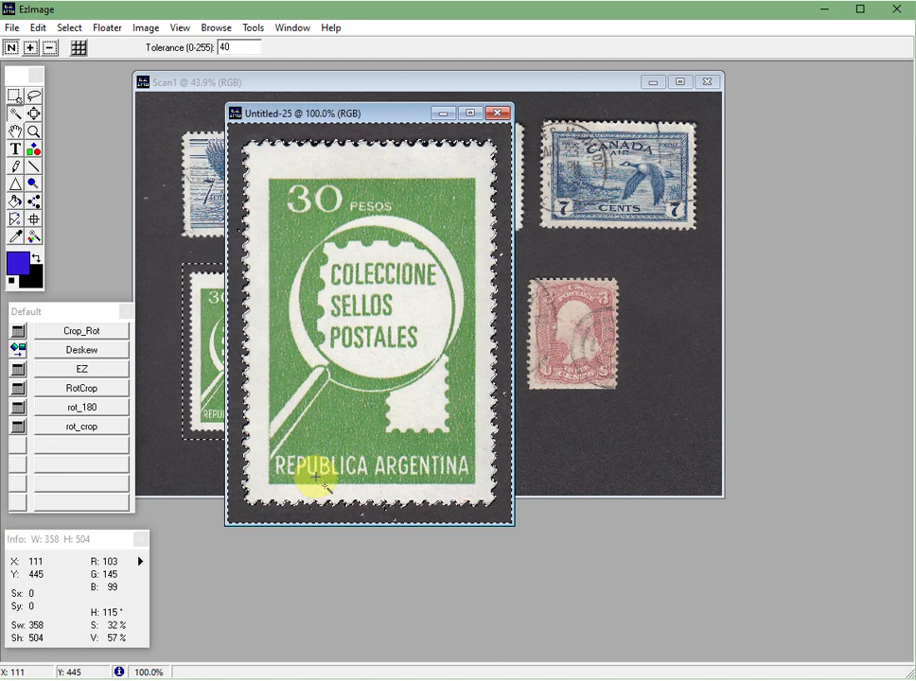
key(Delete)
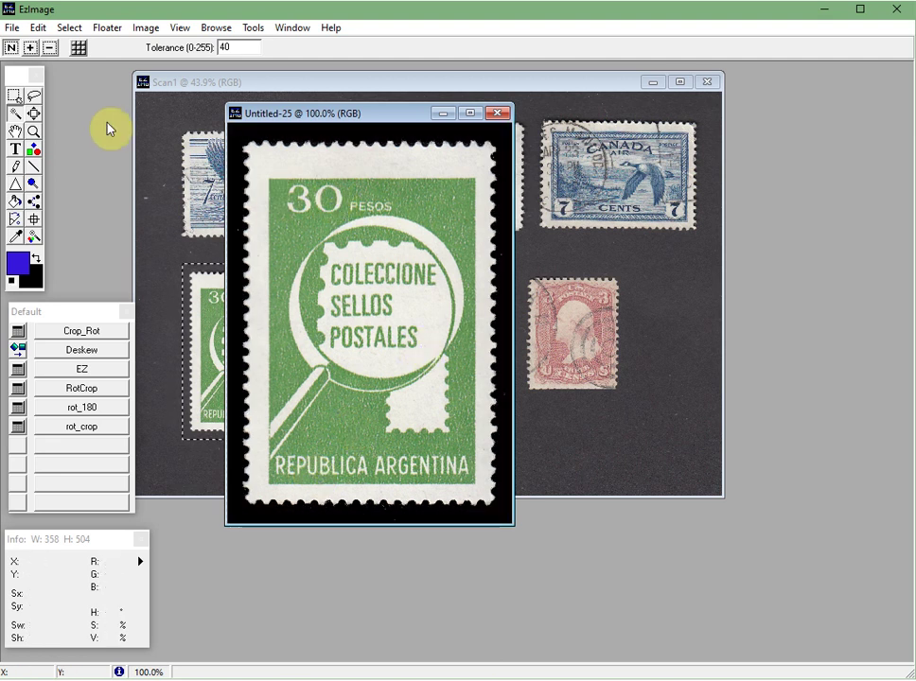
Crop to a tight rectangle around the stamp and select the whole image for copying
click(15, 96)
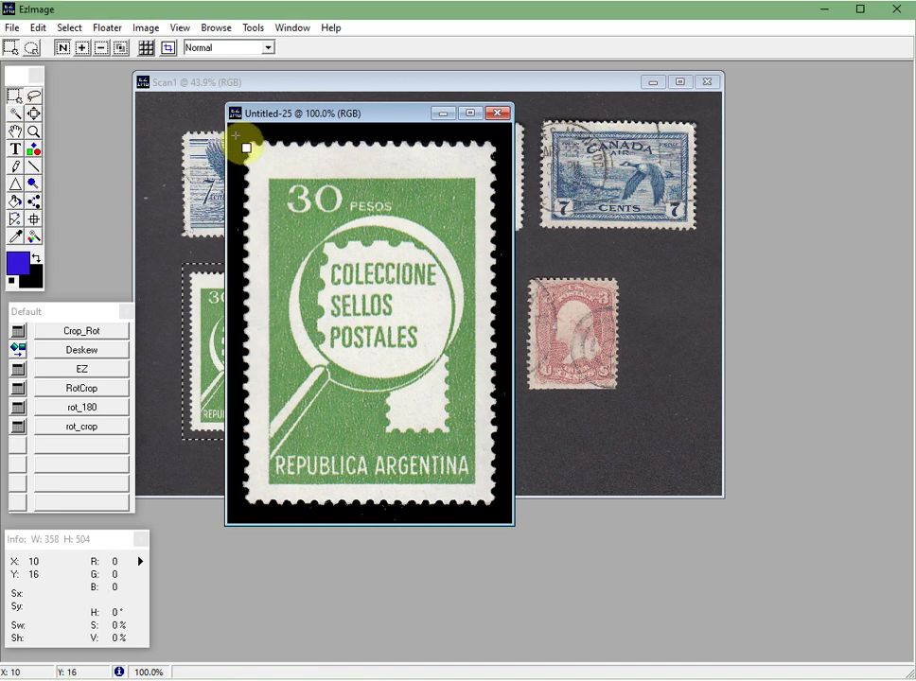
drag(240, 137, 500, 513)
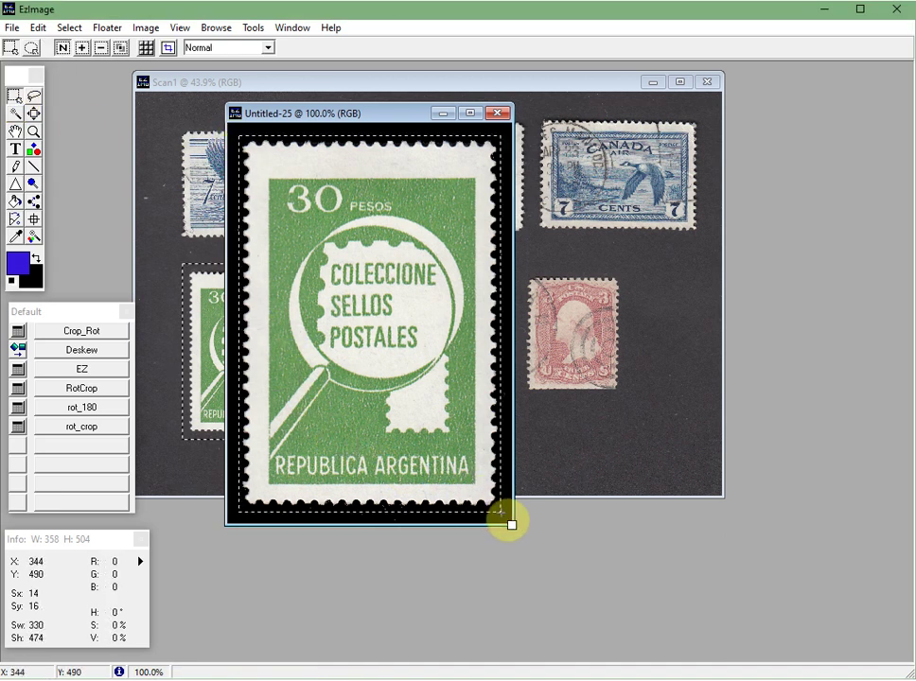
click(168, 49)
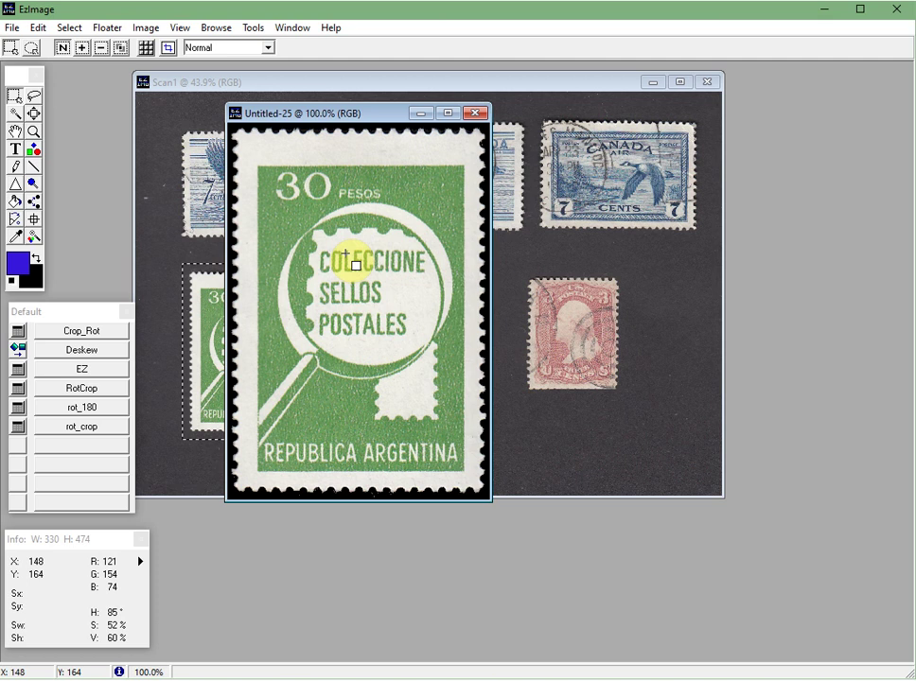
key(ctrl+a)
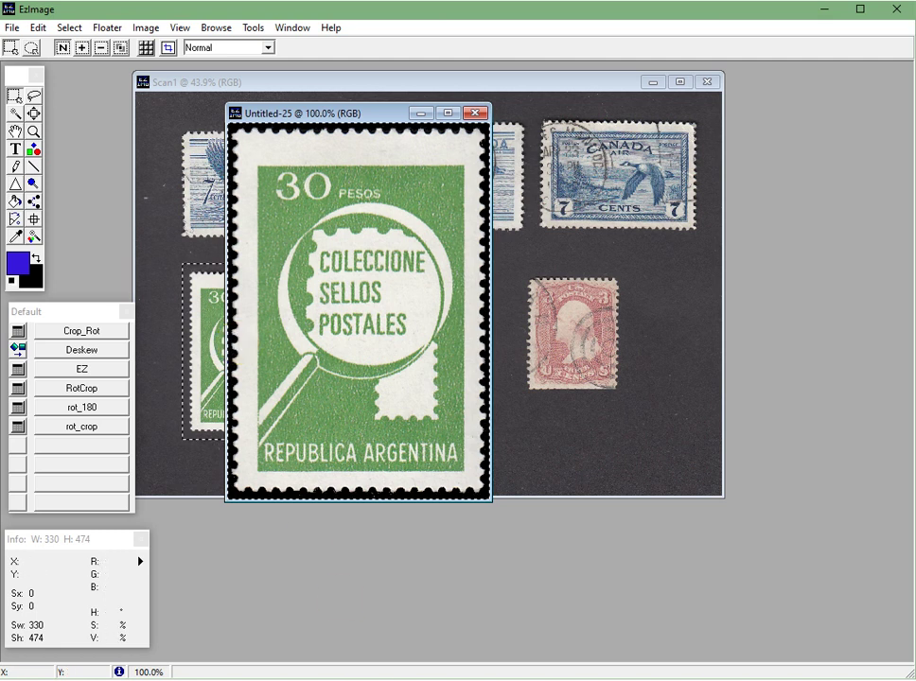
key(alt+Tab)
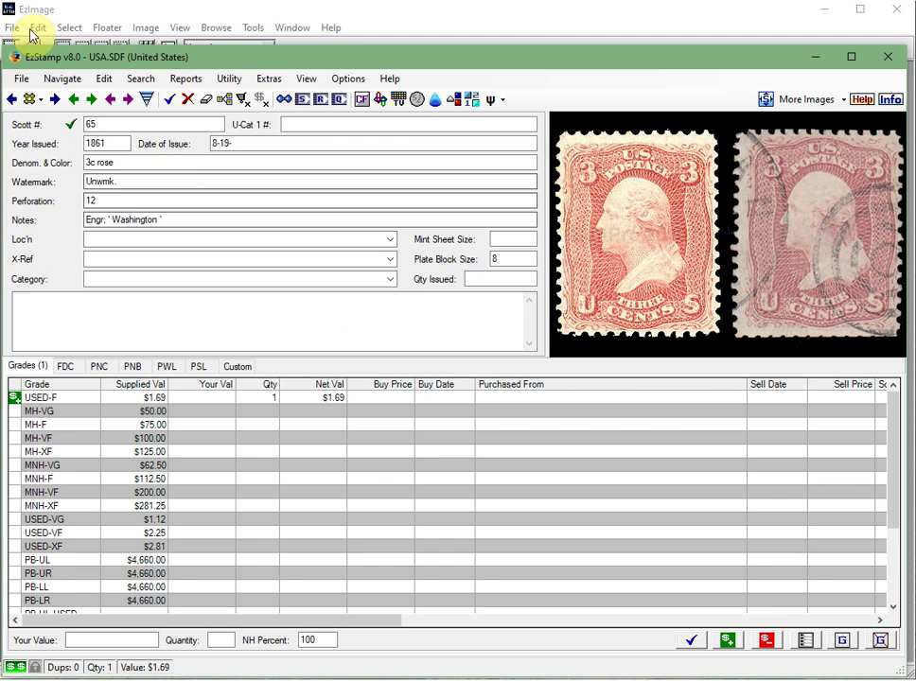
Open the recent Argentina data file and load the copied stamp into automatic recognition
click(19, 79)
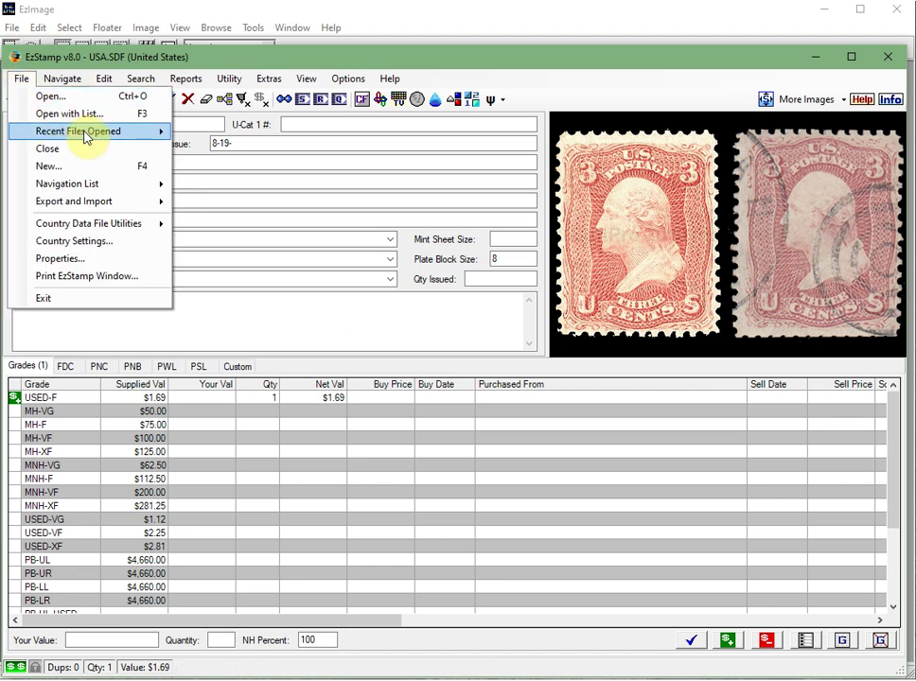
mouse_move(87, 132)
click(240, 150)
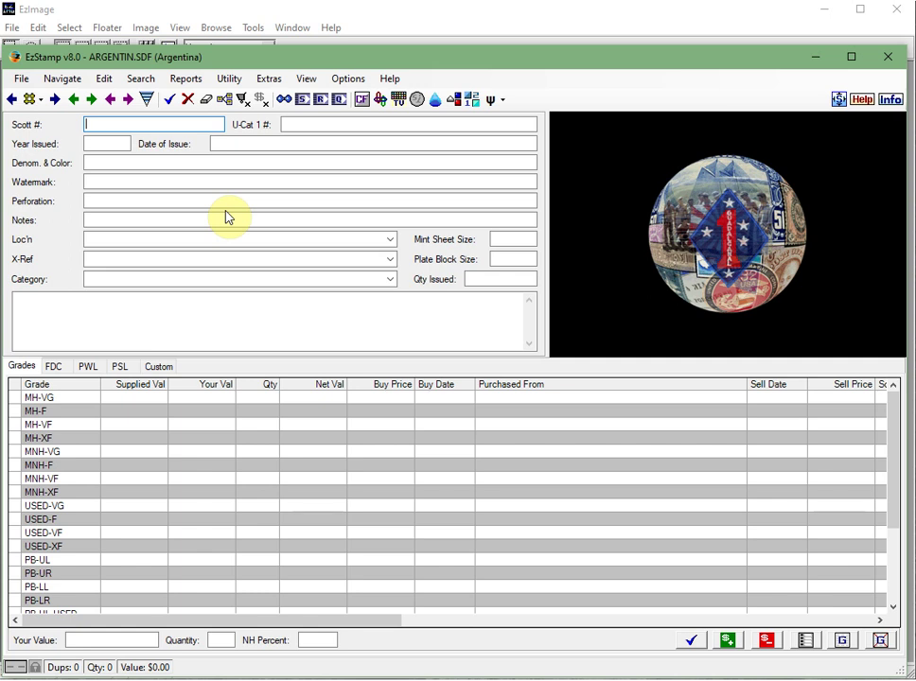
click(270, 80)
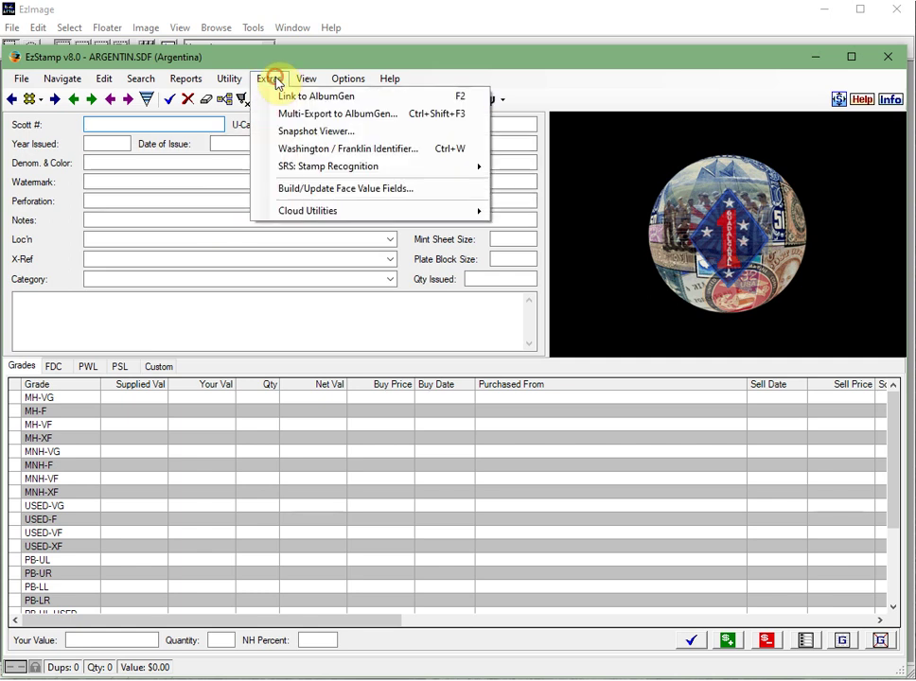
mouse_move(445, 169)
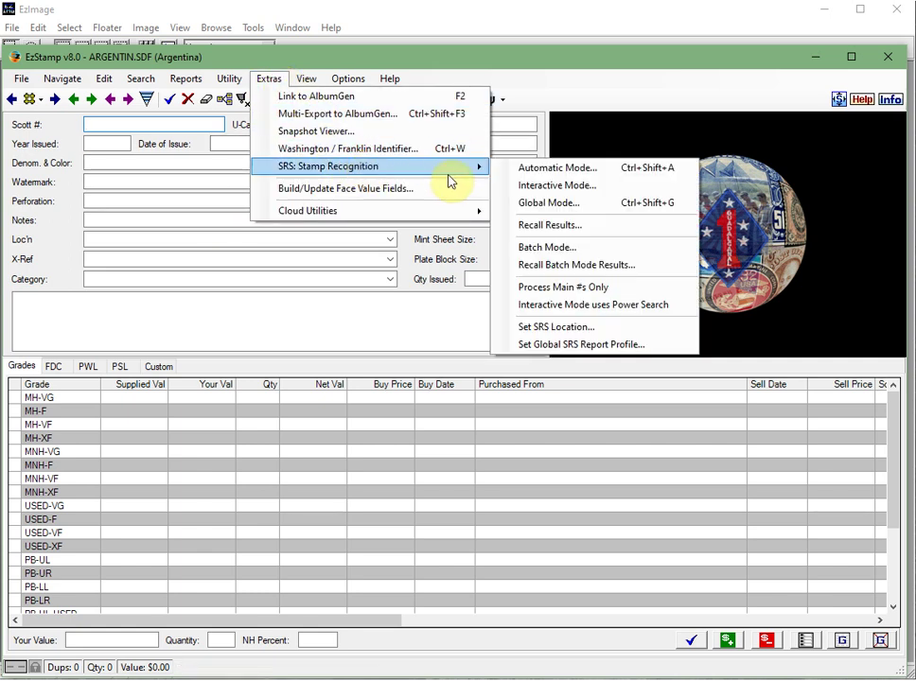
click(546, 172)
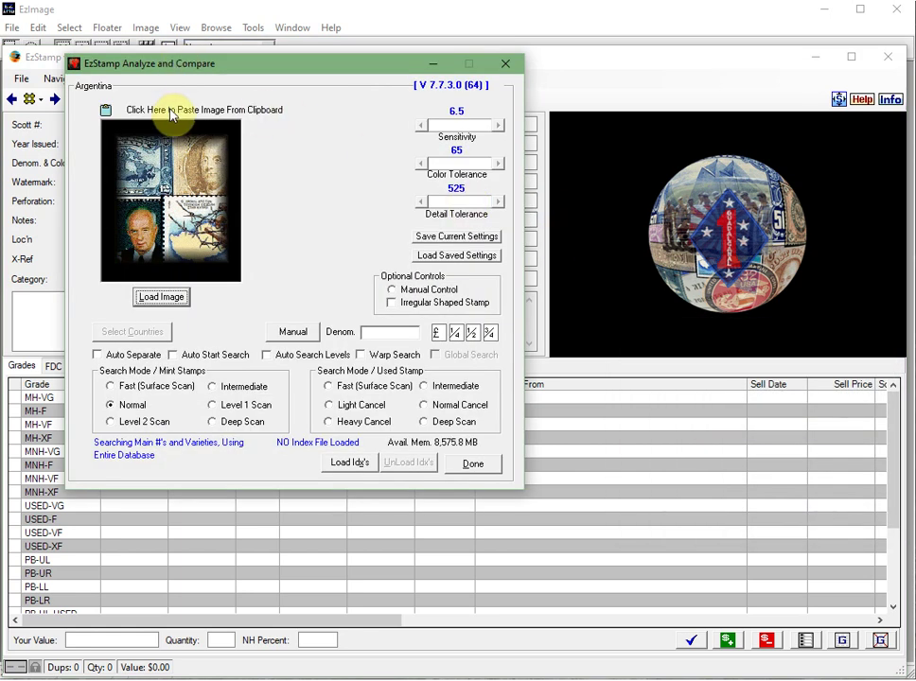
click(106, 112)
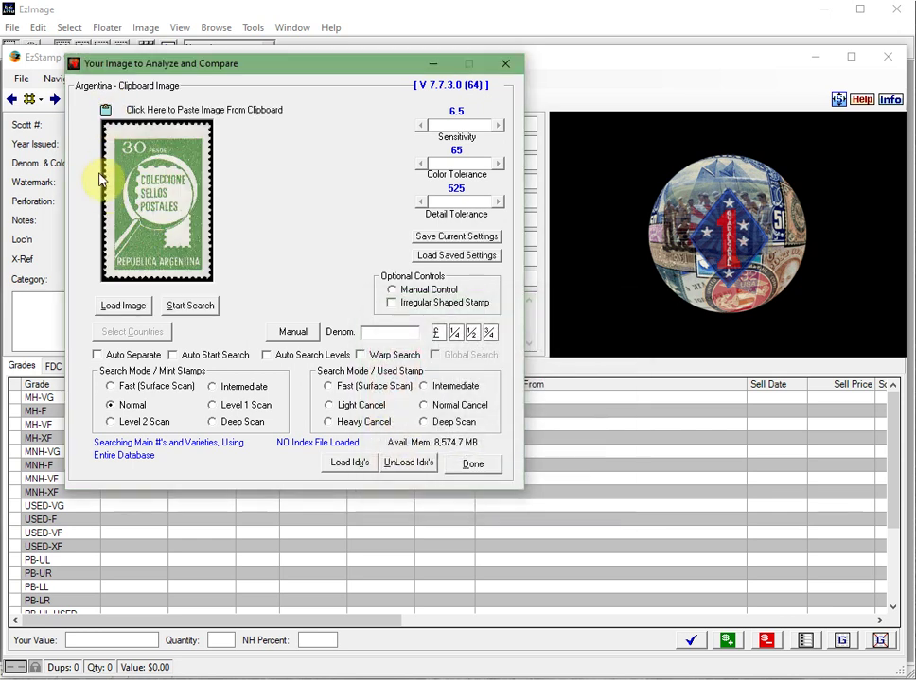
Search with Fast (Surface Scan), auto start, auto levels, warp search and denomination 30p
click(153, 386)
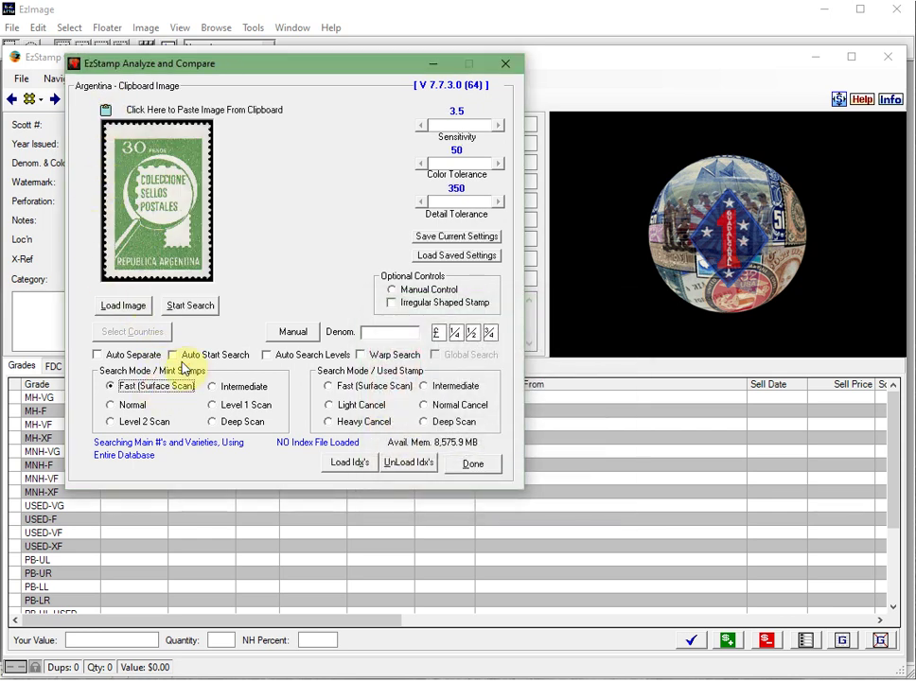
click(173, 355)
click(267, 355)
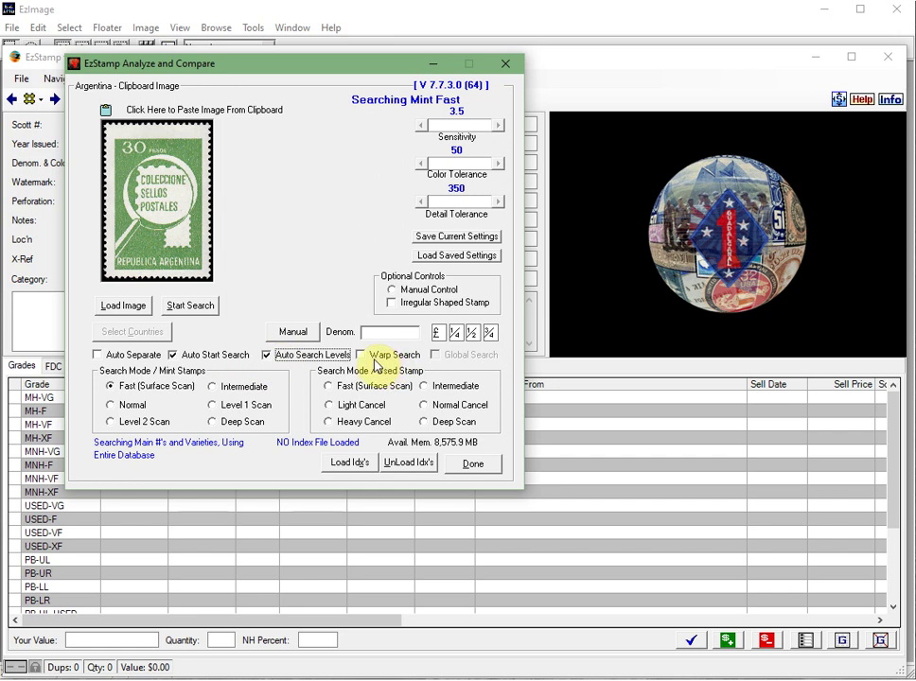
click(362, 354)
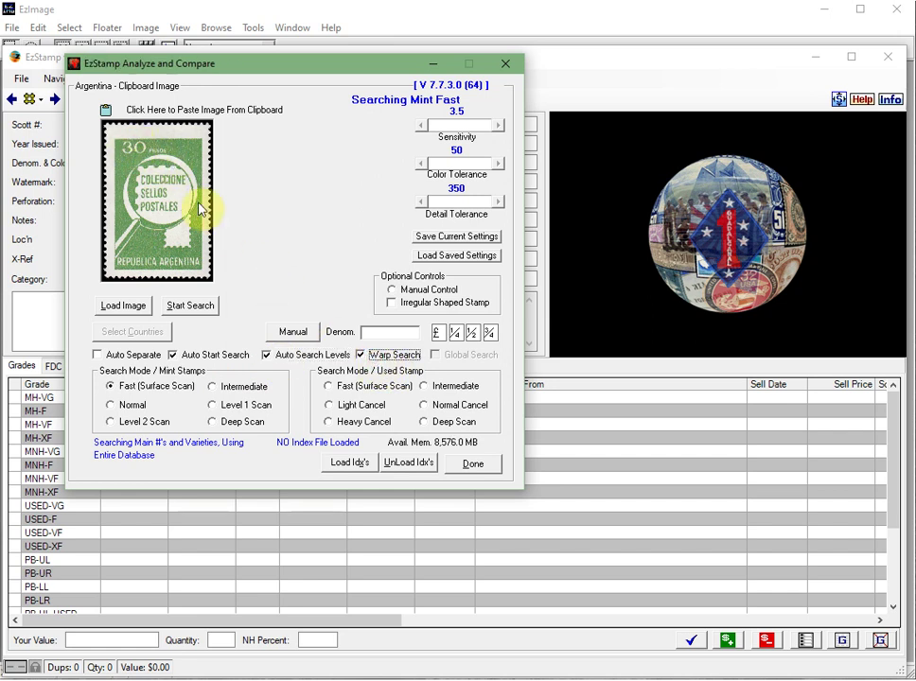
click(378, 332)
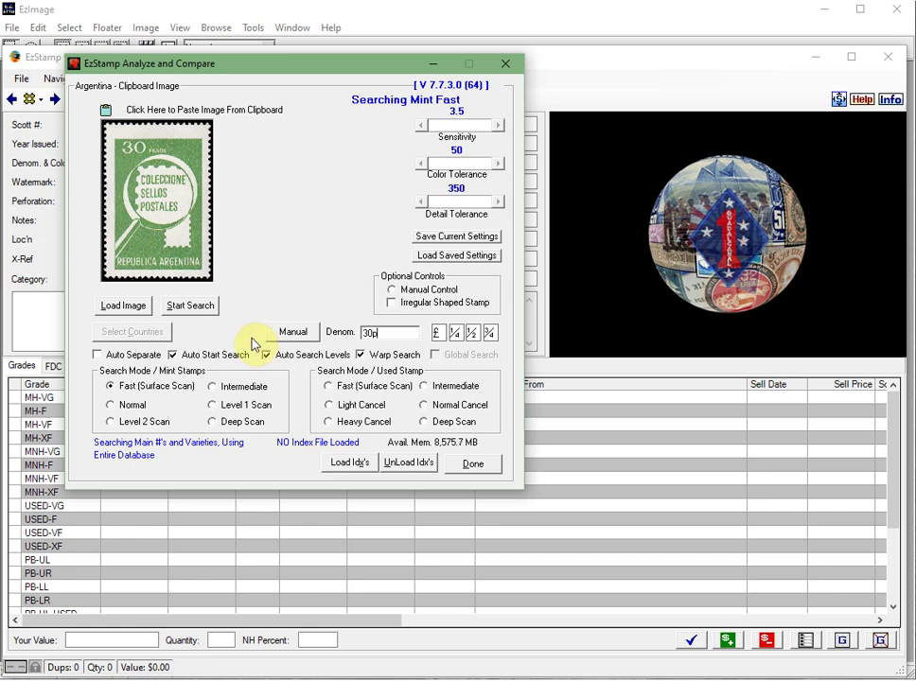
click(209, 308)
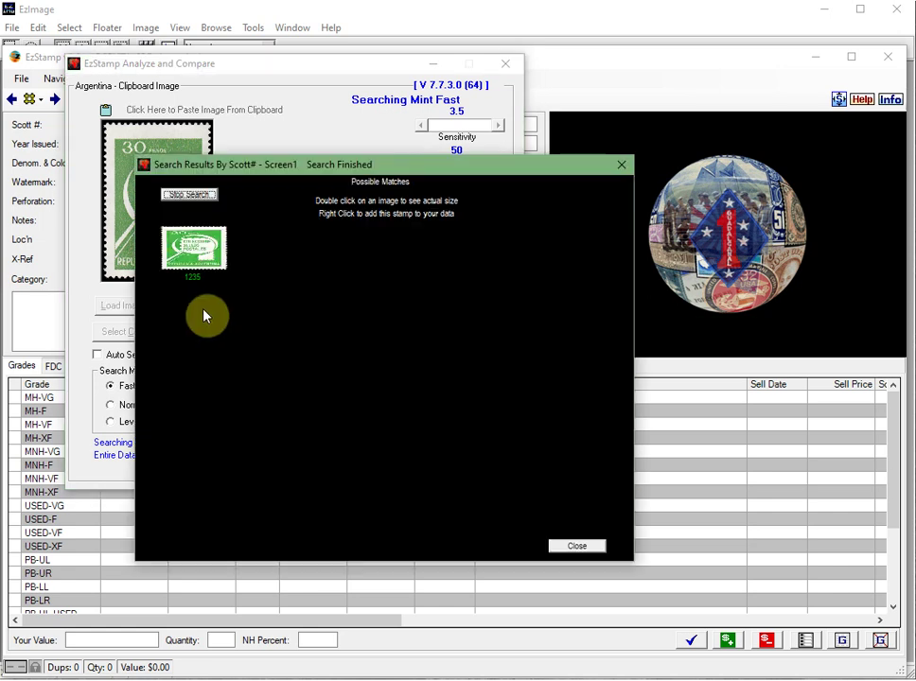
Add match 1235, the 1979 30p green, and save one MNH-VF copy at $0.15
right_click(197, 249)
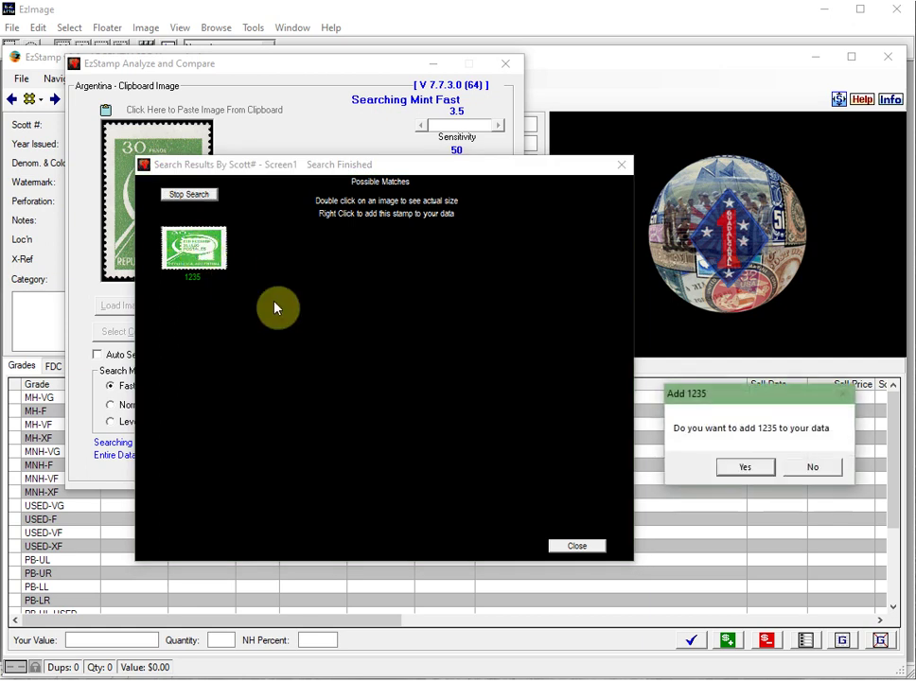
click(747, 468)
click(579, 547)
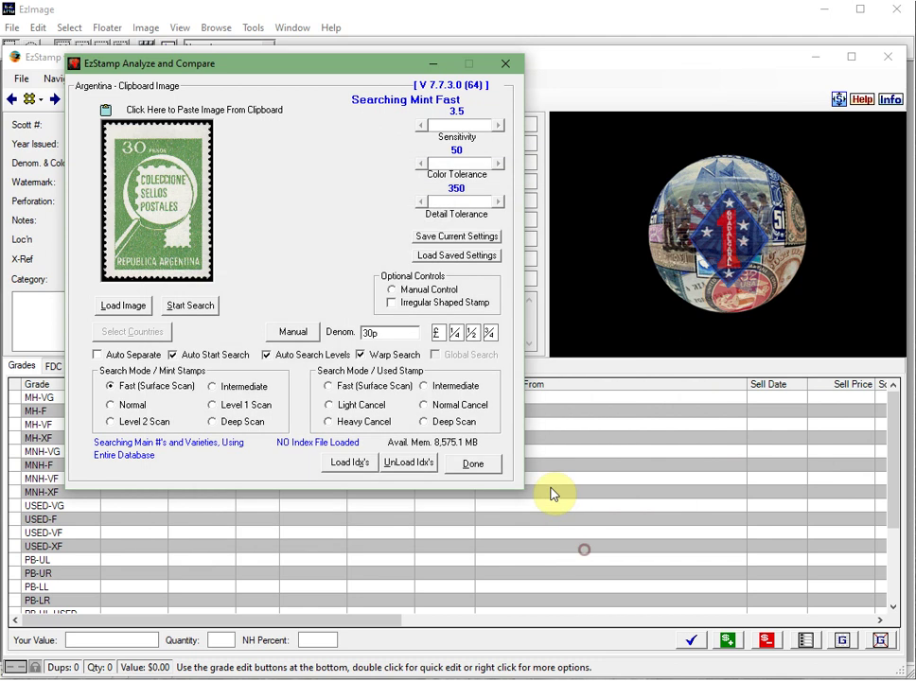
click(475, 464)
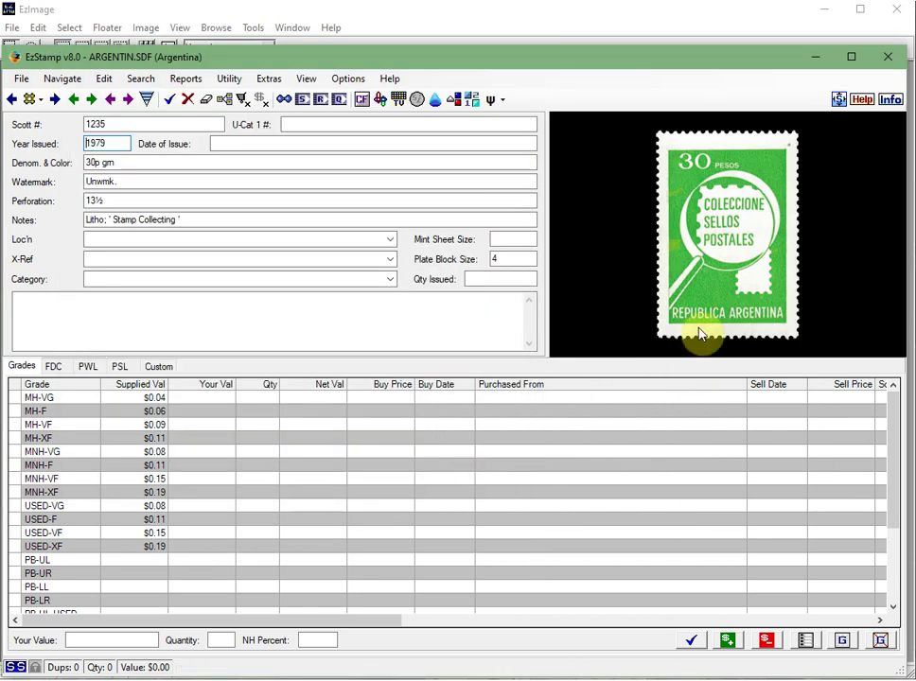
click(84, 479)
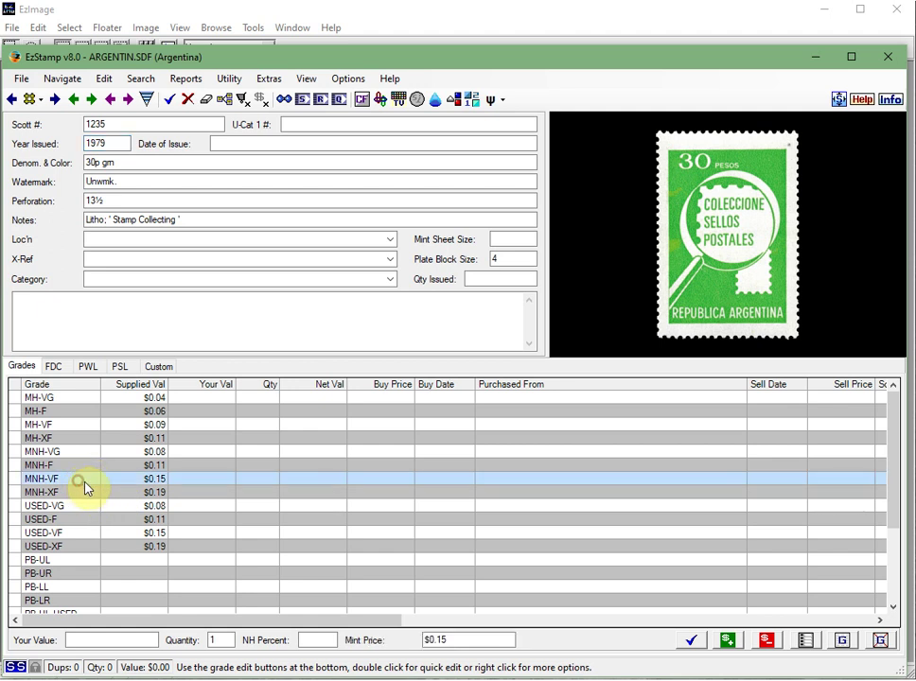
click(690, 641)
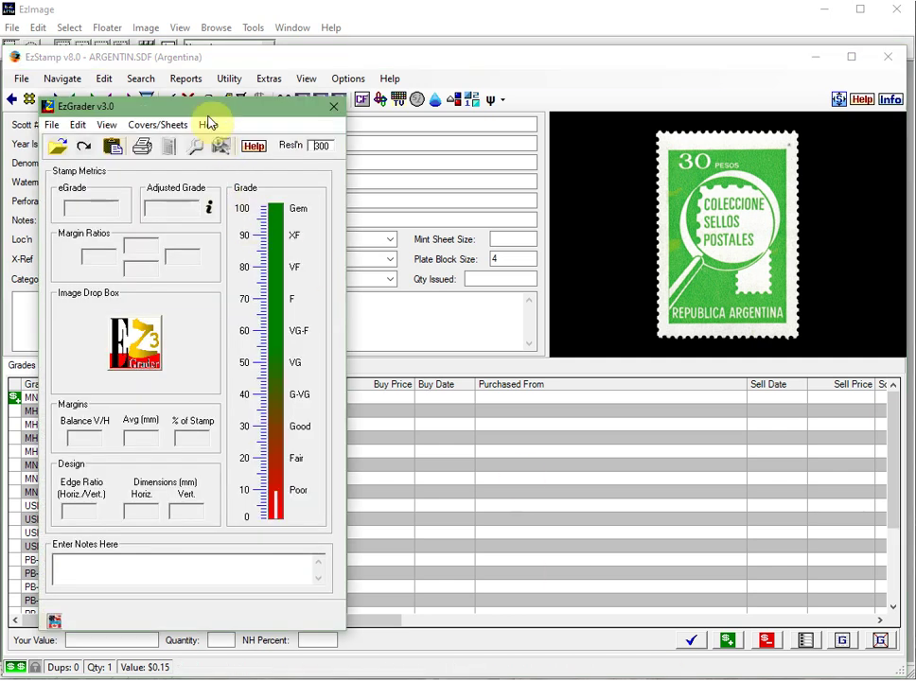
Grade the pasted green 30-peso stamp image in EzGrader, scoring G-VG 47, then close the markup window
drag(213, 114, 206, 99)
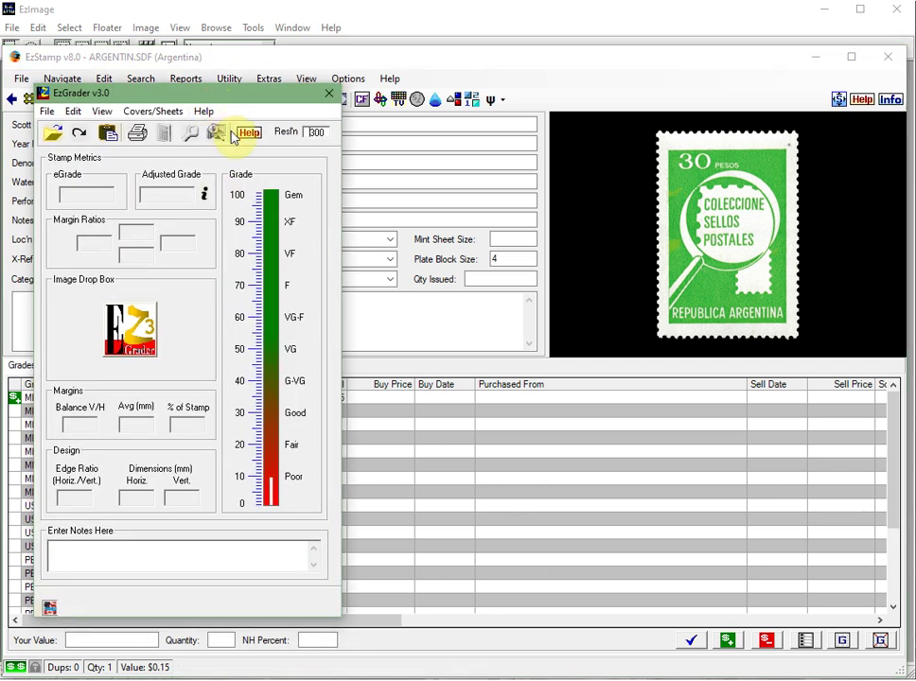
click(110, 134)
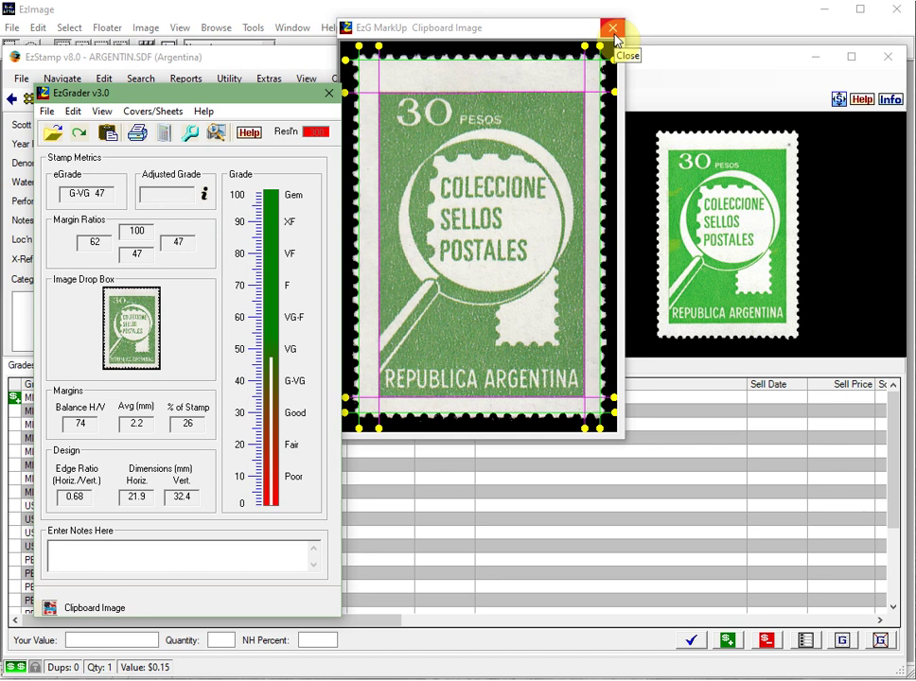
click(613, 30)
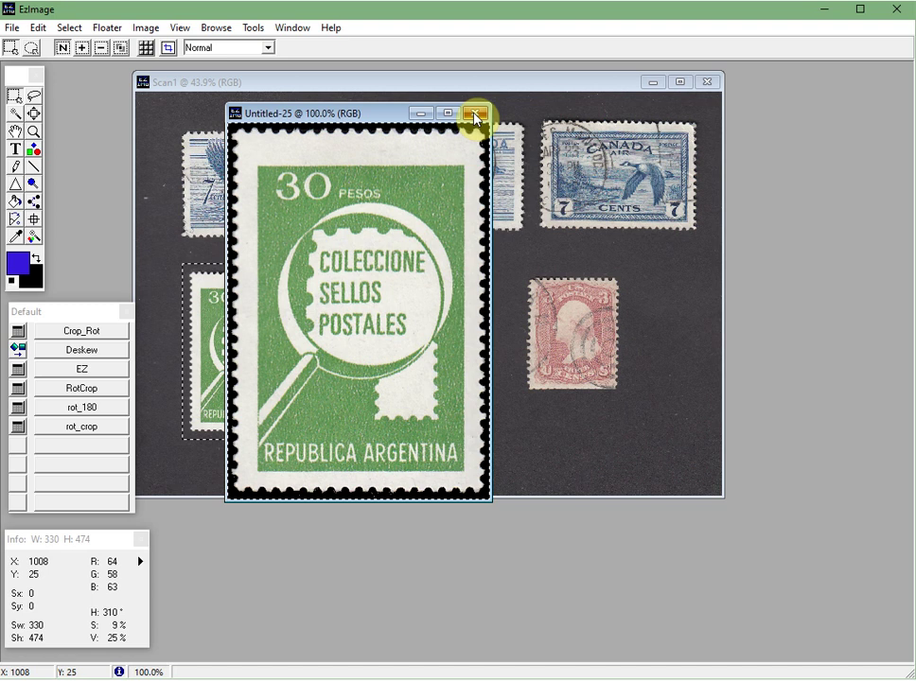
Discard Untitled-25 unsaved and crop the orange 100-peso stamp into a new 501 × 377 image
click(476, 116)
click(769, 455)
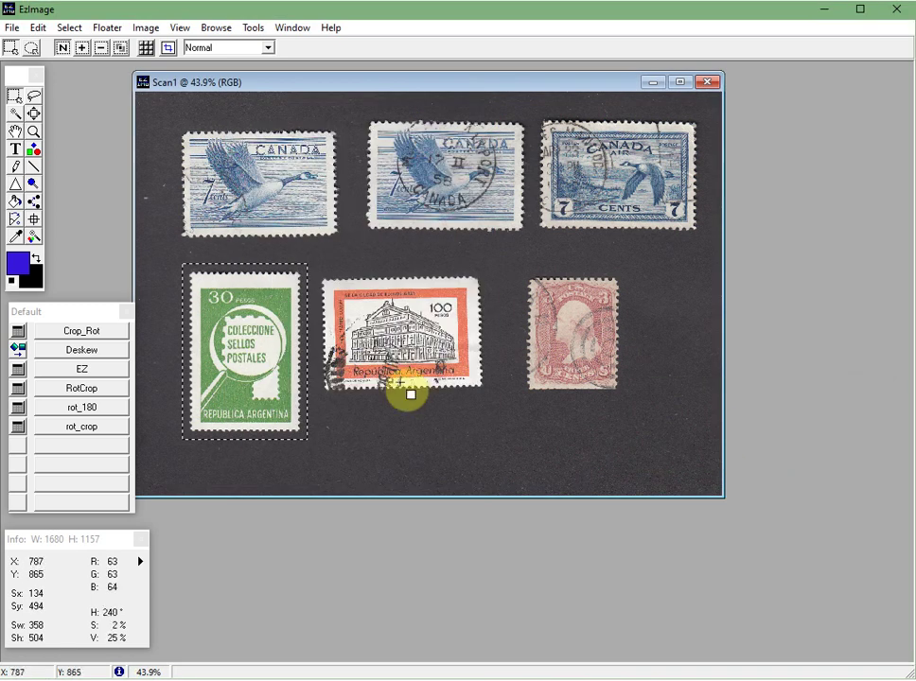
drag(490, 267, 318, 398)
click(430, 426)
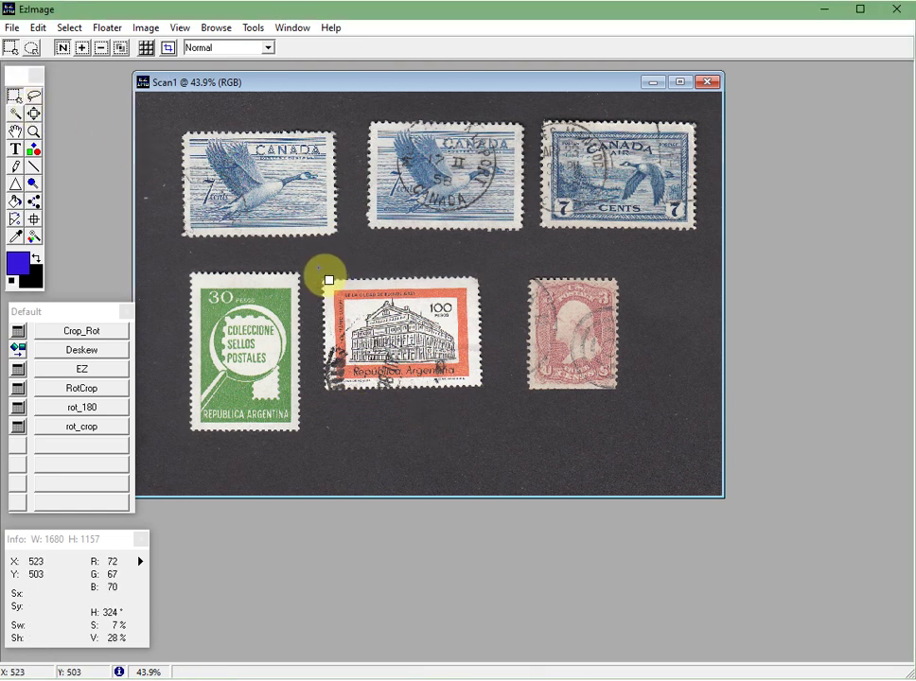
drag(326, 280, 502, 410)
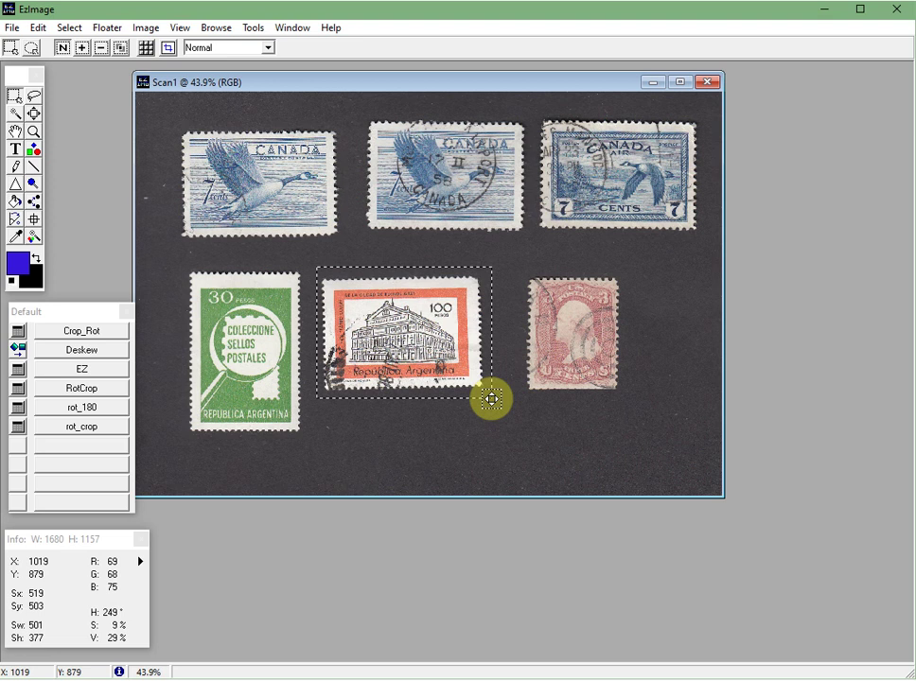
click(168, 51)
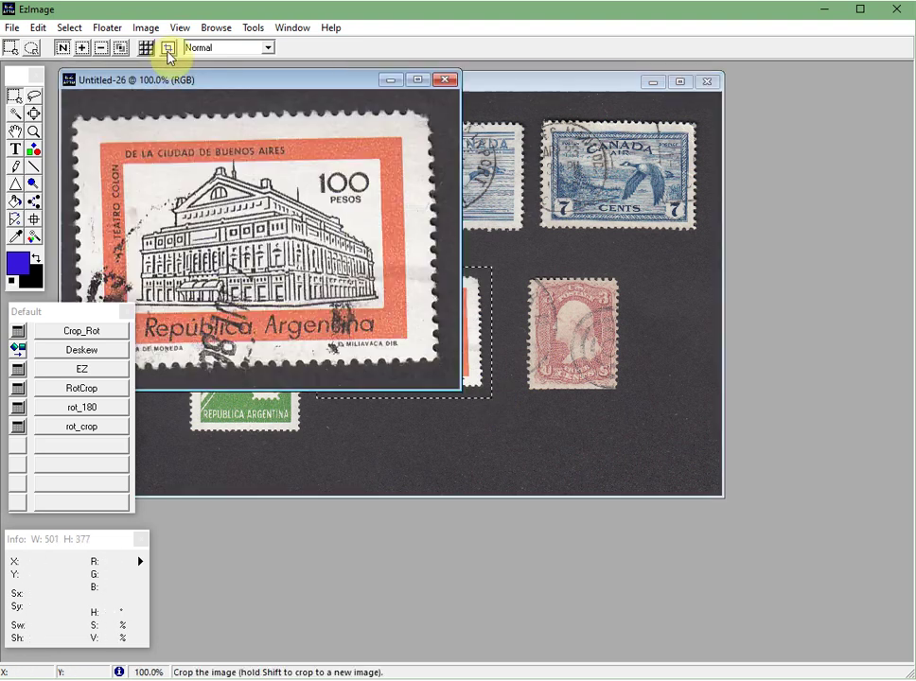
drag(204, 88, 358, 176)
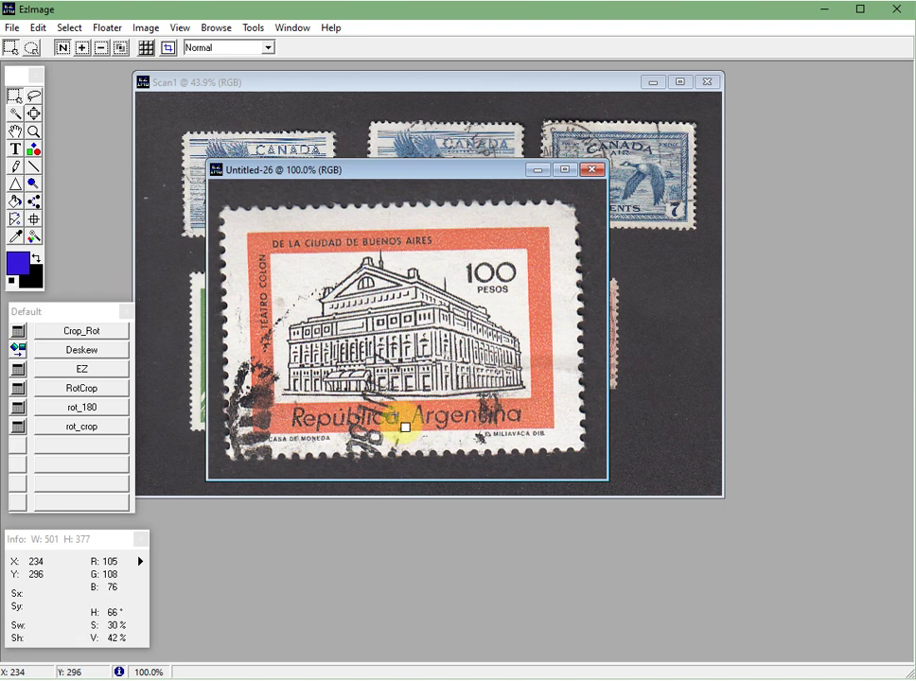
Magic-wand the grey background at tolerance 19 and fill it solid black
click(16, 115)
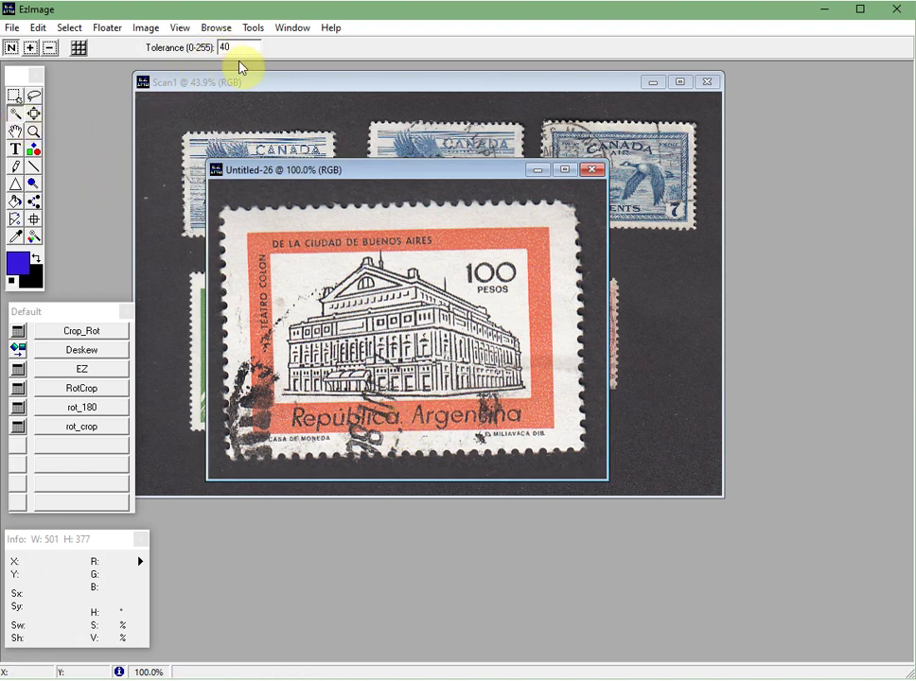
click(248, 189)
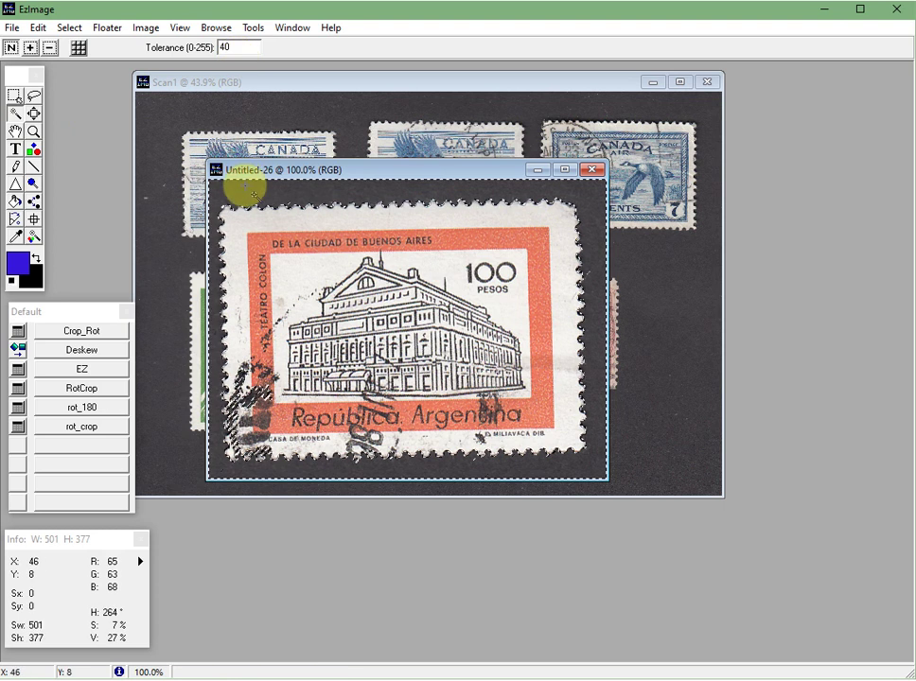
click(310, 200)
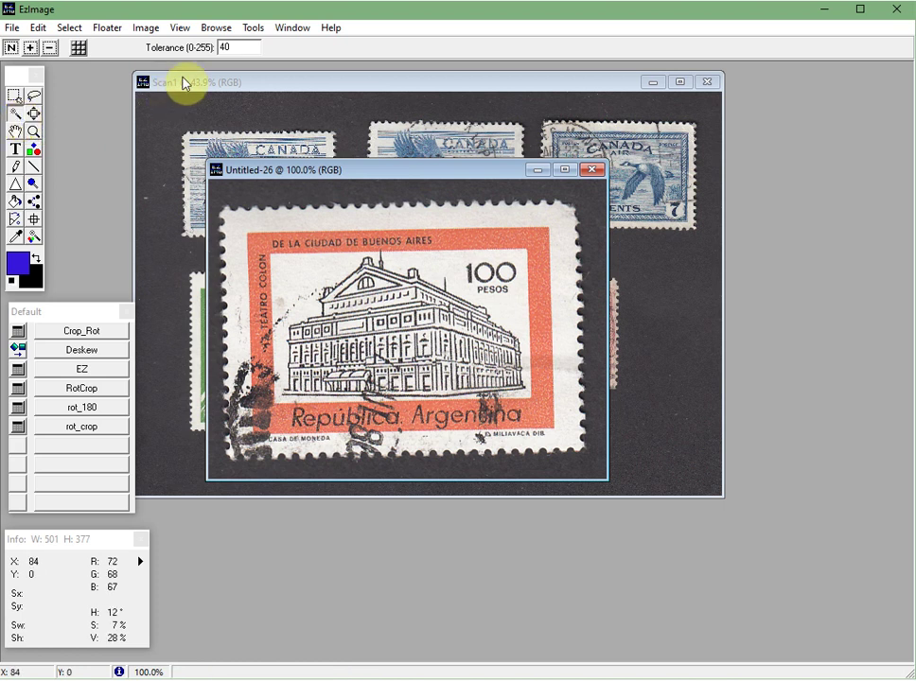
click(240, 49)
drag(240, 50, 178, 44)
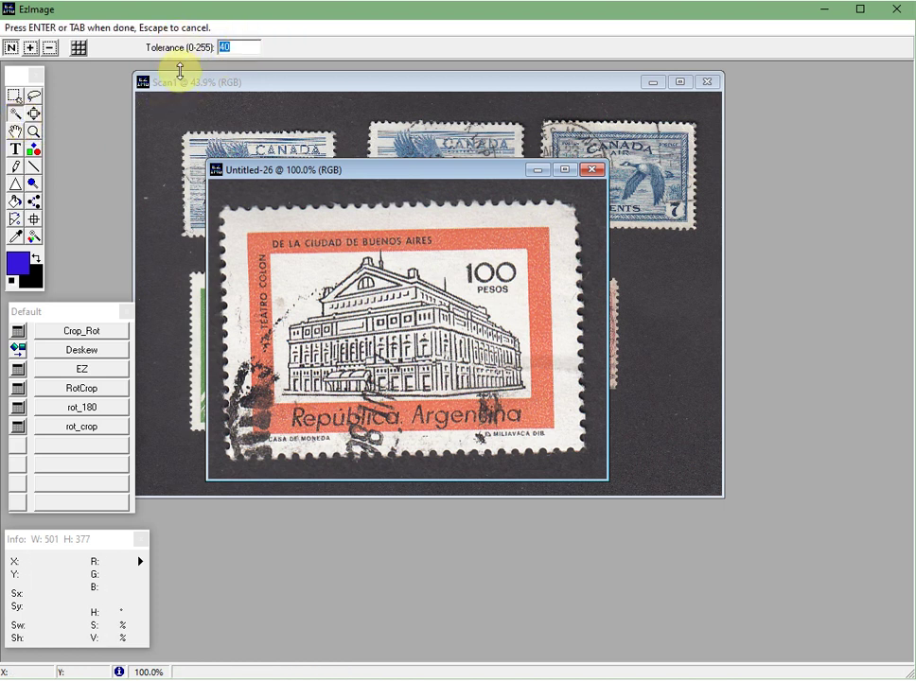
click(228, 196)
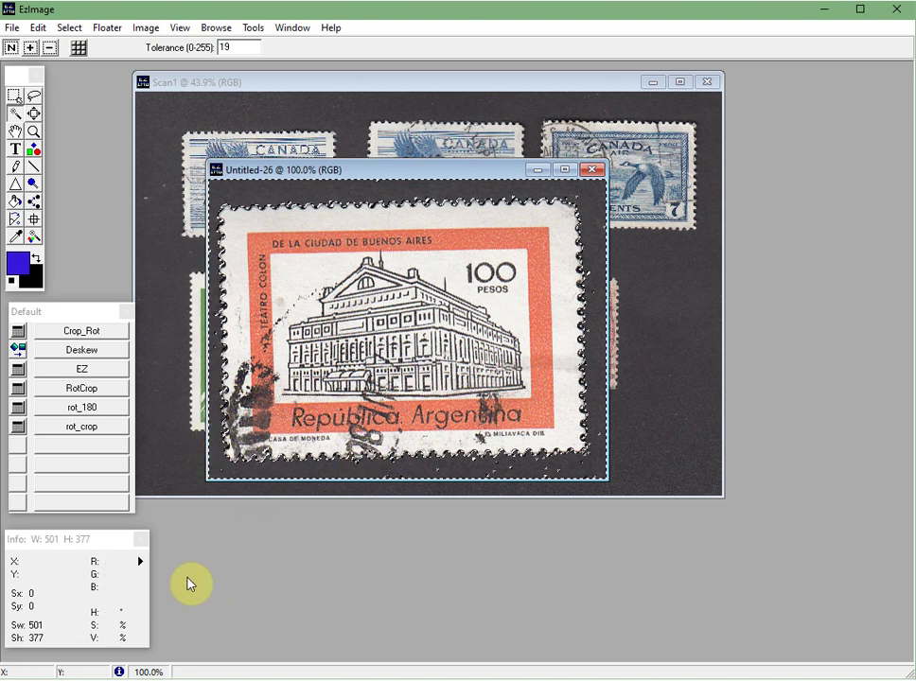
key(Delete)
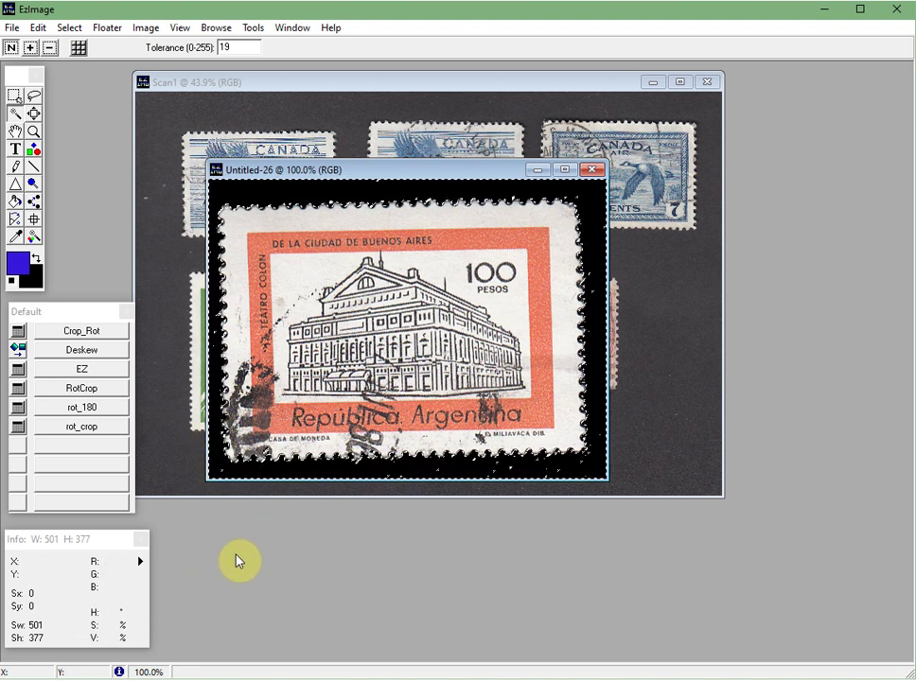
click(447, 425)
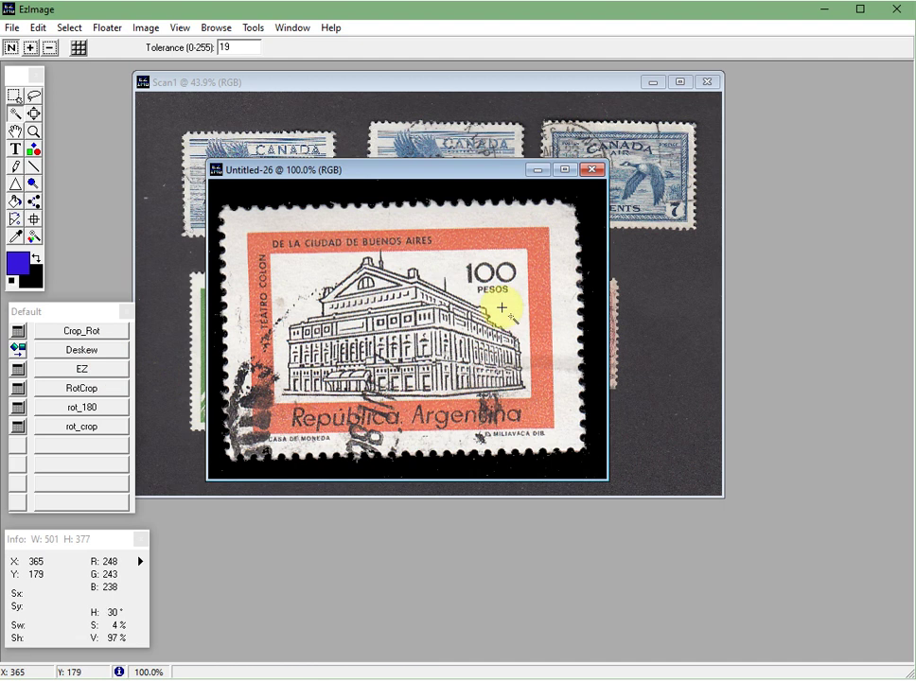
Deskew the orange 100-peso stamp and crop it to 469 × 340 with a narrow black margin
click(81, 350)
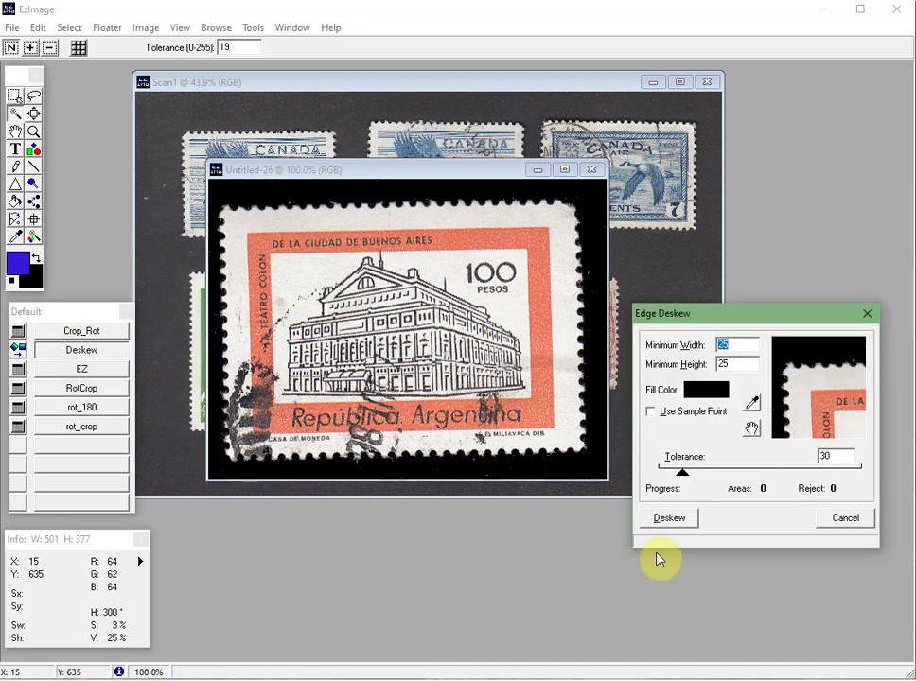
click(668, 519)
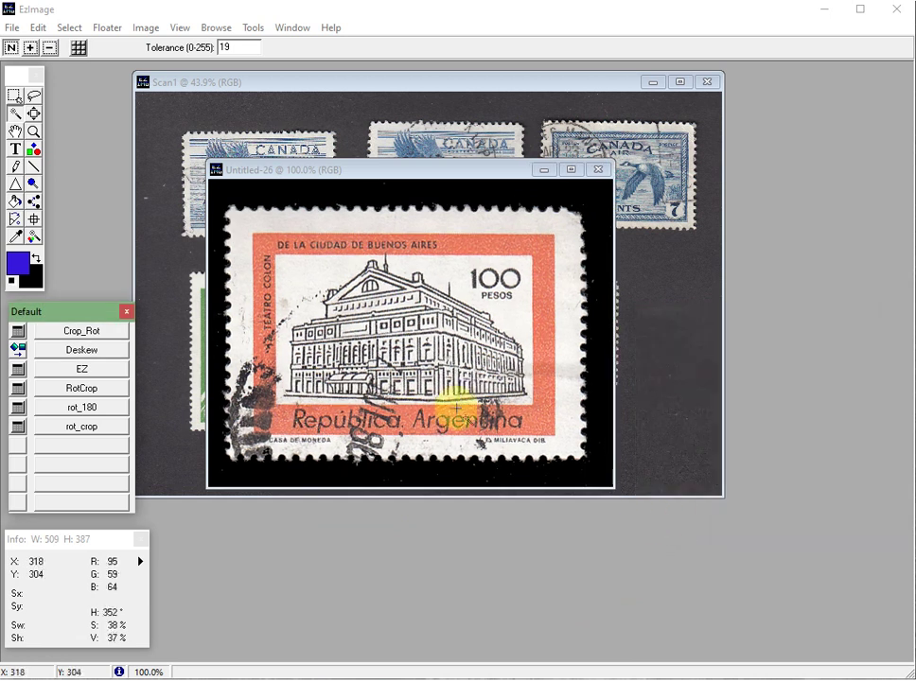
click(14, 96)
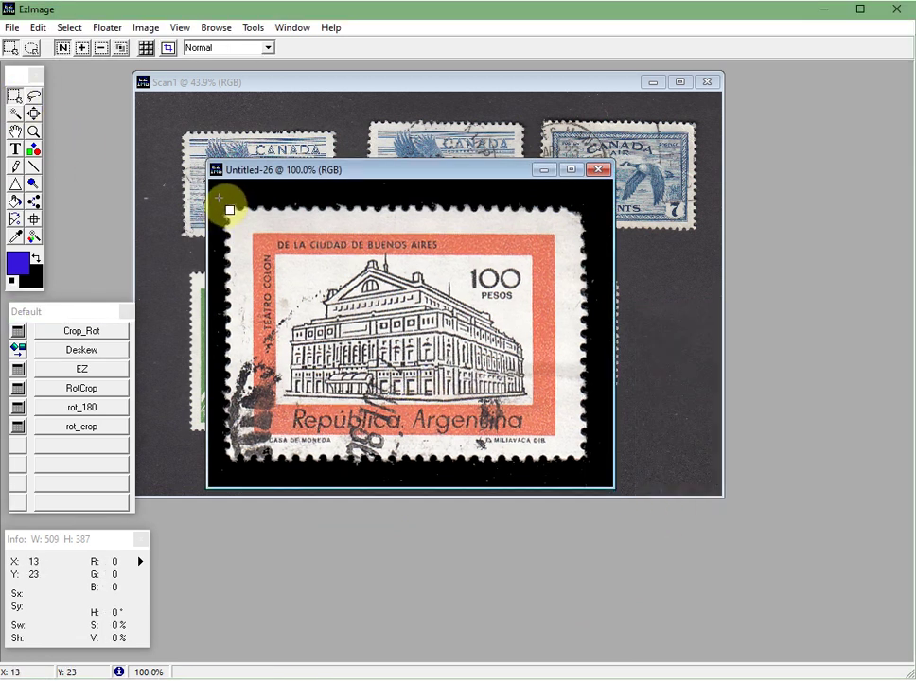
drag(220, 199, 592, 469)
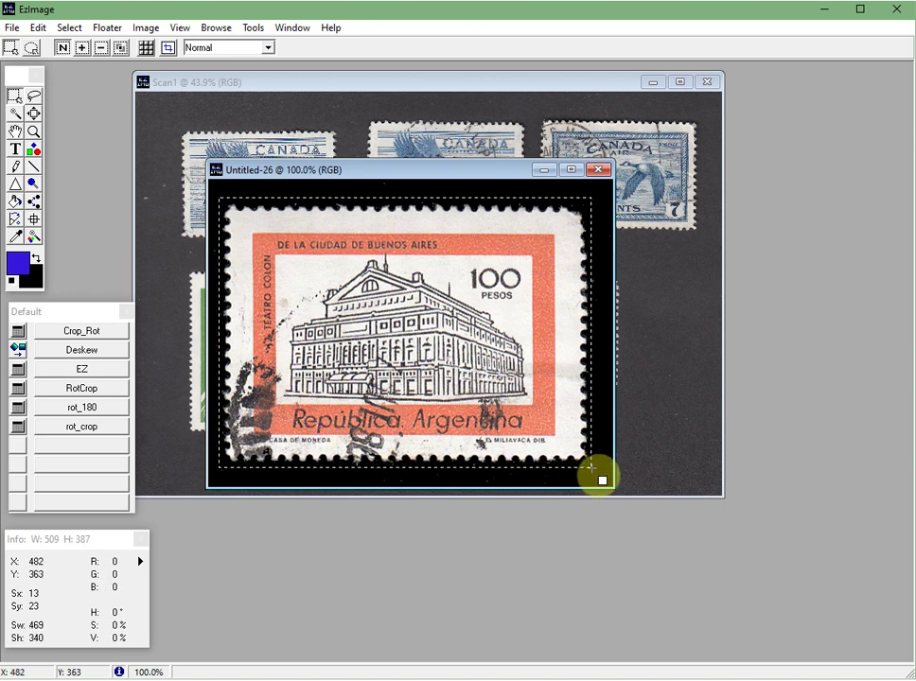
click(167, 49)
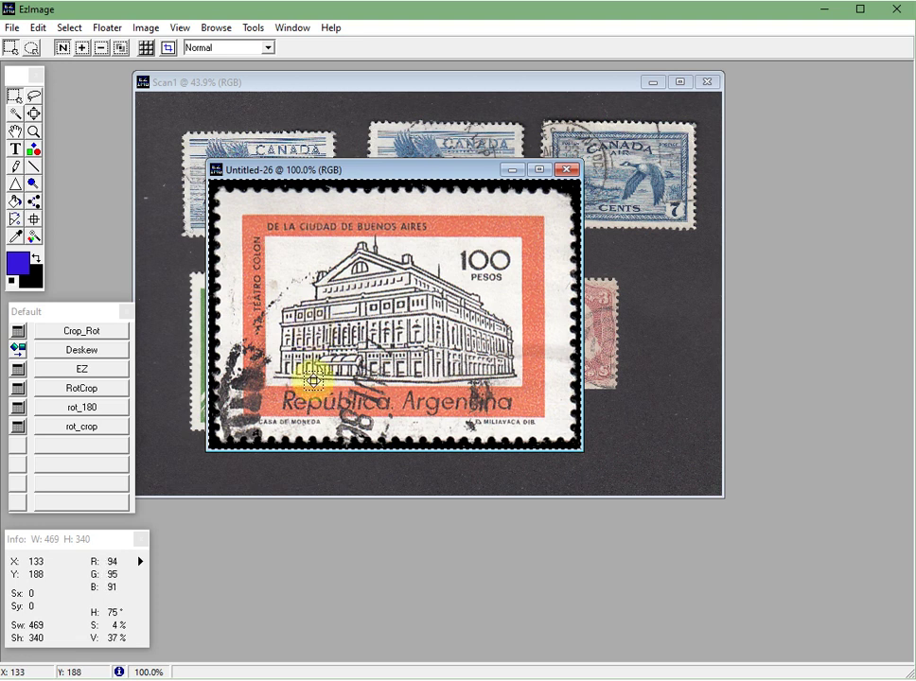
Load the cropped stamp into Analyze and Compare with Auto Start, Auto Search Levels and Warp Search on
key(alt+Tab)
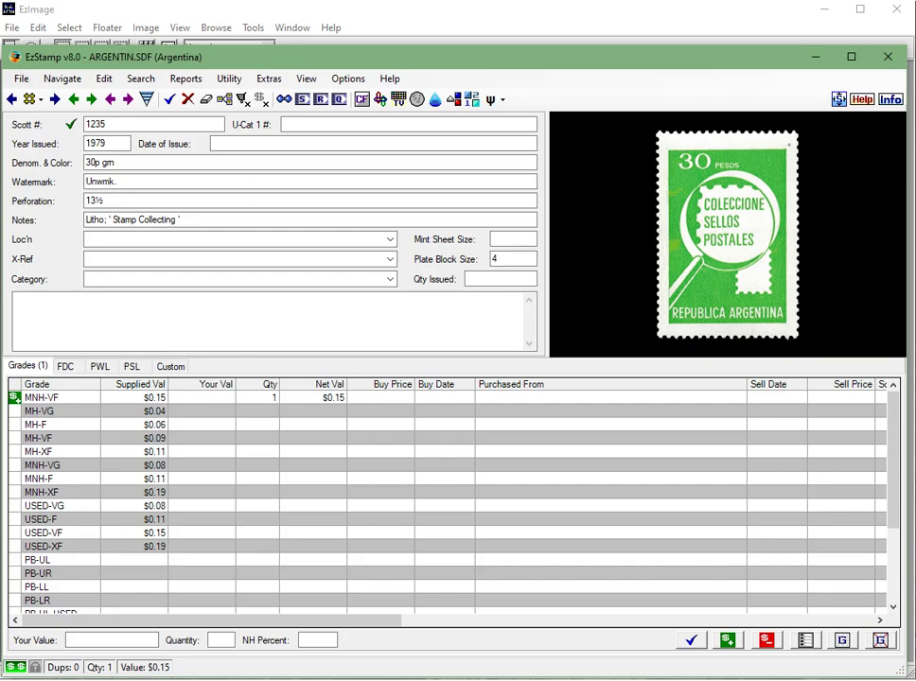
click(331, 329)
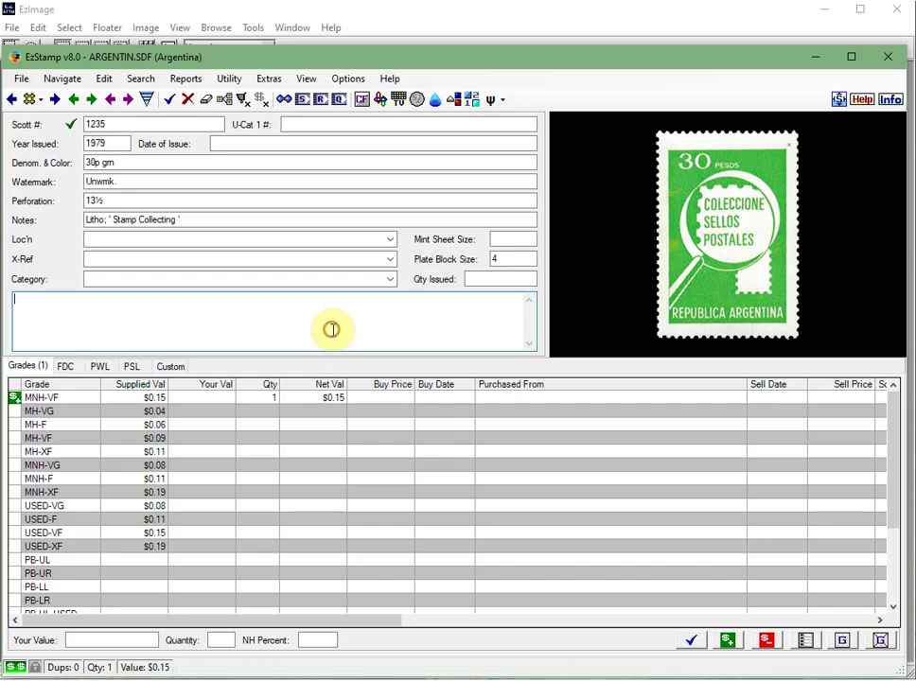
key(F9)
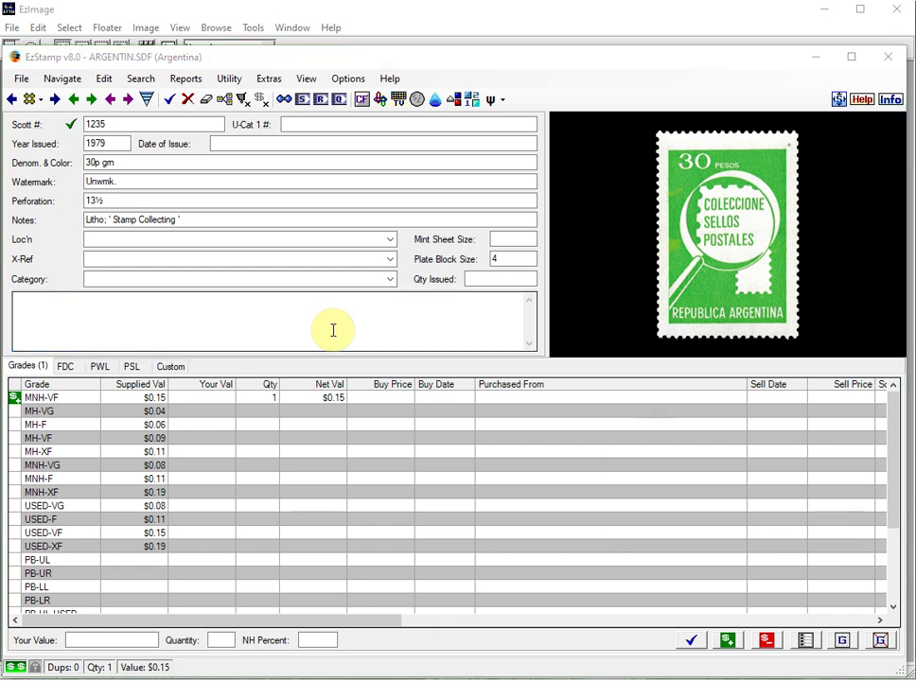
click(188, 107)
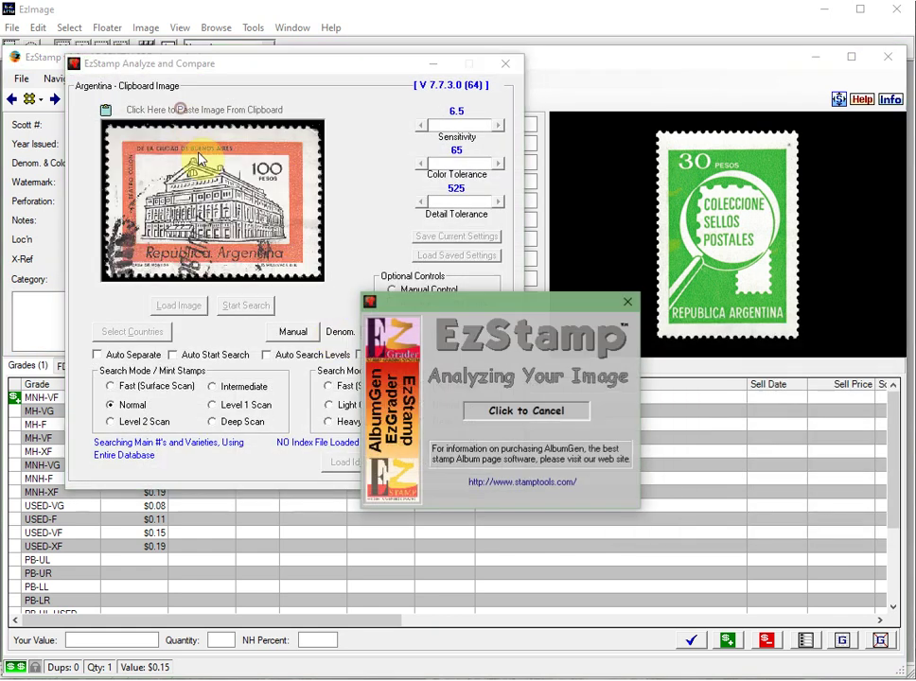
click(172, 354)
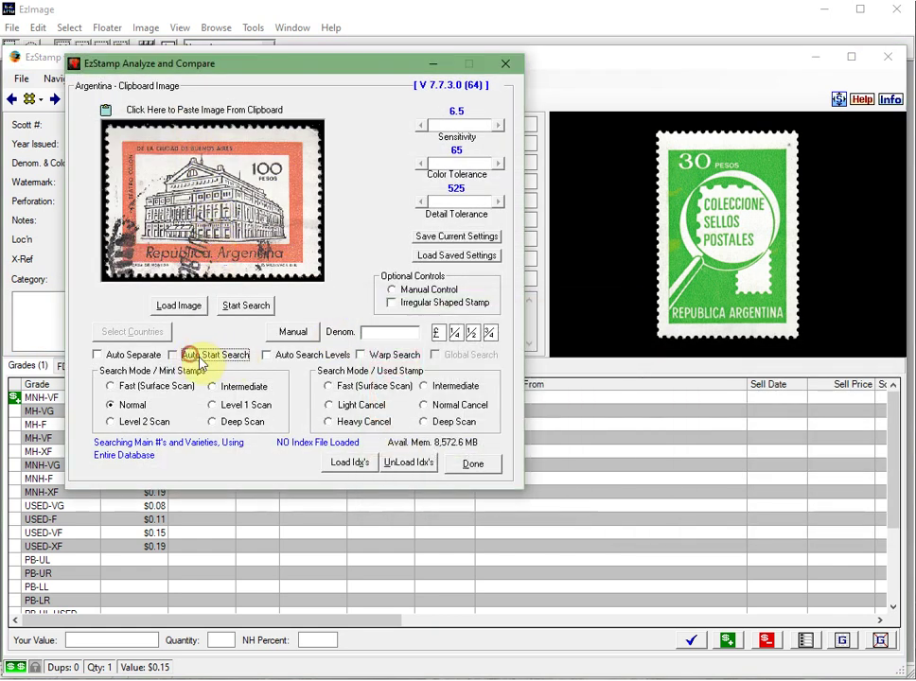
click(266, 354)
click(361, 354)
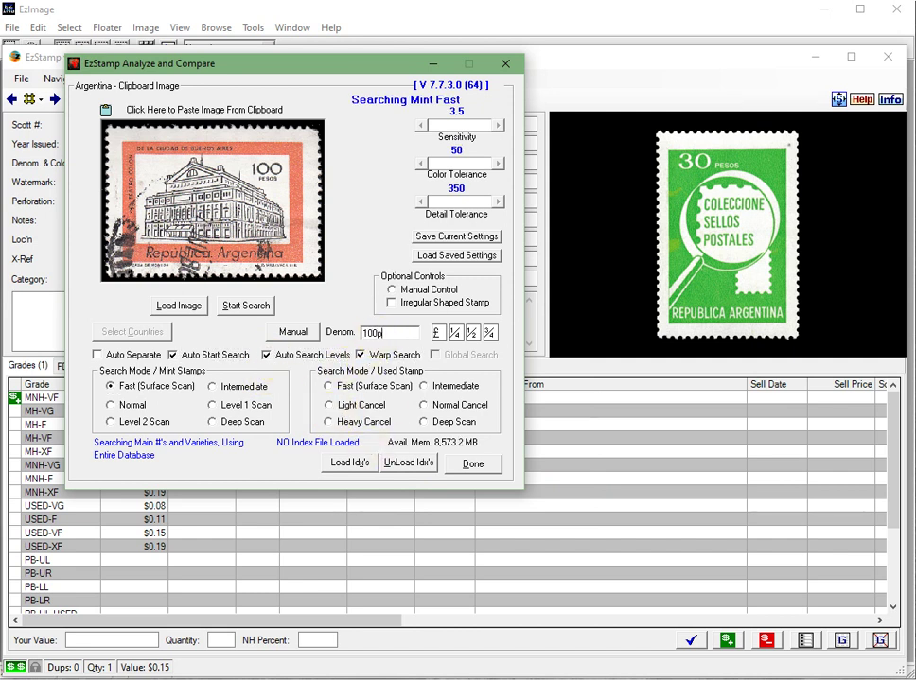
Run the image search and add the Scott 1167 match to the collection data
click(258, 313)
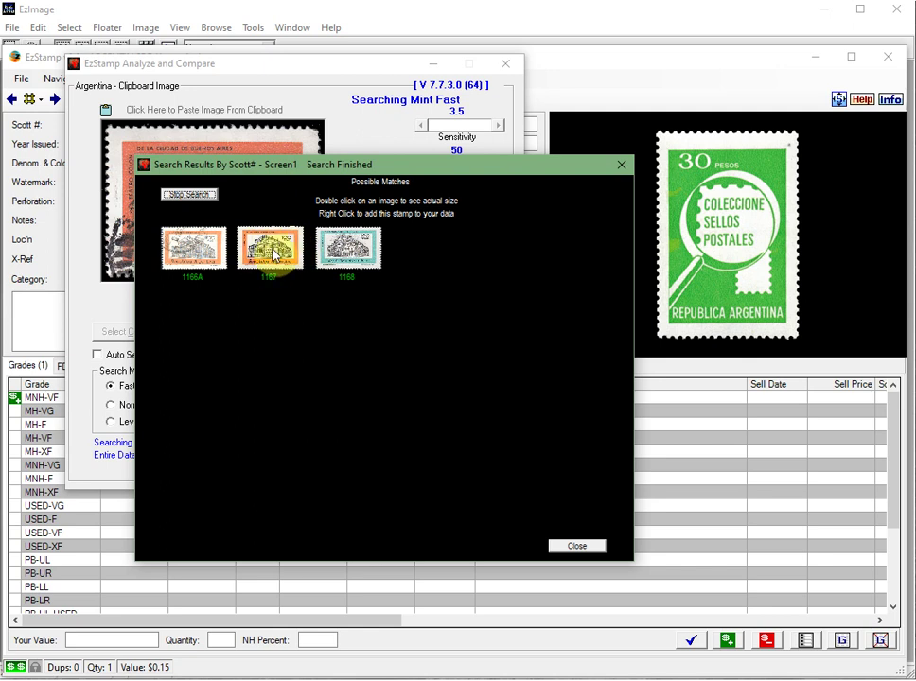
right_click(276, 253)
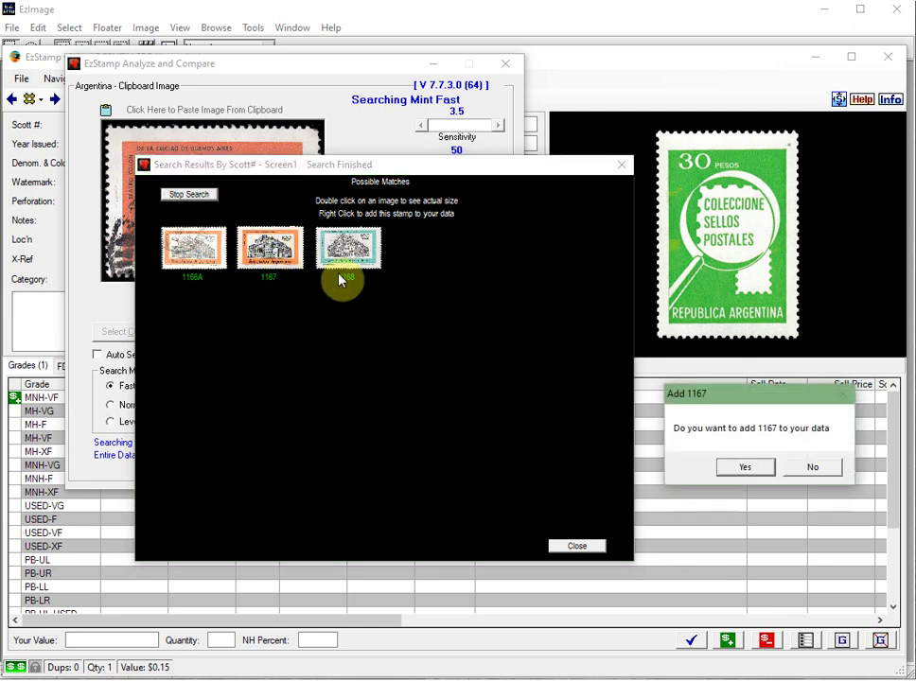
click(748, 468)
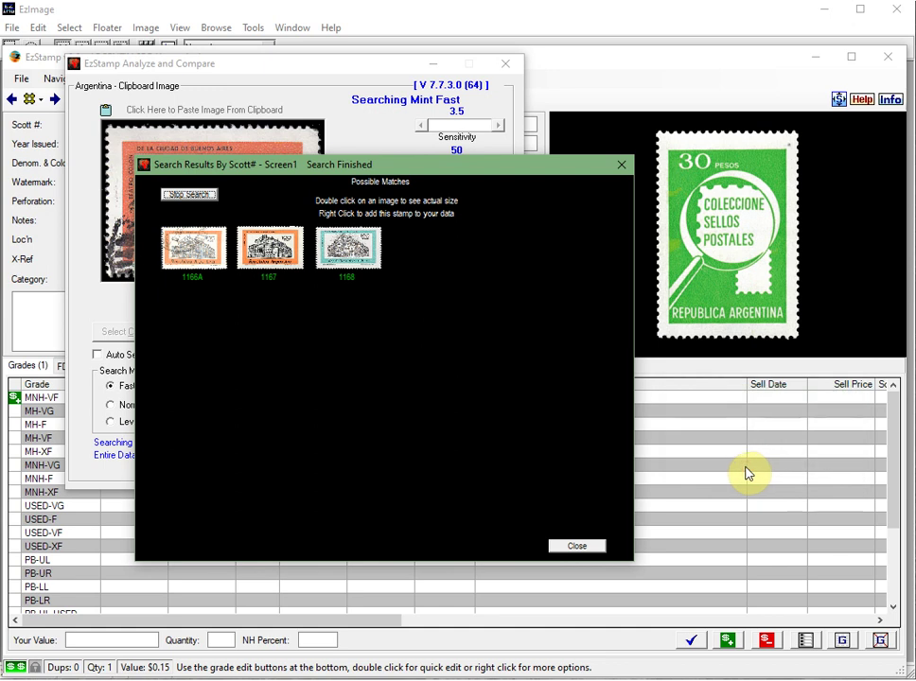
click(598, 546)
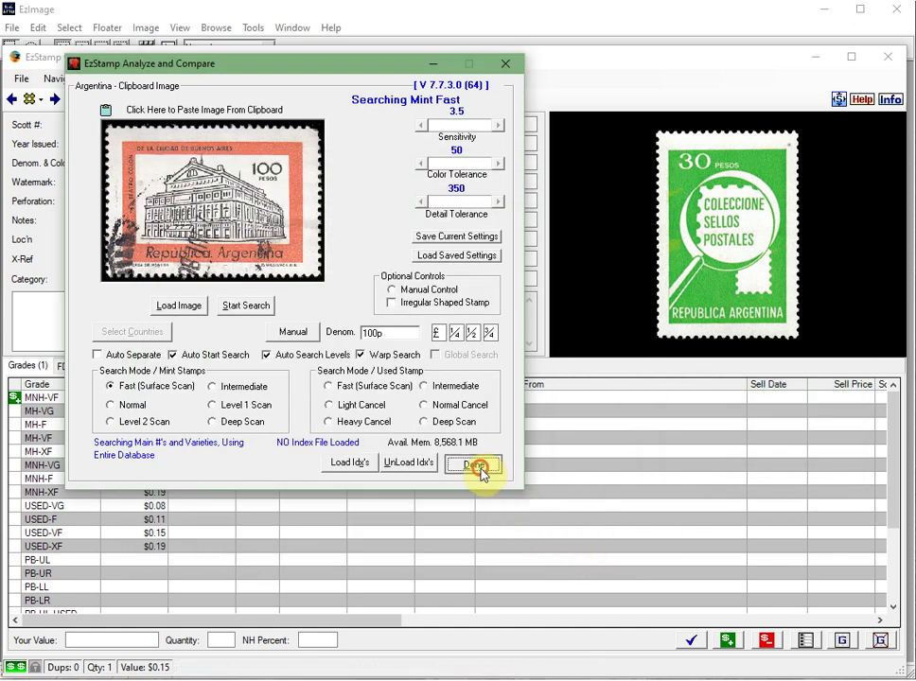
click(474, 463)
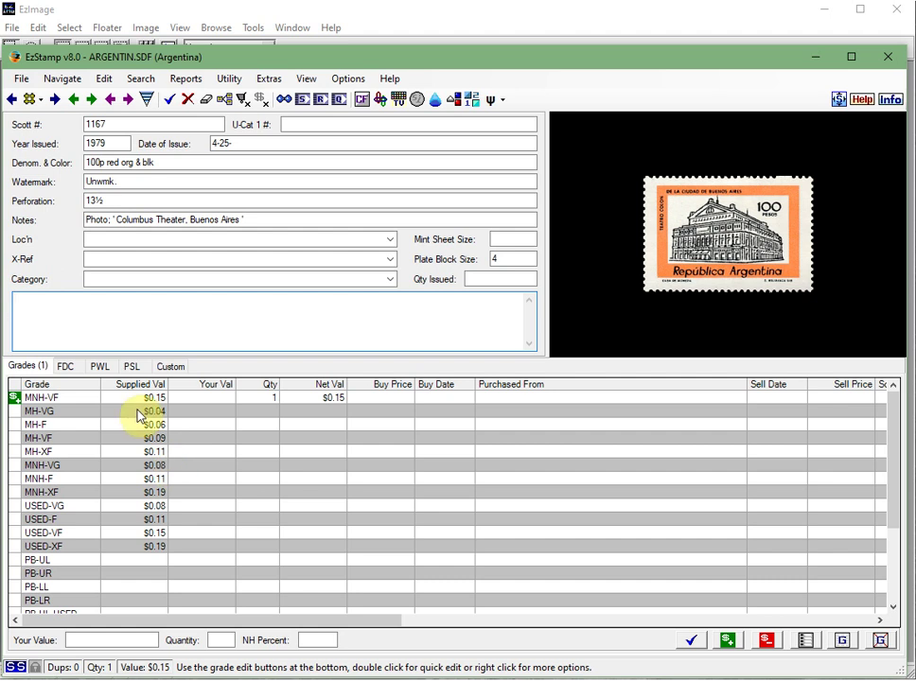
Save the 1167 record, discard Untitled-26, and crop the postmarked goose stamp into a new image
click(691, 642)
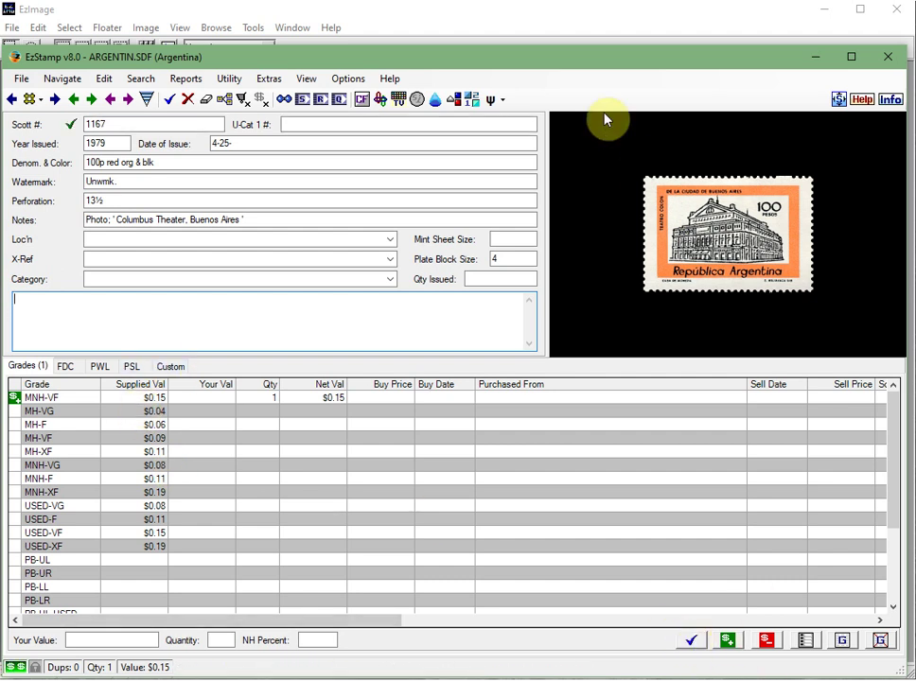
click(500, 33)
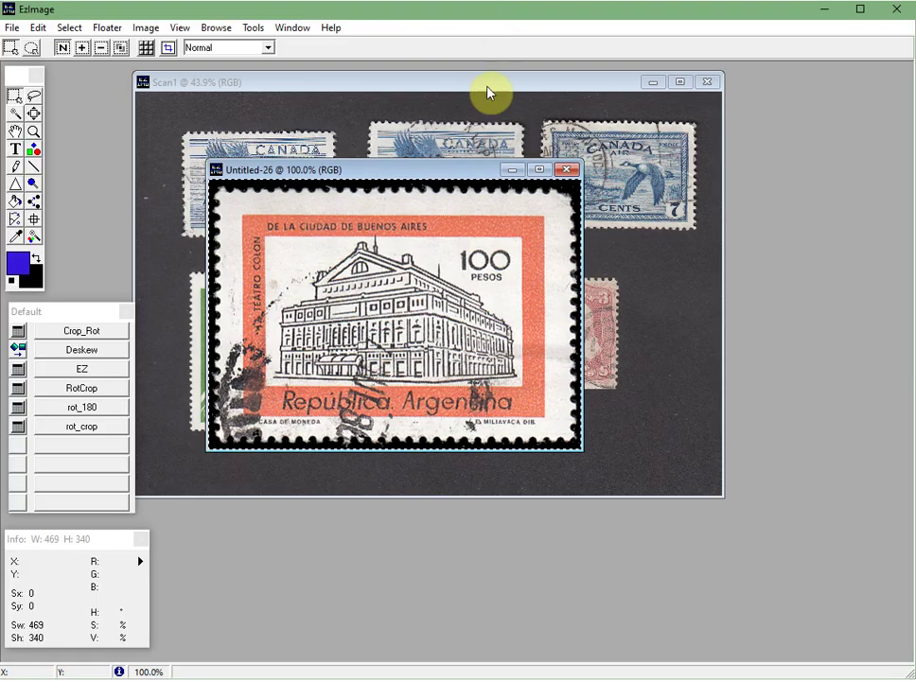
click(566, 171)
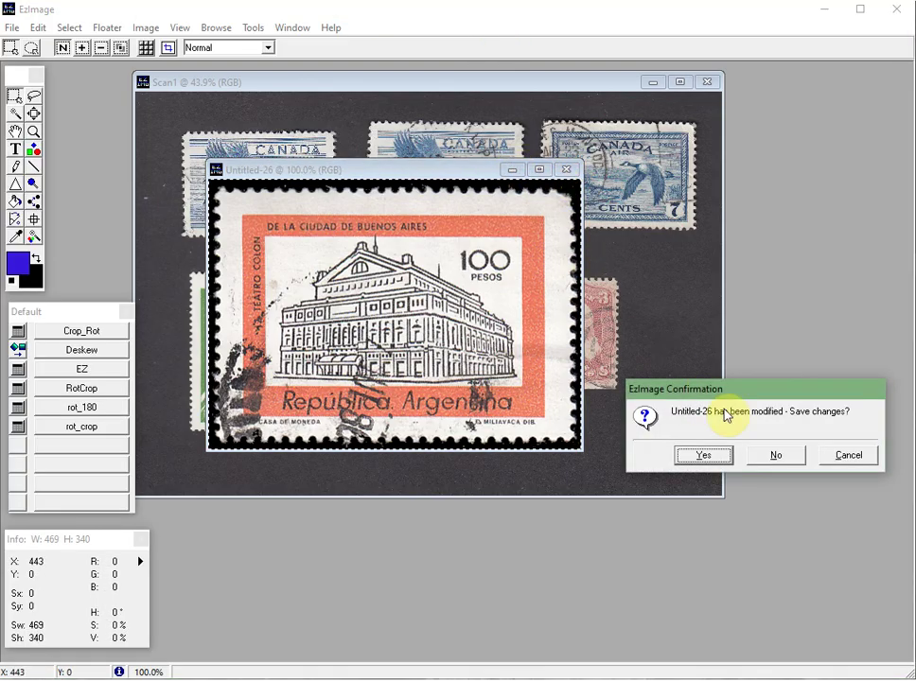
click(772, 456)
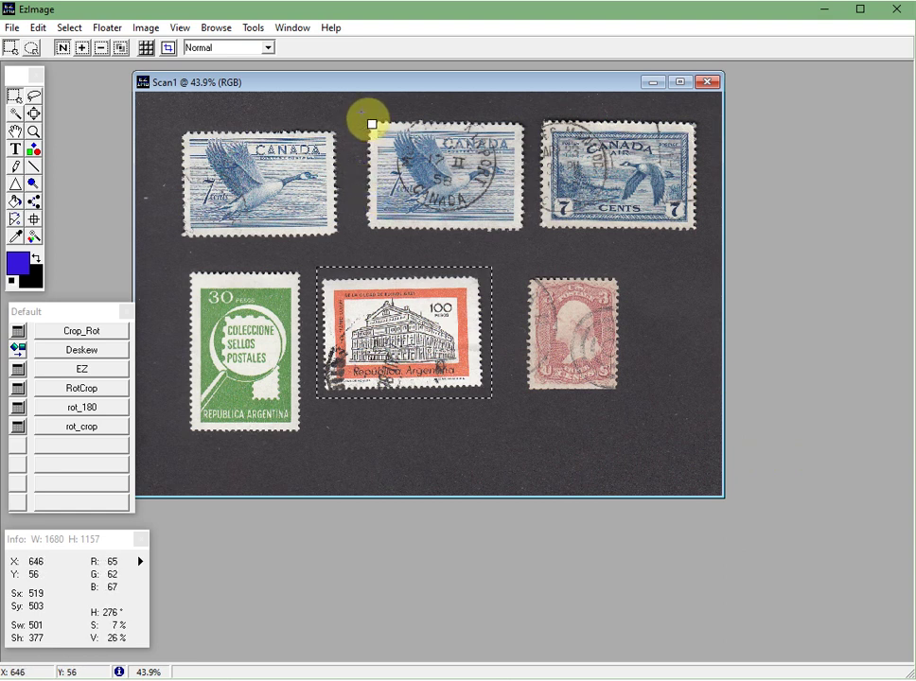
drag(369, 124, 544, 255)
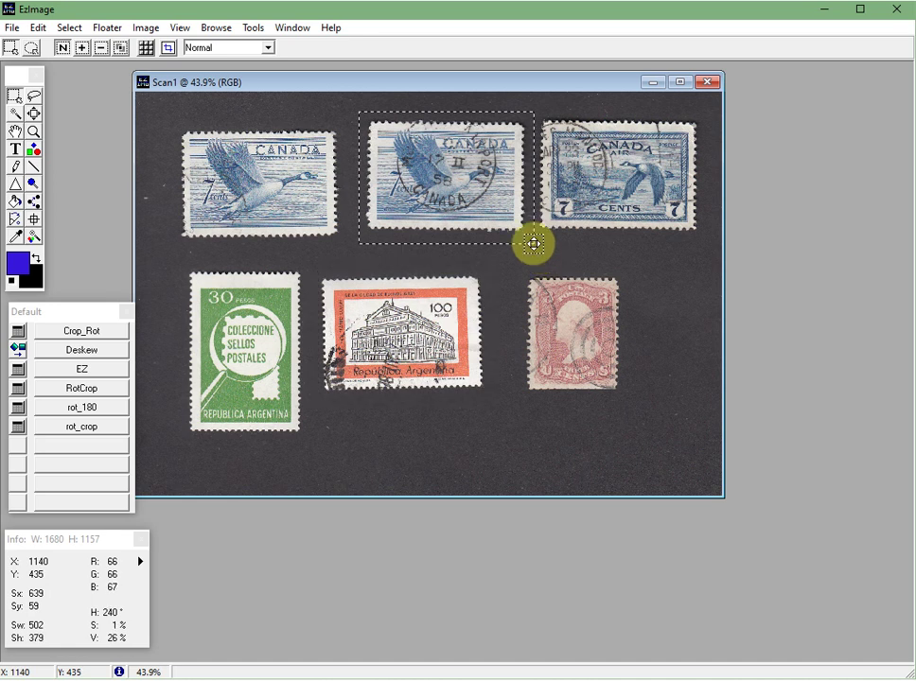
shift+click(172, 55)
Magic-wand the goose stamp's background at tolerance 40 and fill it black
drag(234, 82, 380, 210)
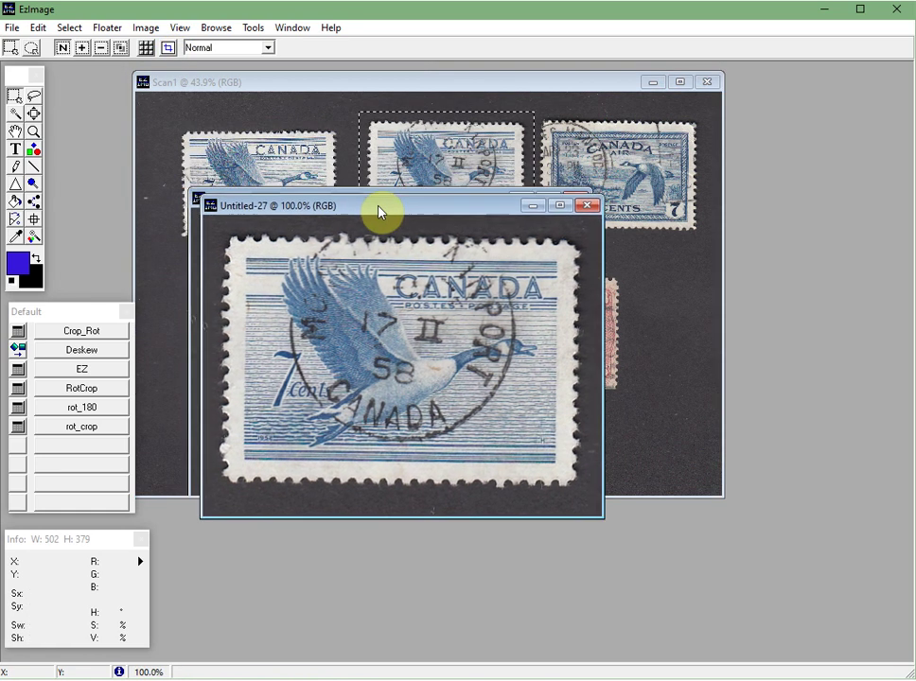
click(15, 114)
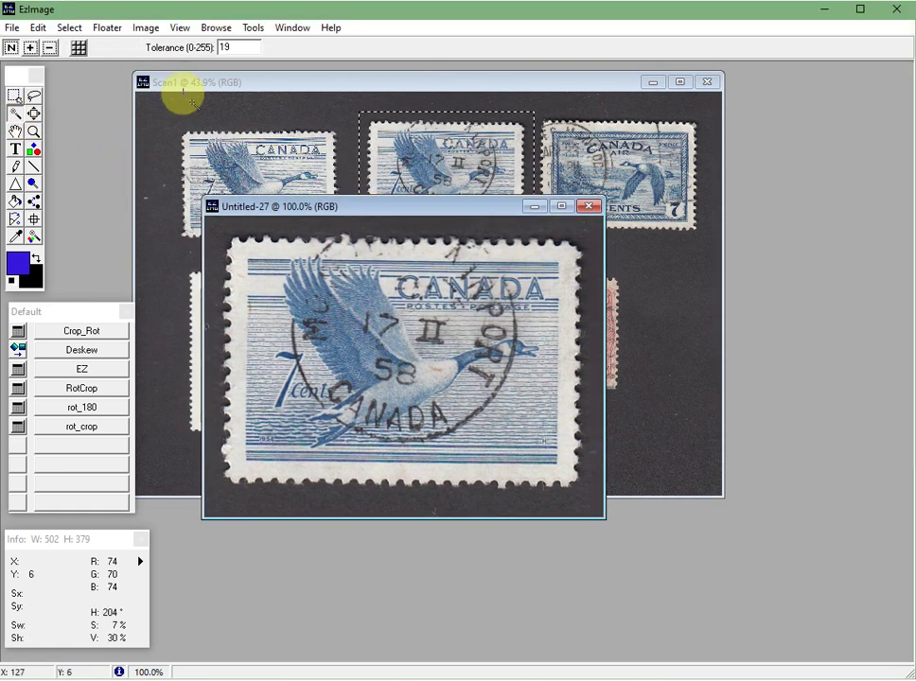
click(241, 46)
drag(242, 45, 178, 45)
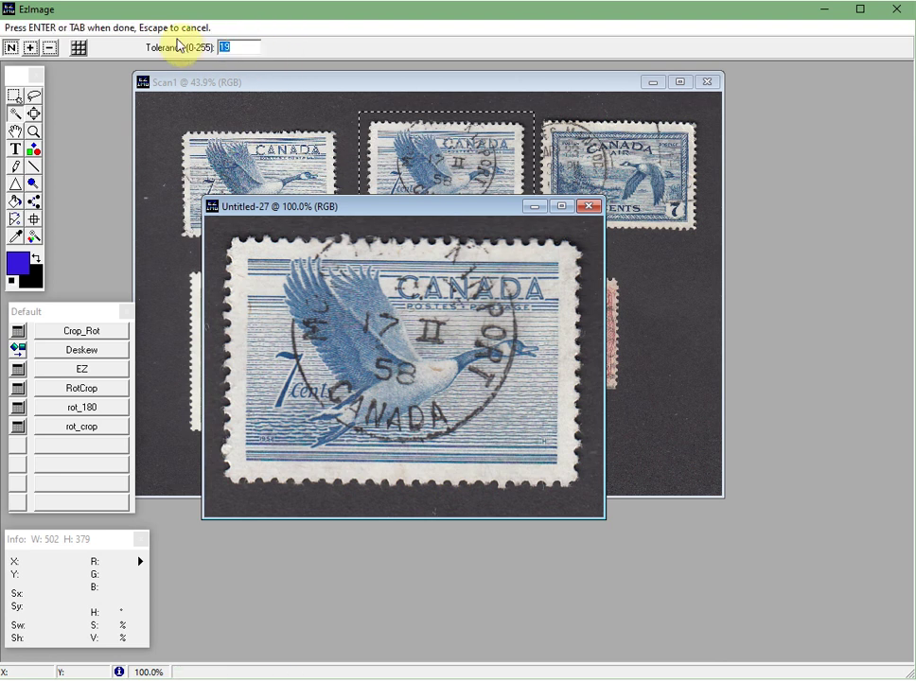
click(220, 224)
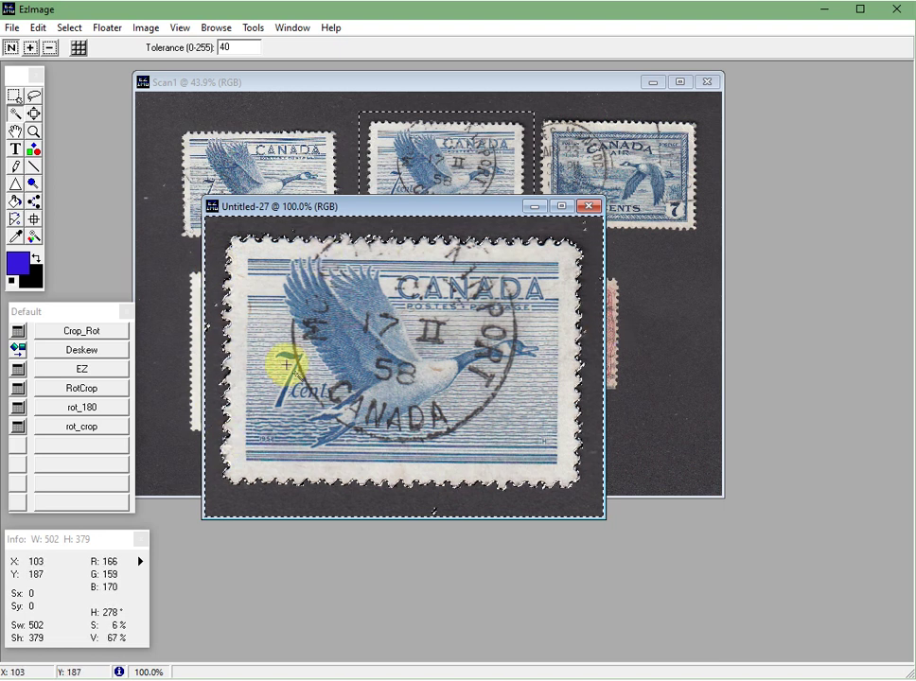
key(Delete)
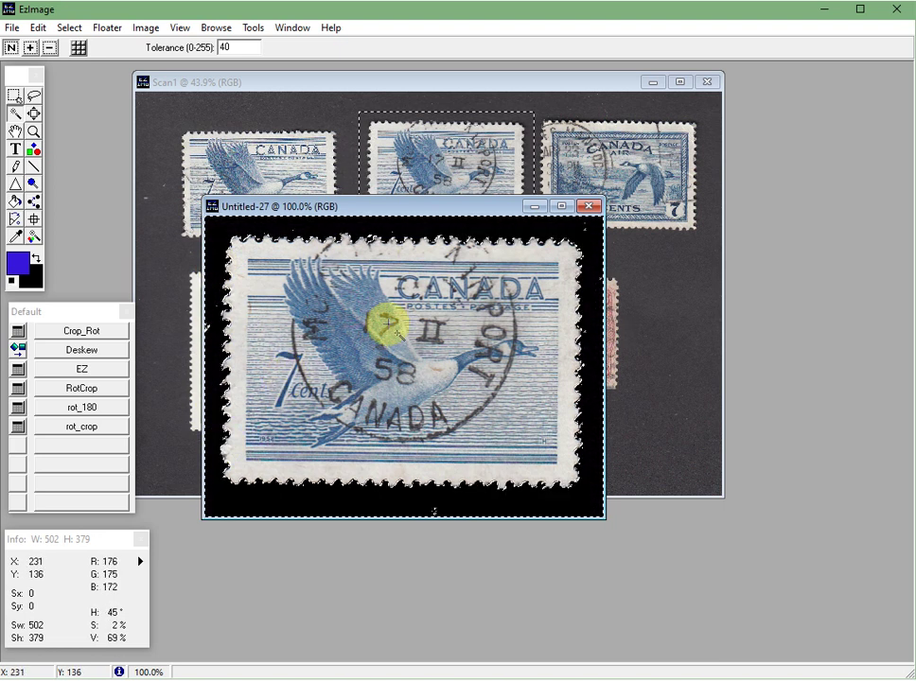
key(ctrl+d)
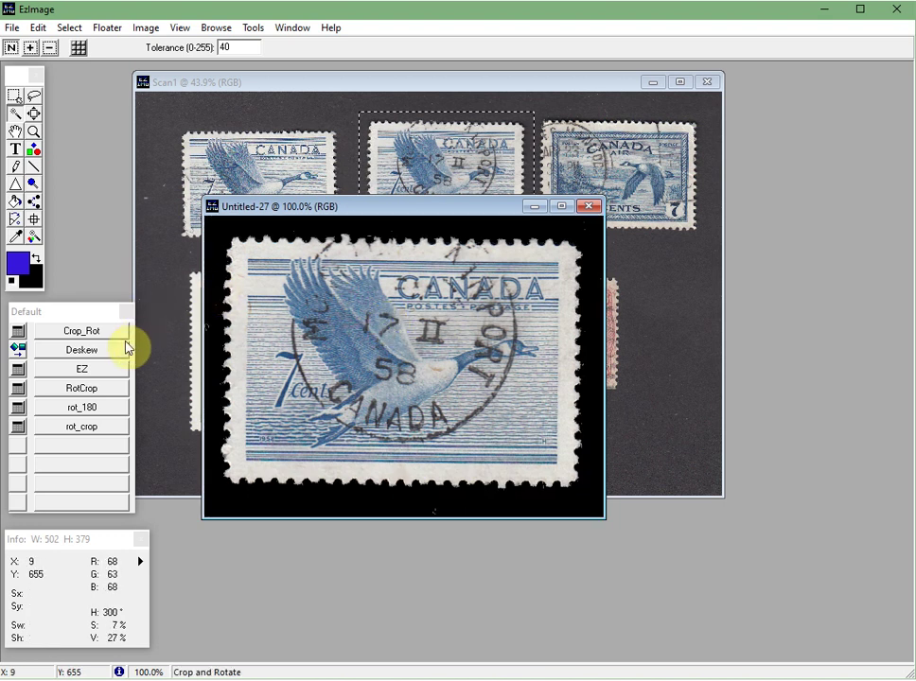
Deskew the goose stamp, crop it to 476 × 341, and select the whole image
click(82, 350)
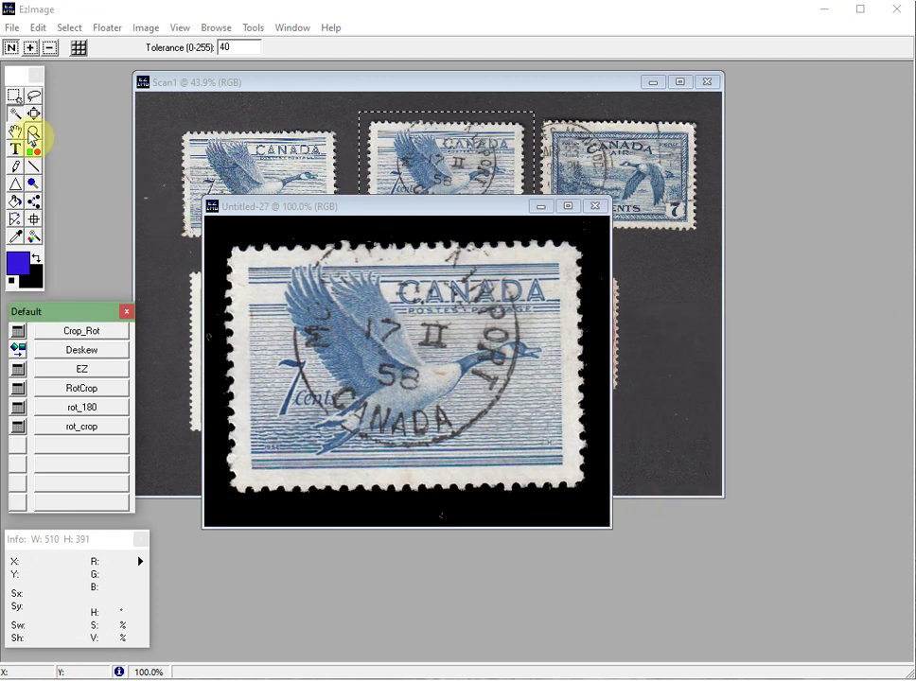
click(18, 100)
drag(221, 235, 598, 511)
drag(600, 511, 593, 503)
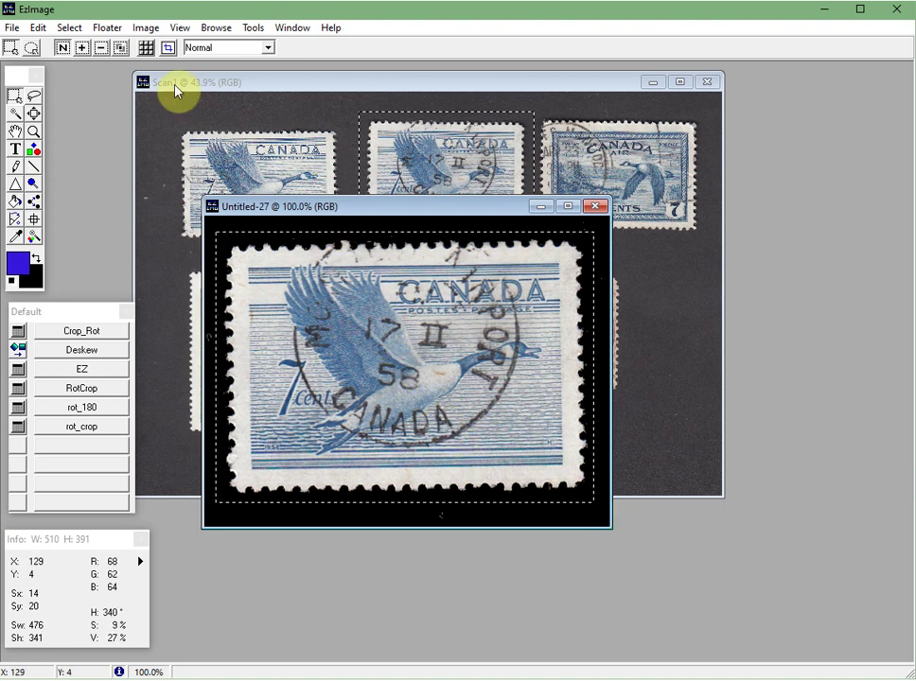
click(168, 48)
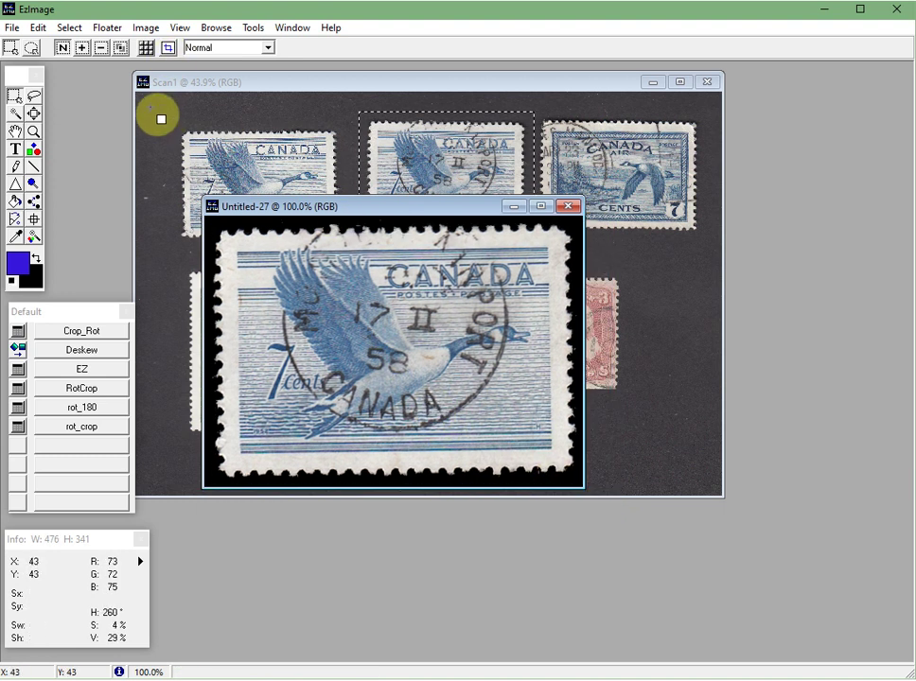
key(ctrl+a)
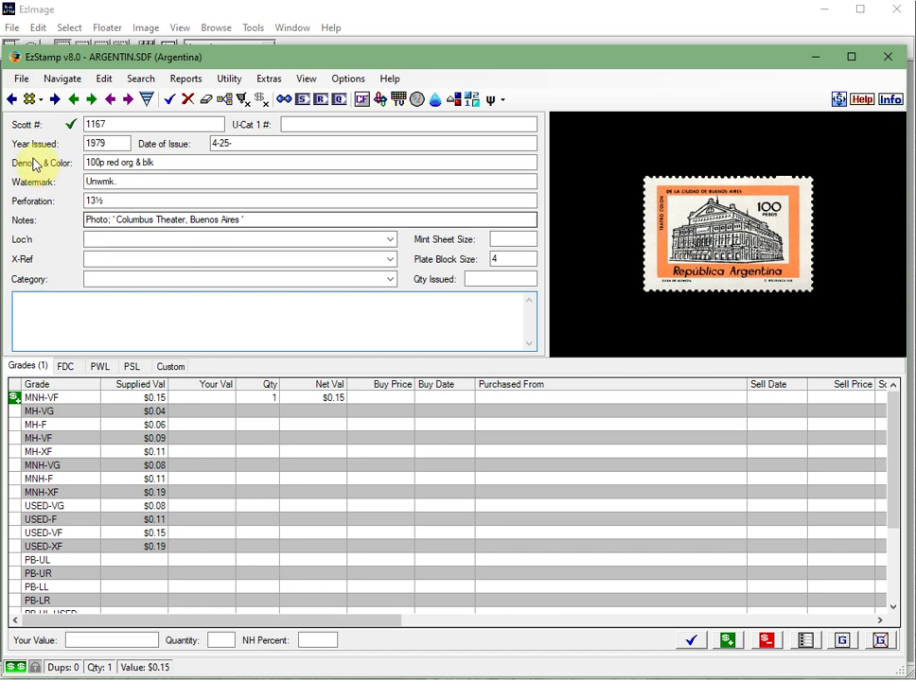
Open the Canada country file and load the goose stamp image with Auto Search Levels, Warp Search and denomination set
click(21, 80)
mouse_move(140, 134)
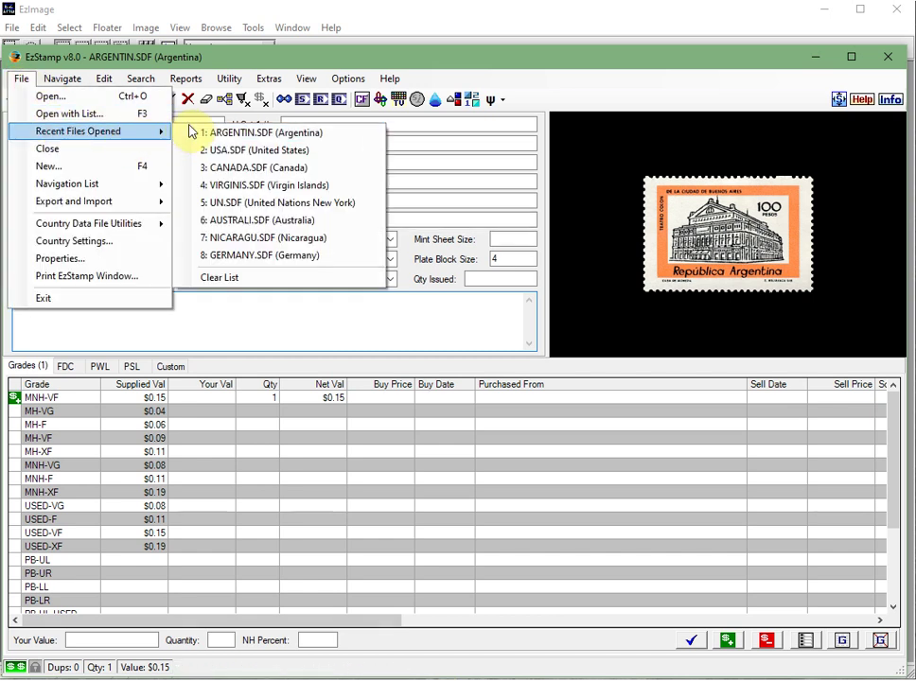
click(225, 167)
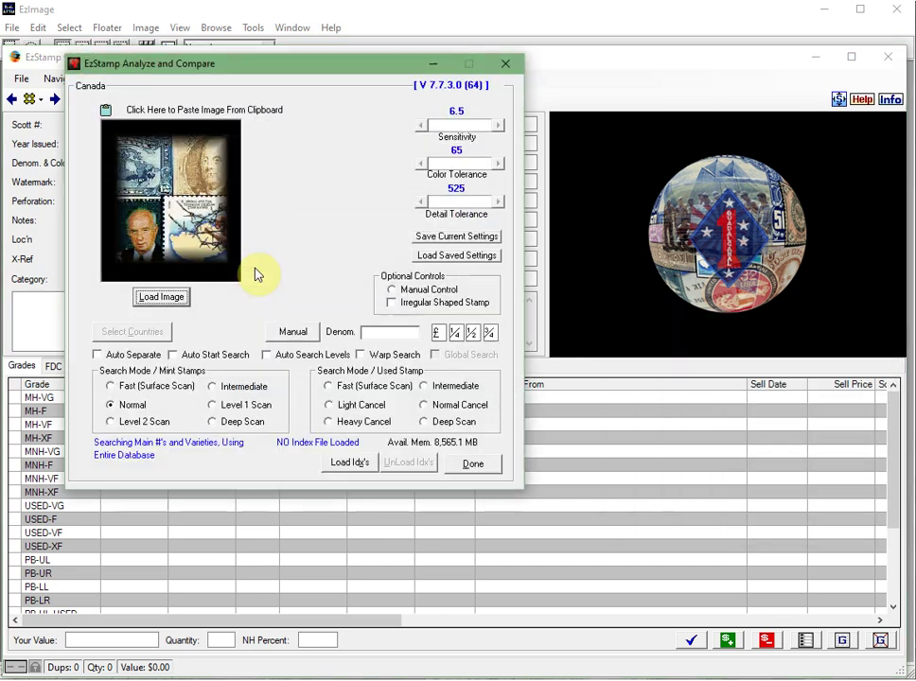
click(185, 111)
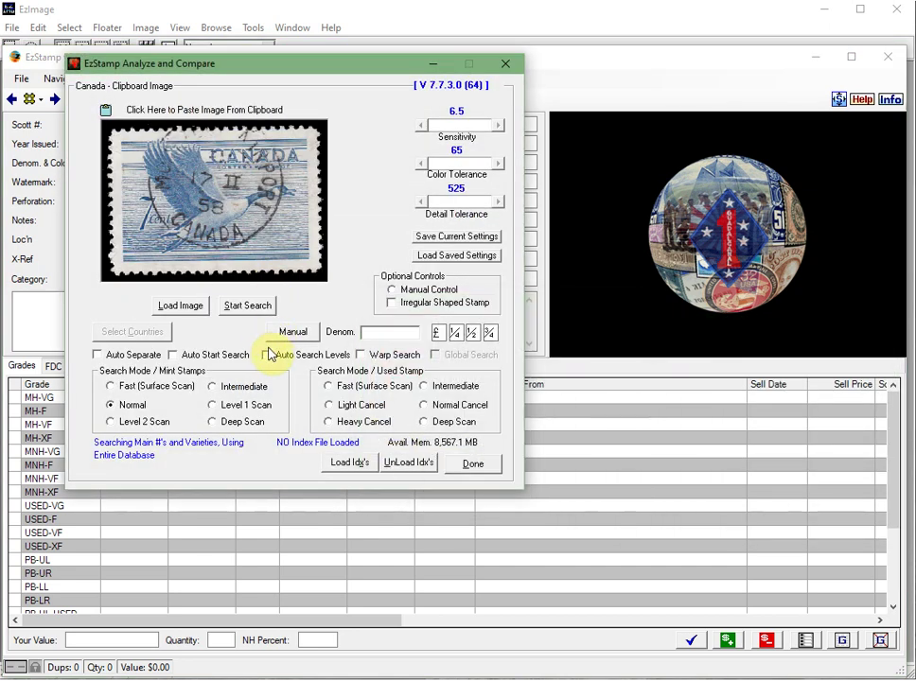
click(267, 355)
click(359, 356)
click(371, 334)
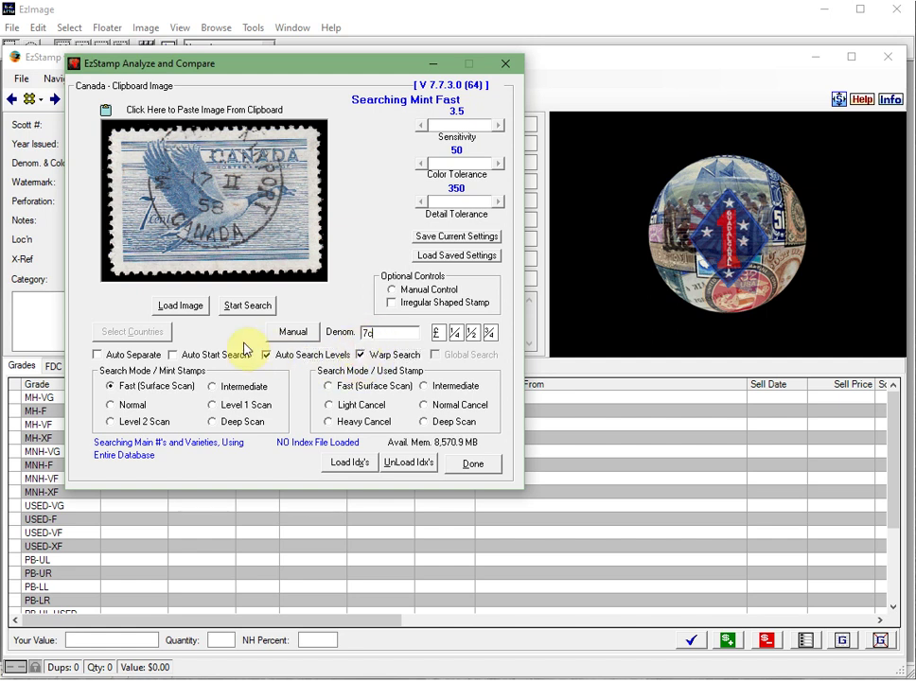
Search for matches, retrying with Used Fast Scan and then Mint Normal search modes
click(239, 307)
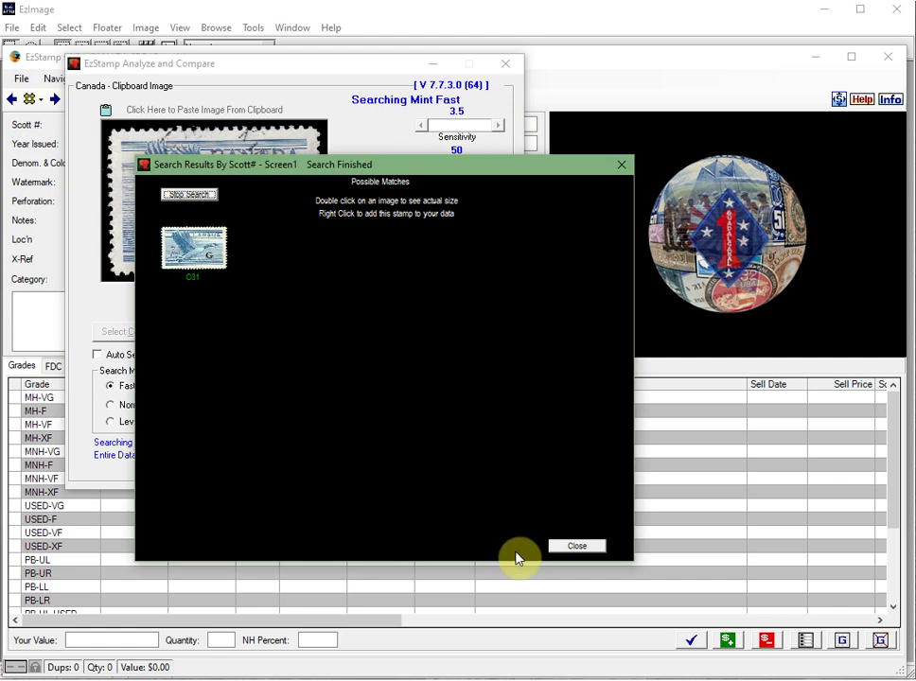
click(580, 548)
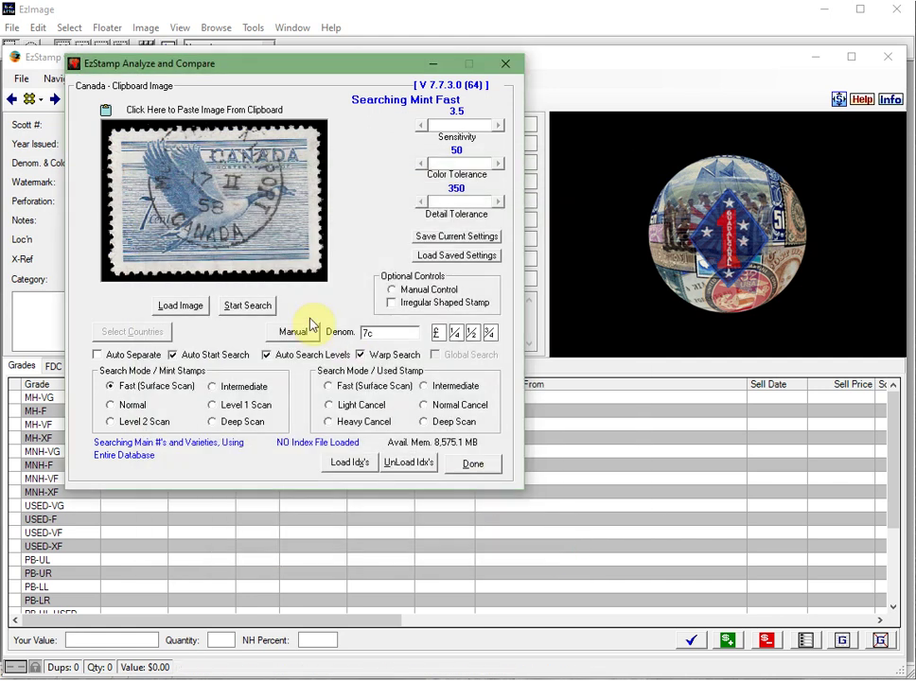
click(330, 387)
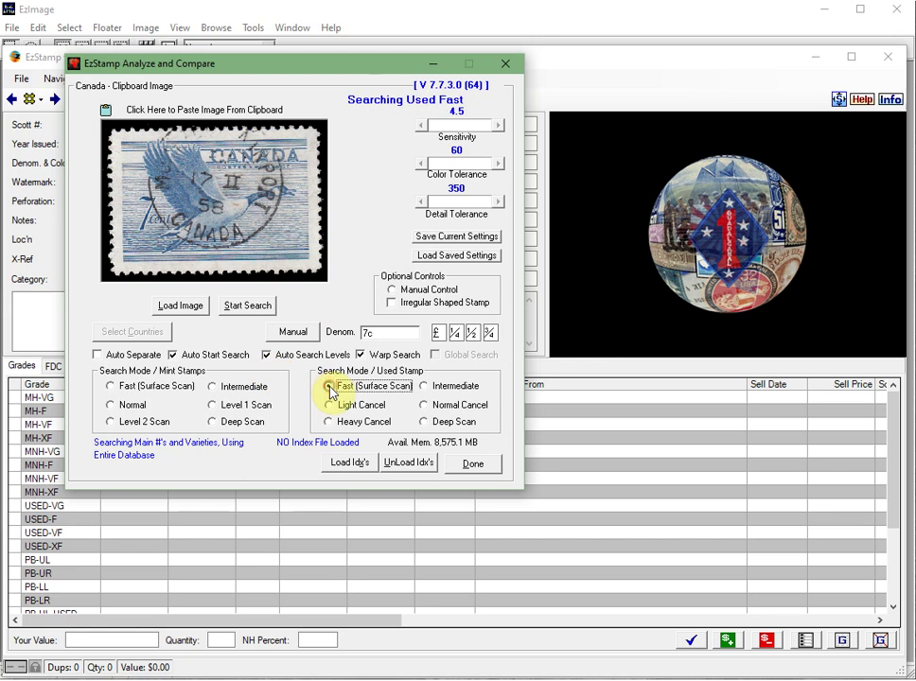
click(248, 305)
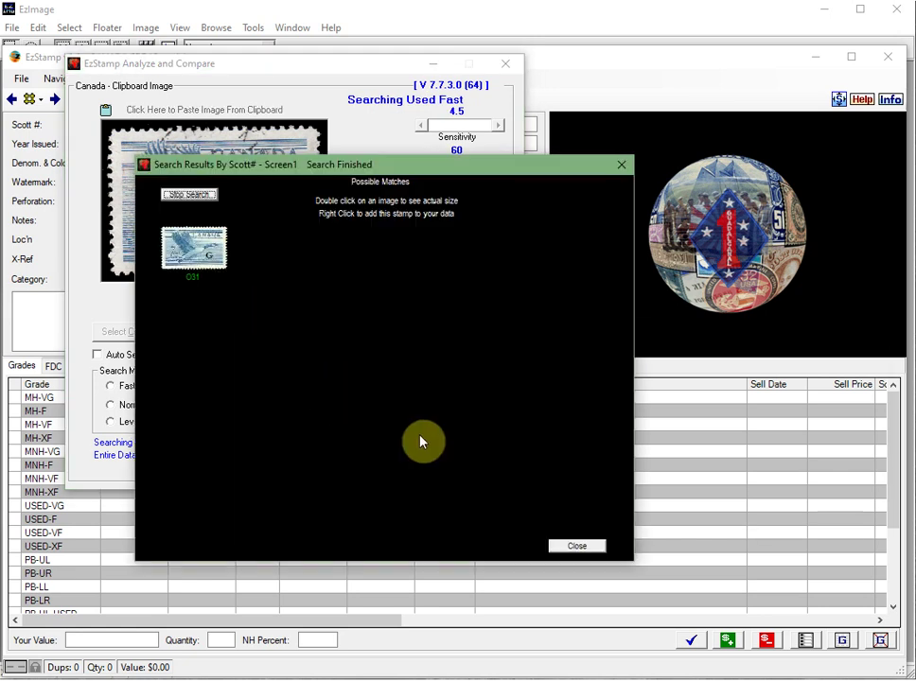
click(581, 546)
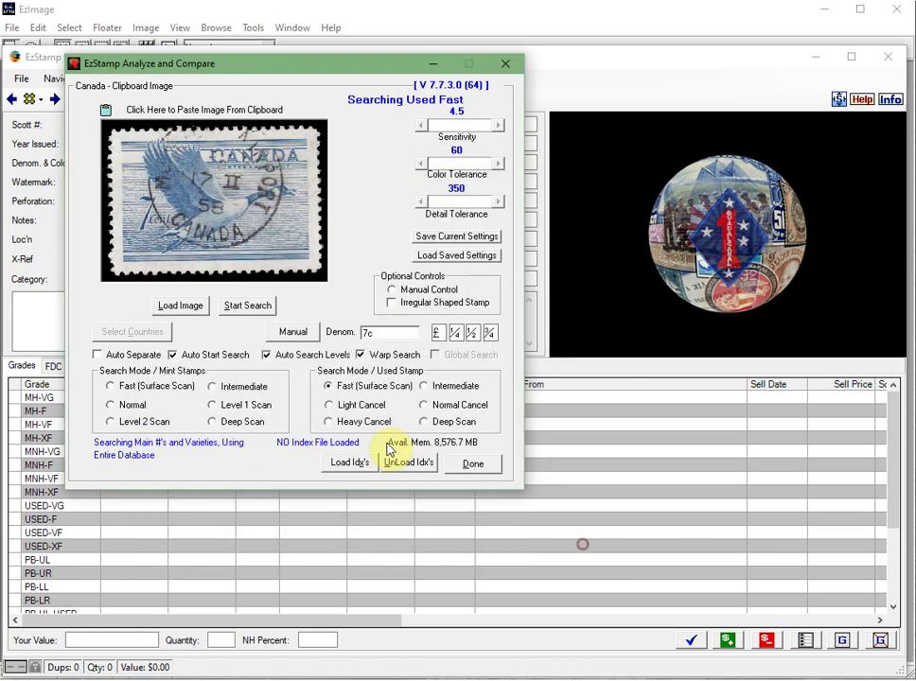
click(130, 406)
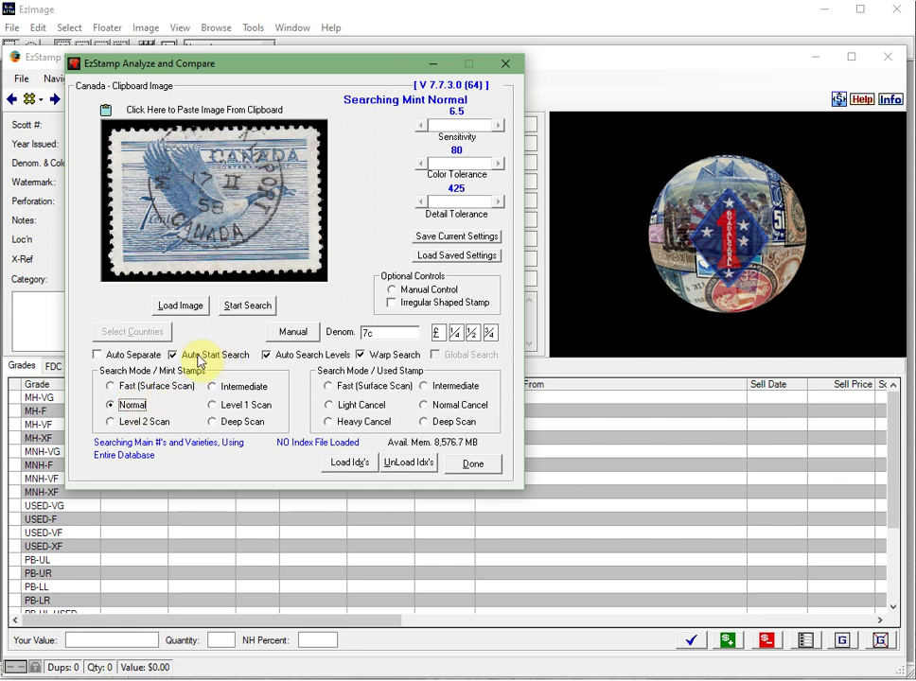
click(243, 304)
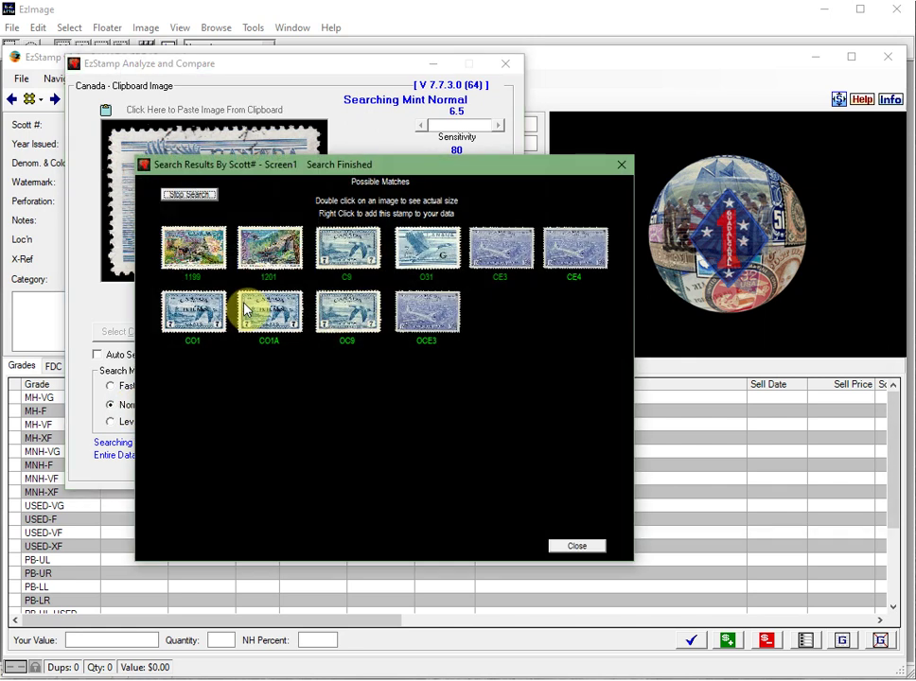
Add the Scott C9 match to the Canada collection data and finish the analysis
drag(378, 166, 561, 209)
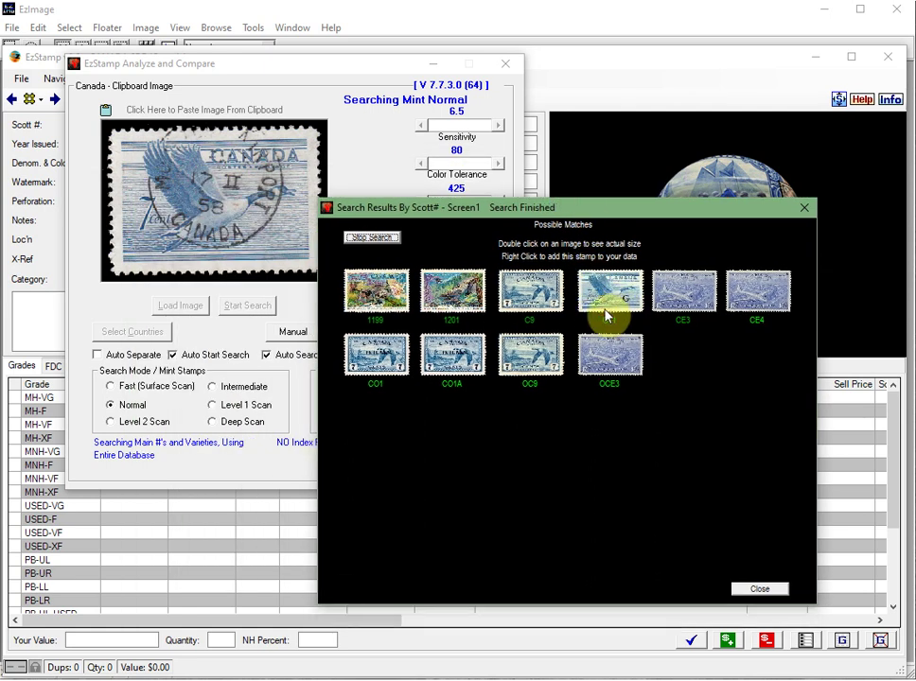
right_click(544, 300)
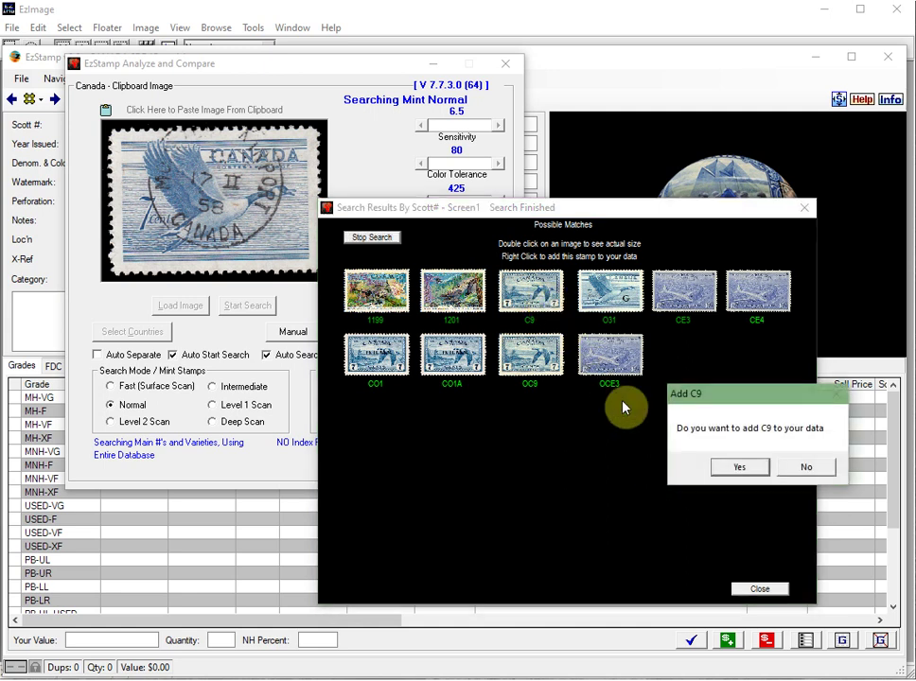
click(740, 468)
click(757, 591)
click(482, 470)
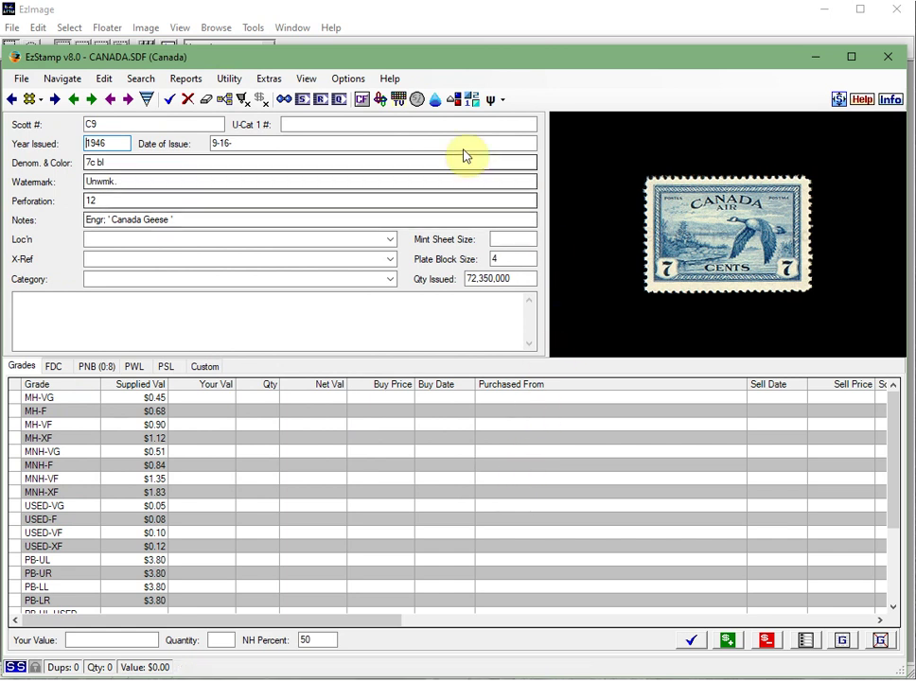
click(419, 16)
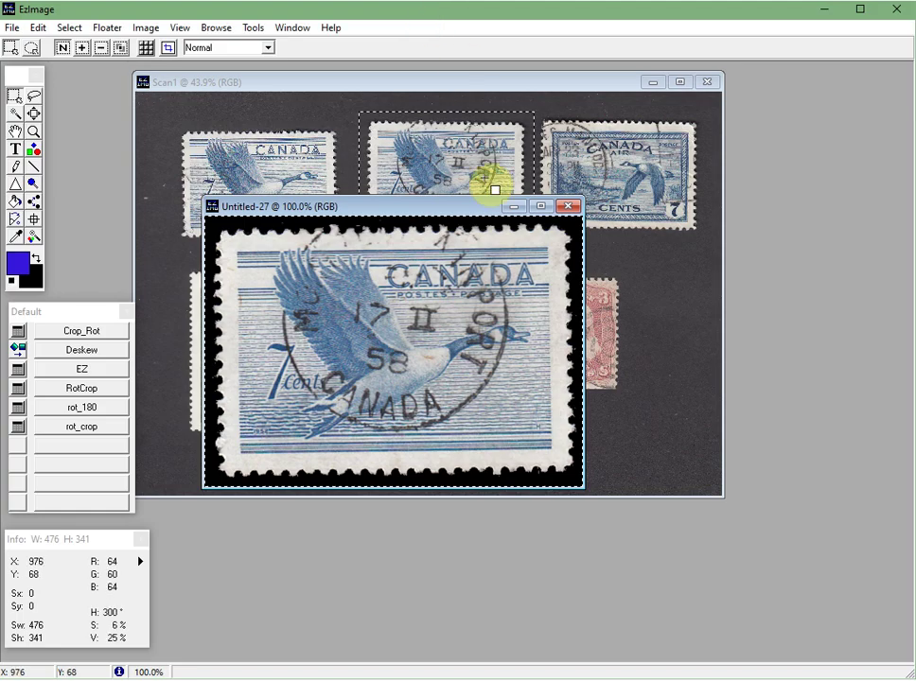
Discard Untitled-27 and crop the Canada Air 7-cent stamp from the scan into a new image
click(568, 210)
click(777, 455)
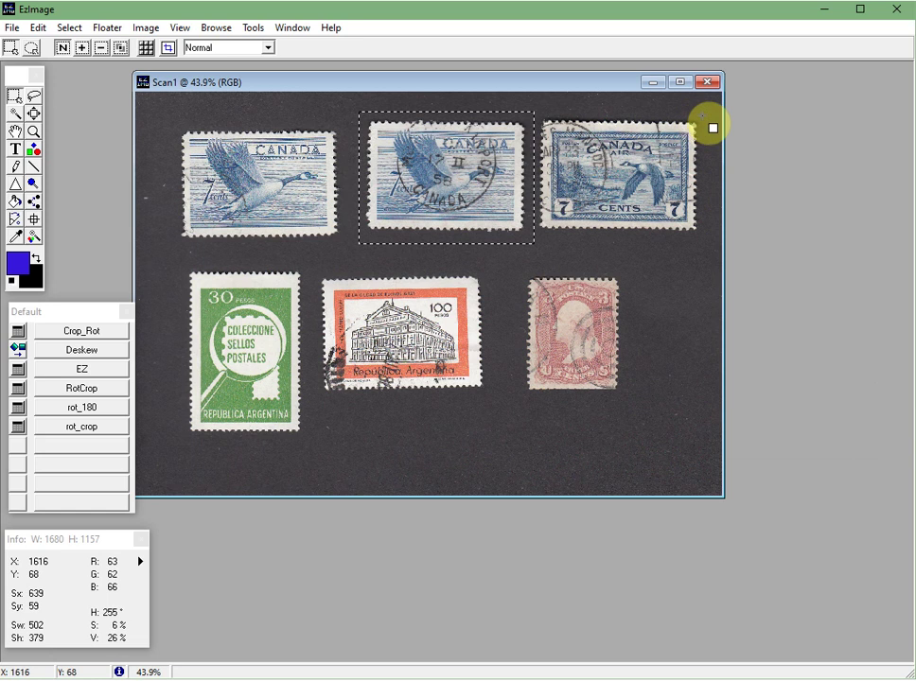
drag(714, 125, 536, 247)
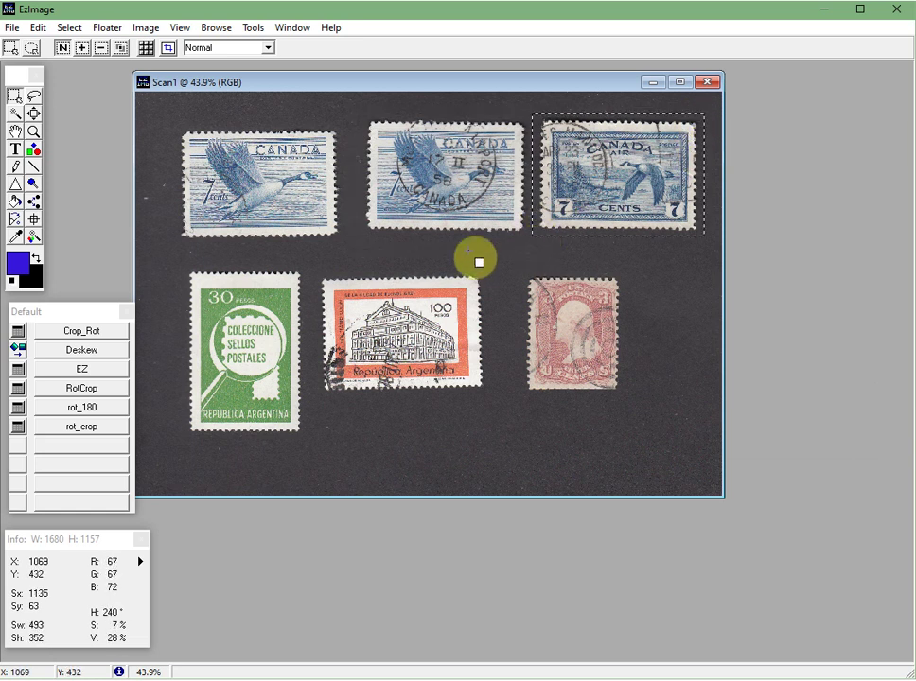
shift+click(167, 48)
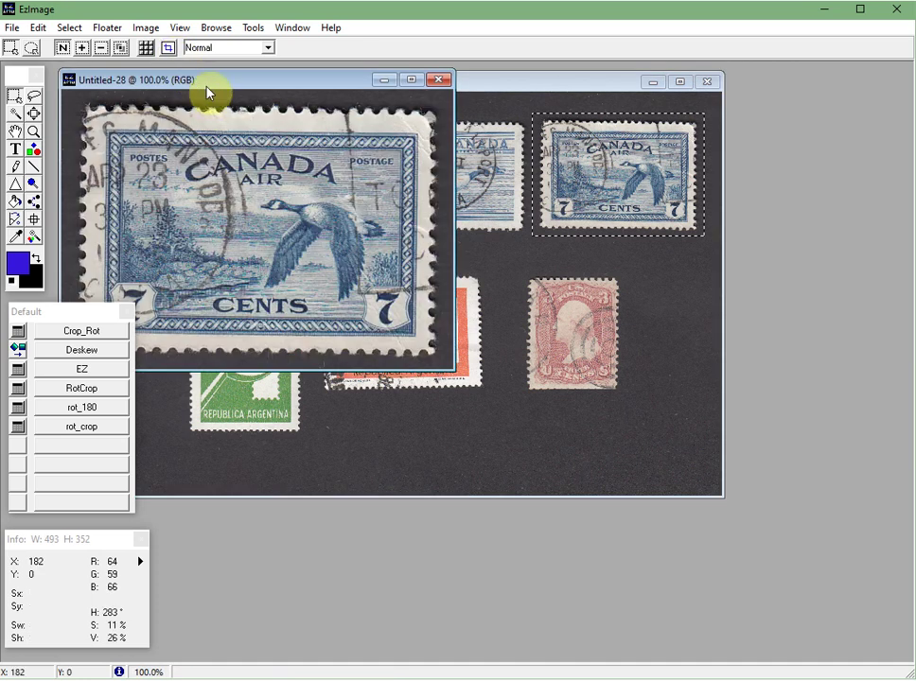
drag(211, 92, 378, 190)
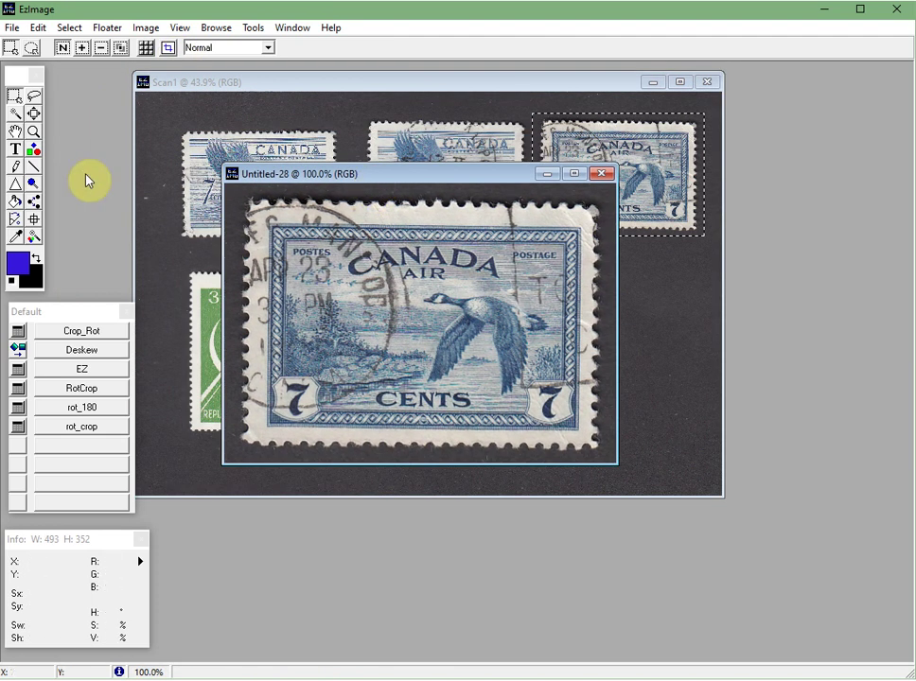
Fill the stamp's background black and trim the image to 469 × 337
click(15, 113)
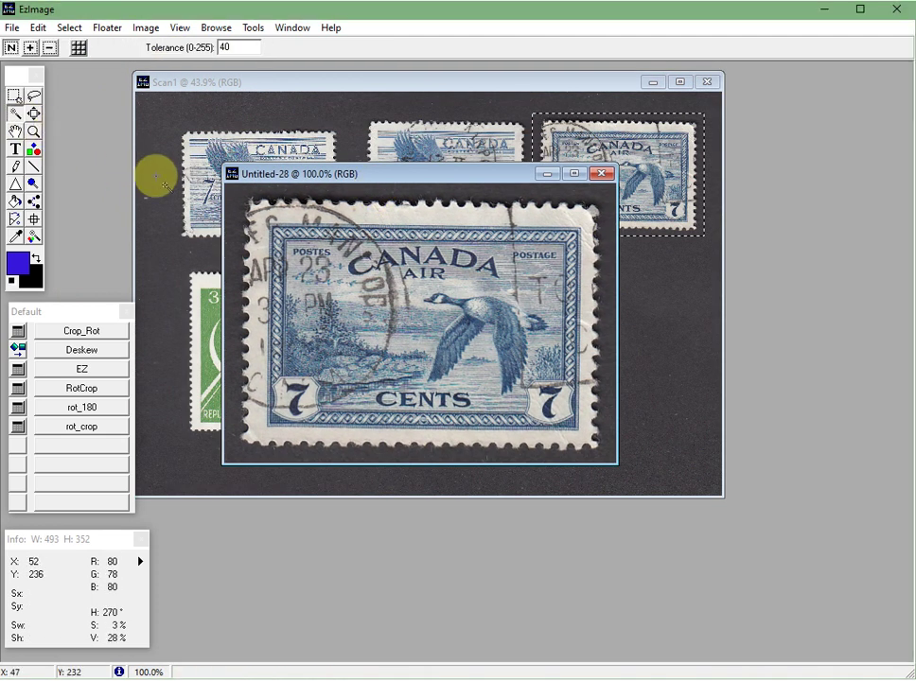
click(236, 195)
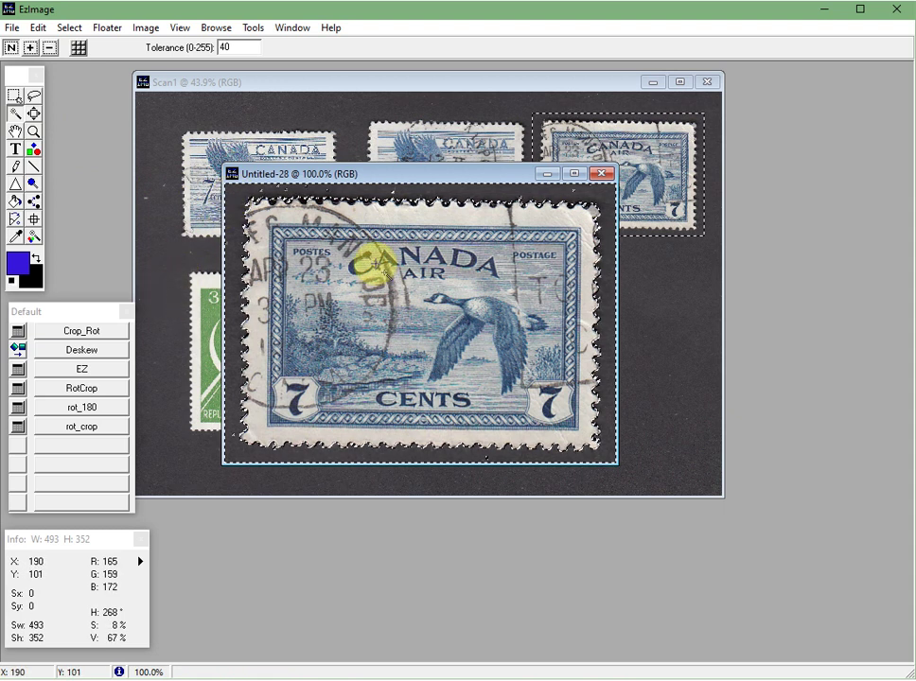
key(Delete)
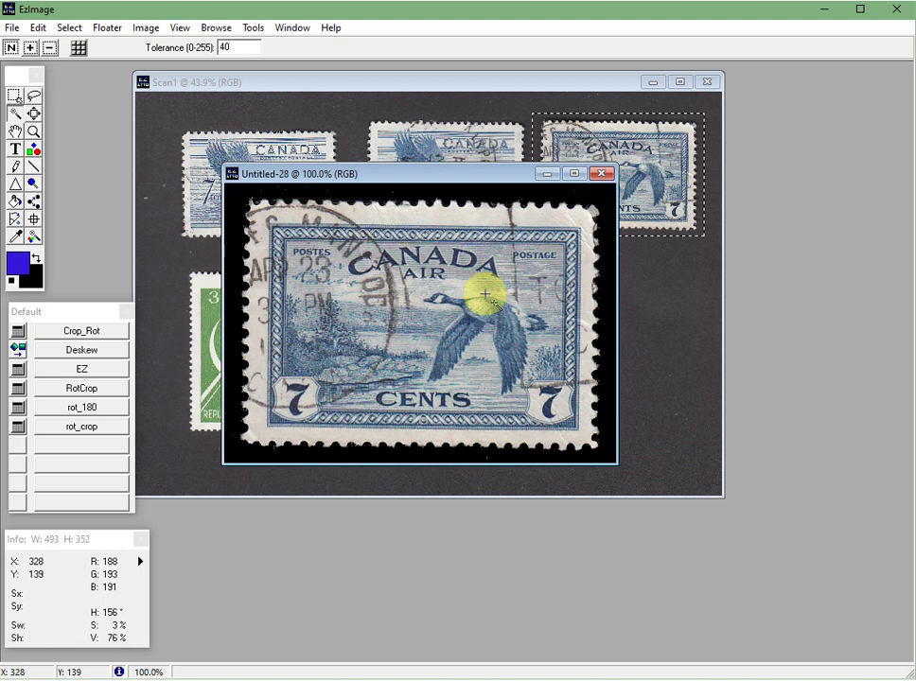
click(15, 97)
drag(243, 202, 616, 470)
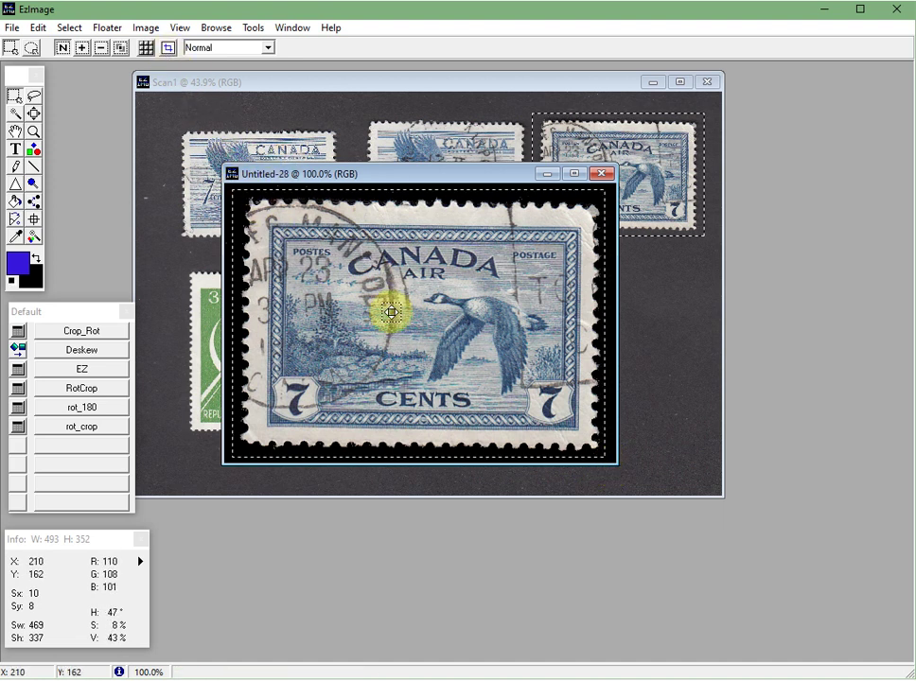
click(168, 48)
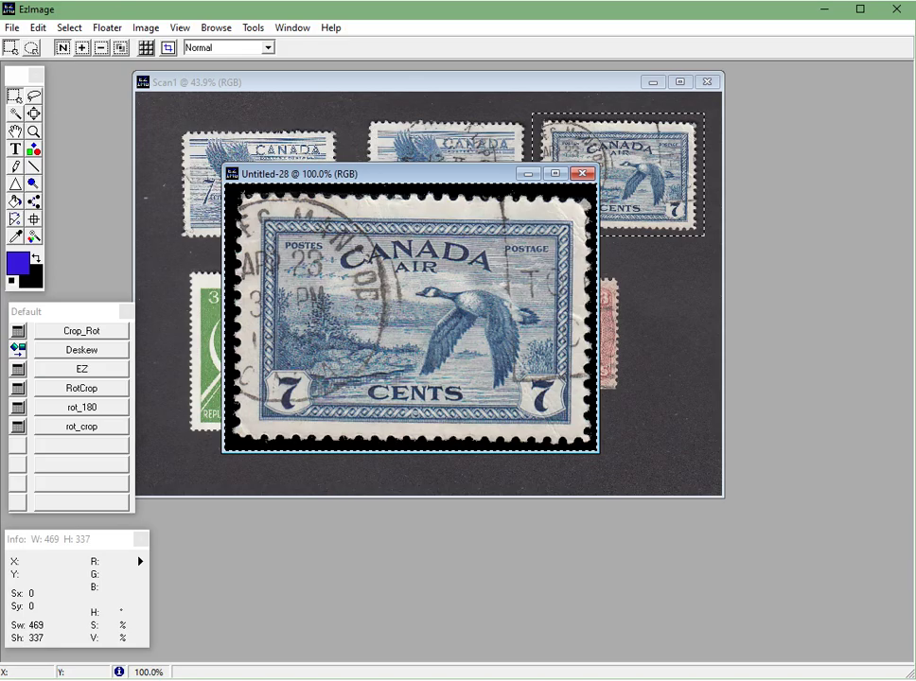
key(alt+Tab)
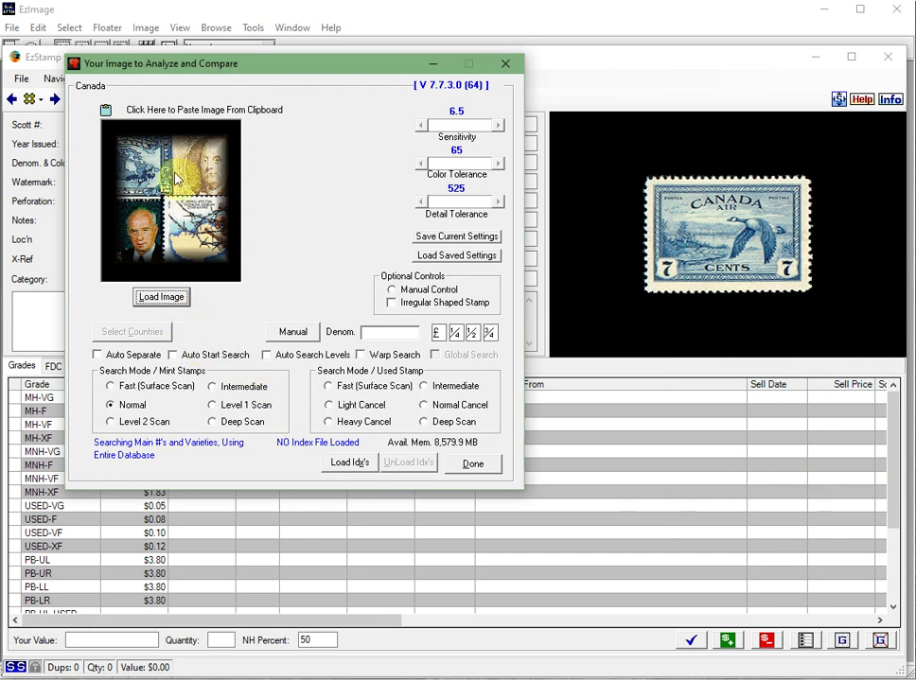
Search with the cropped stamp image, with Auto Start, Auto Search Levels and Warp Search enabled
click(137, 111)
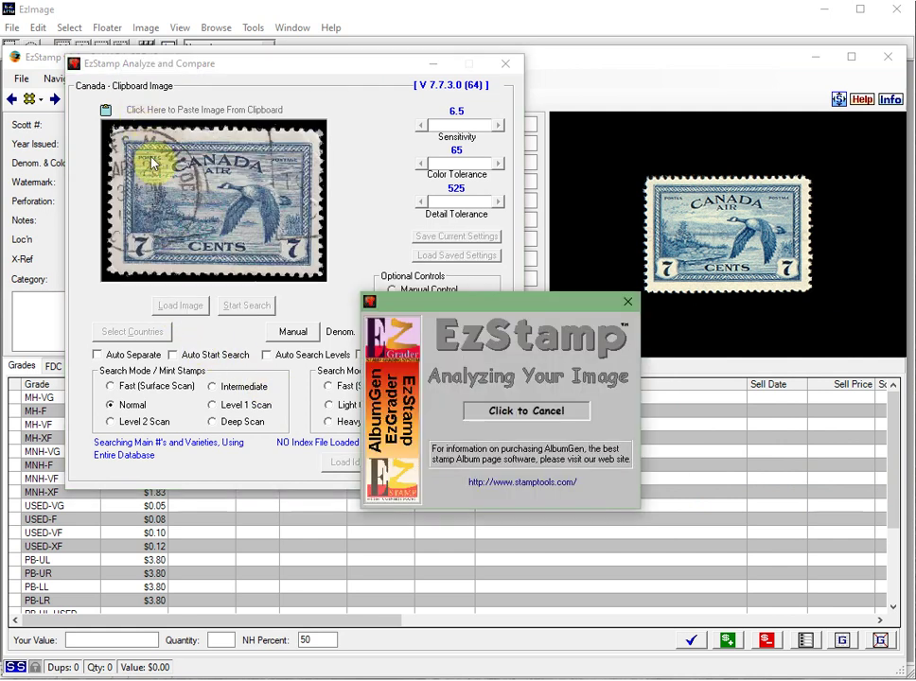
click(171, 354)
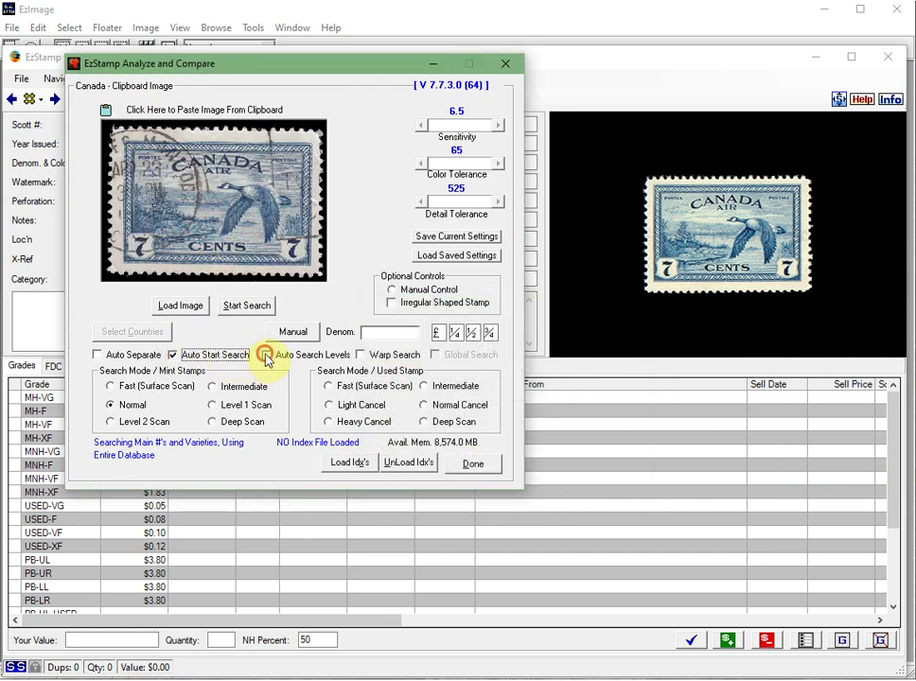
click(266, 355)
click(374, 355)
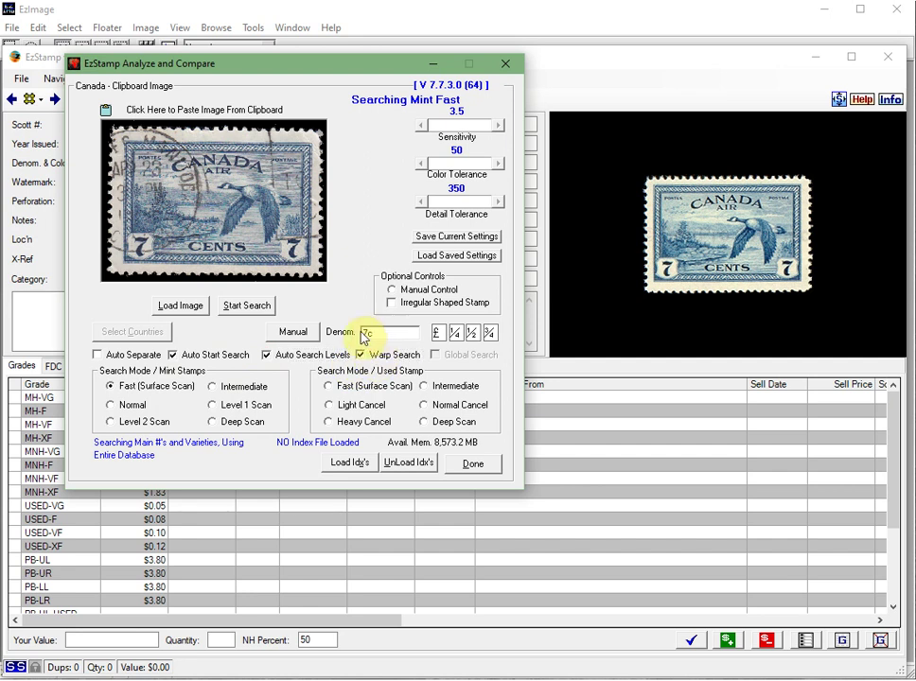
click(256, 309)
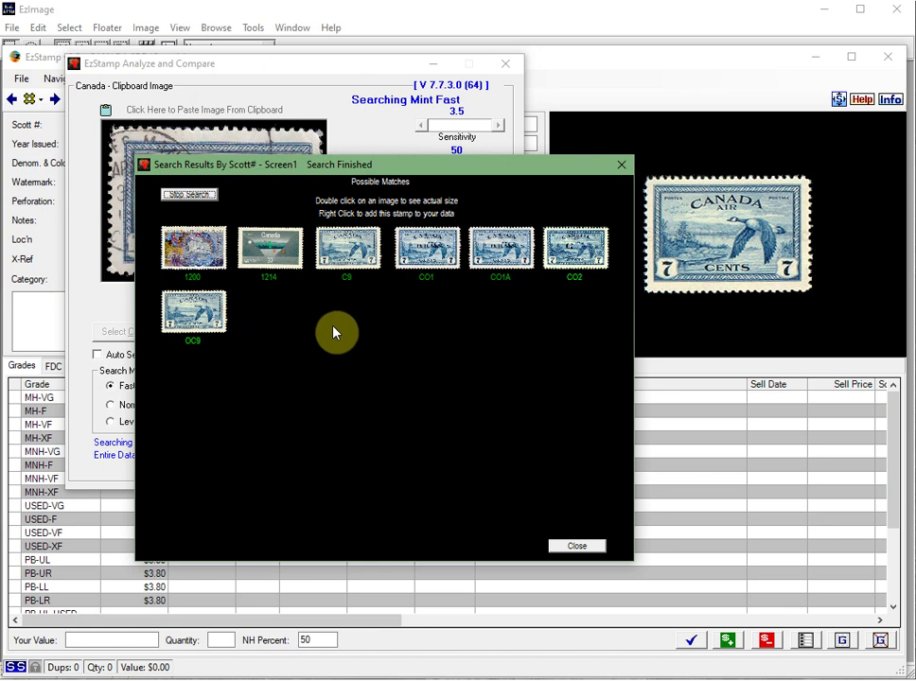
Add the C9 match to the collection data and return to the C9 record
right_click(359, 247)
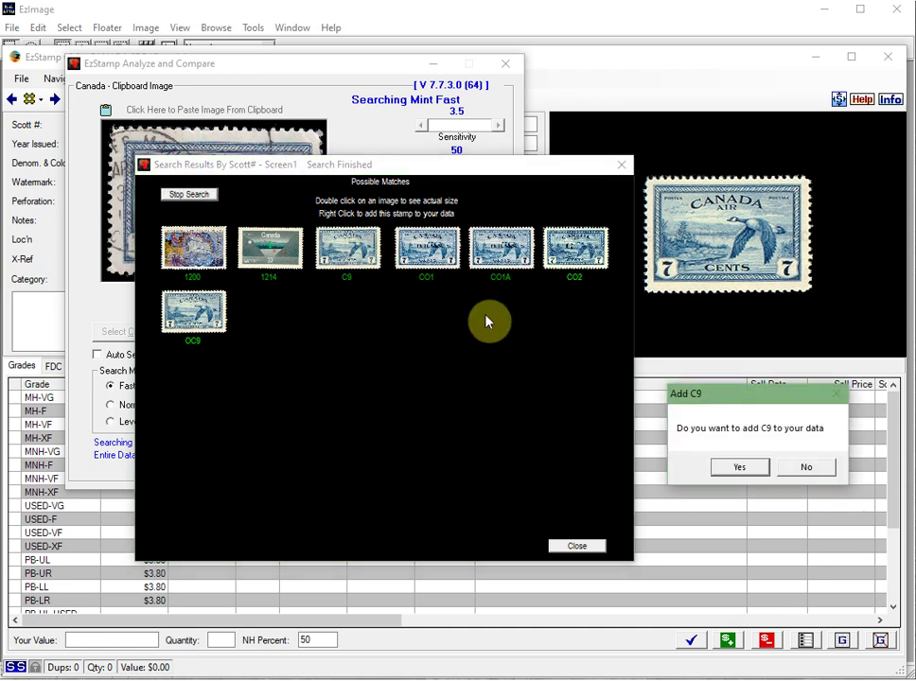
click(733, 469)
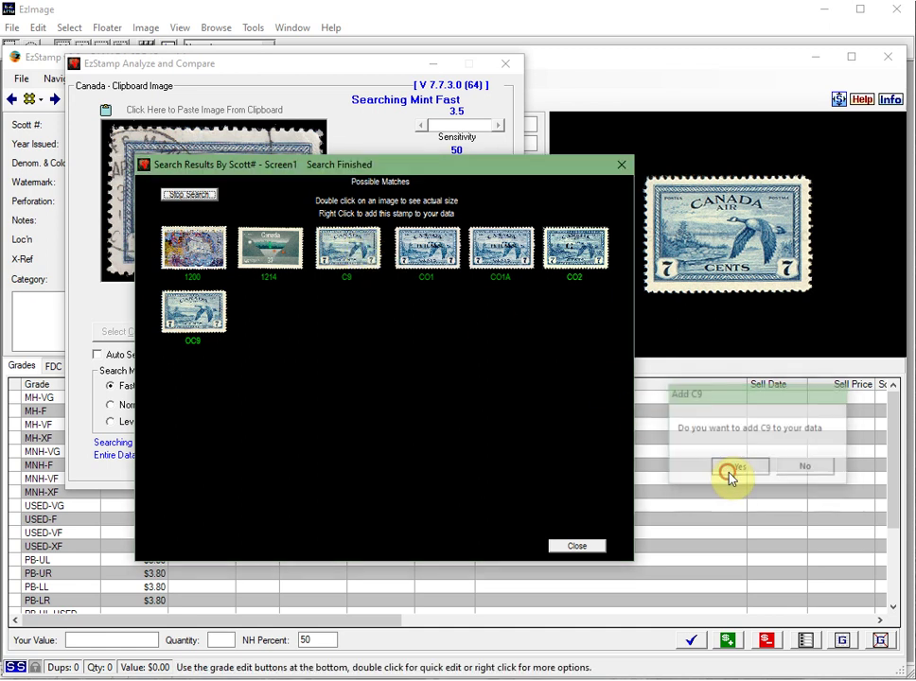
click(583, 547)
click(486, 471)
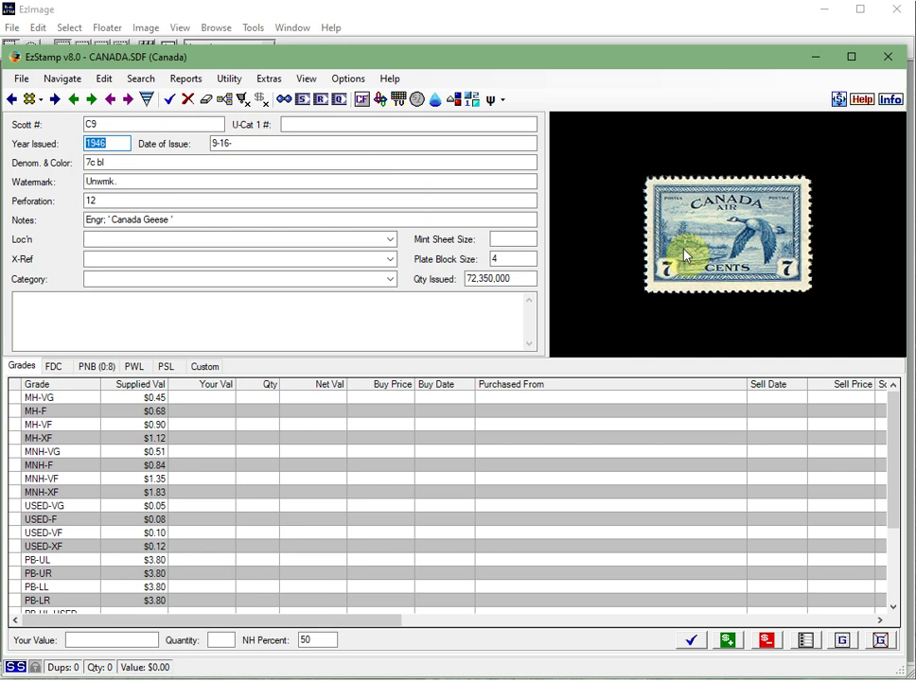
Link the new goose scan to C9 as My_C9 and record one USED-VF copy at $0.10
double_click(728, 225)
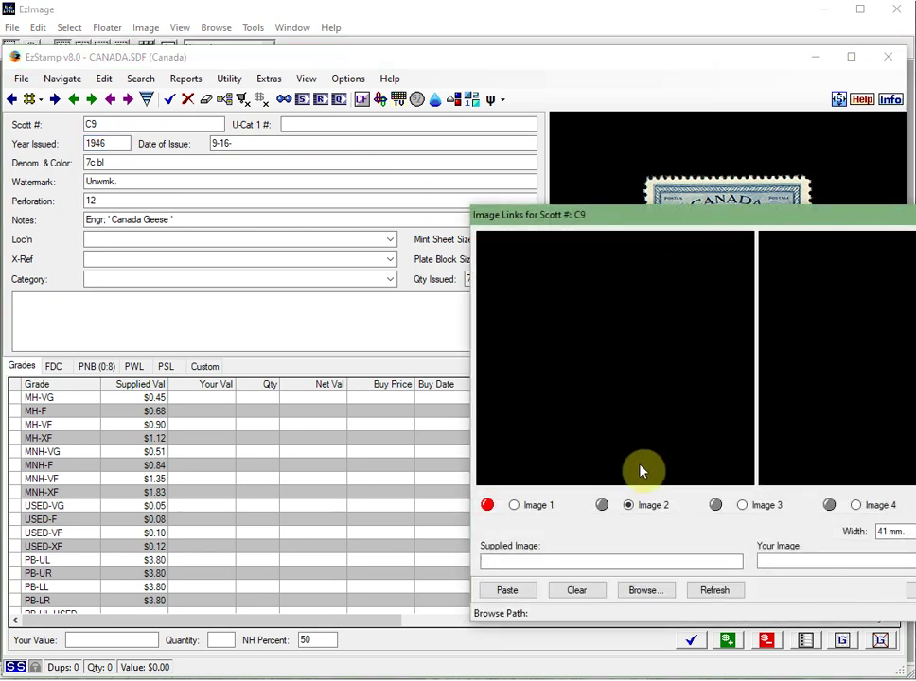
drag(669, 217, 362, 176)
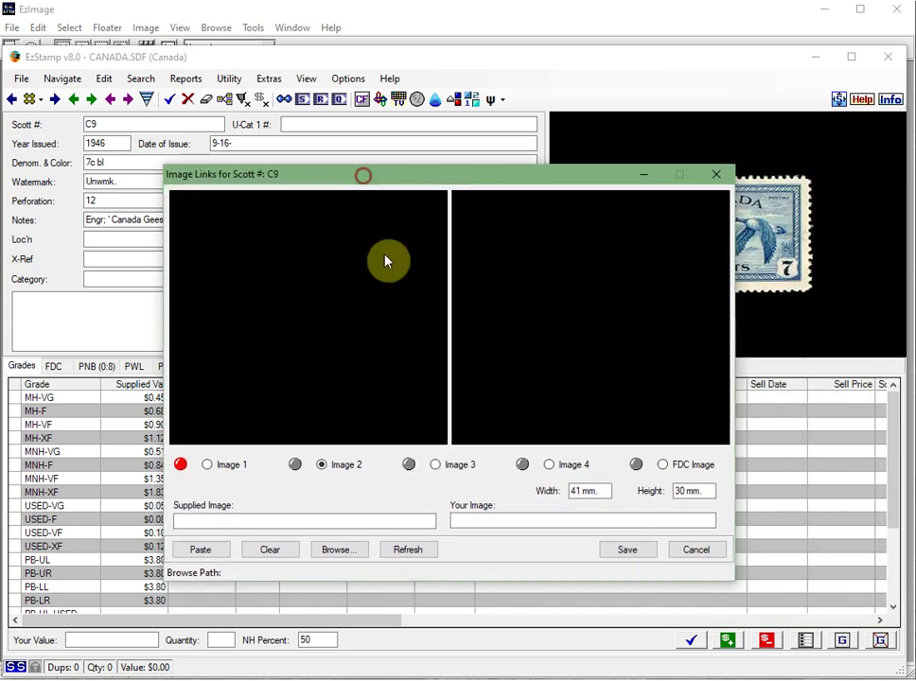
click(201, 549)
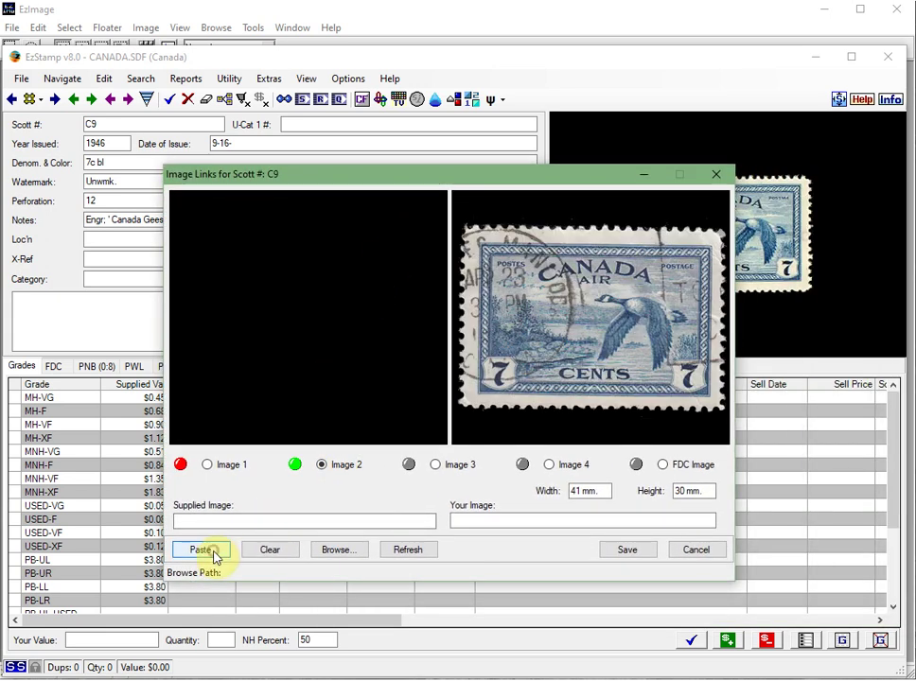
click(489, 522)
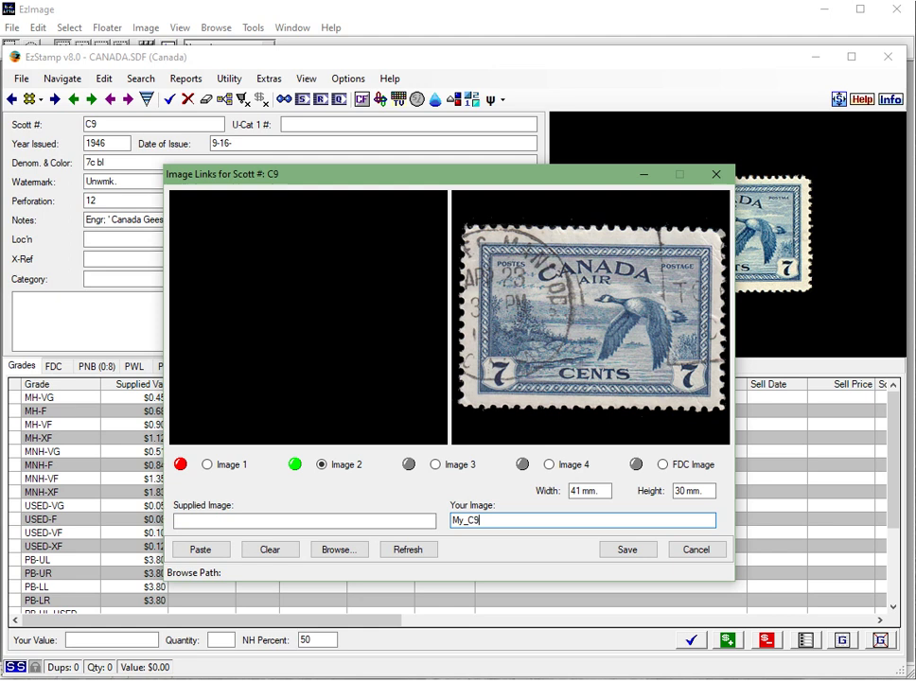
click(640, 549)
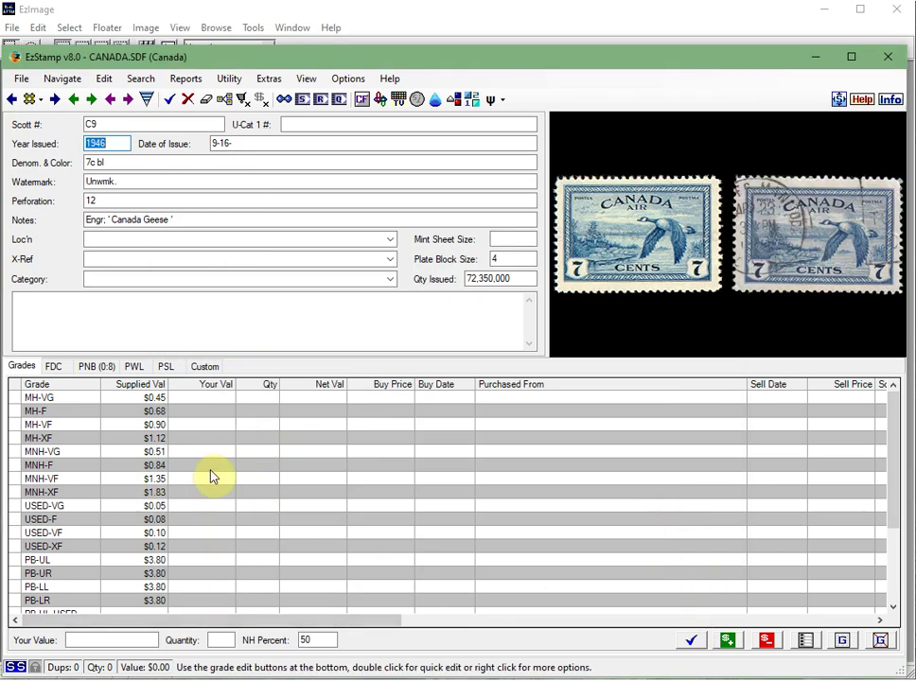
click(80, 534)
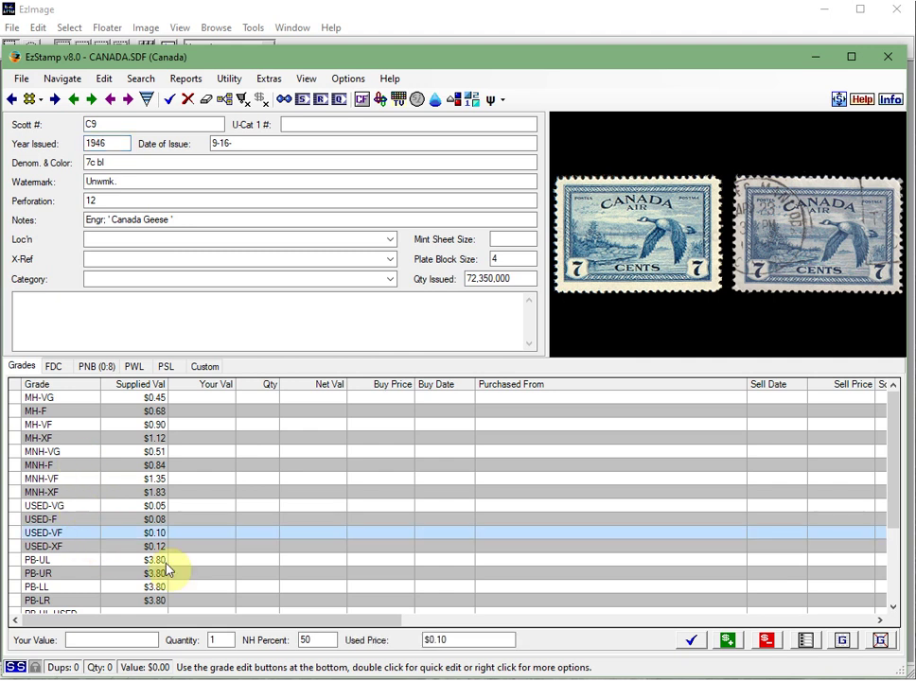
click(690, 643)
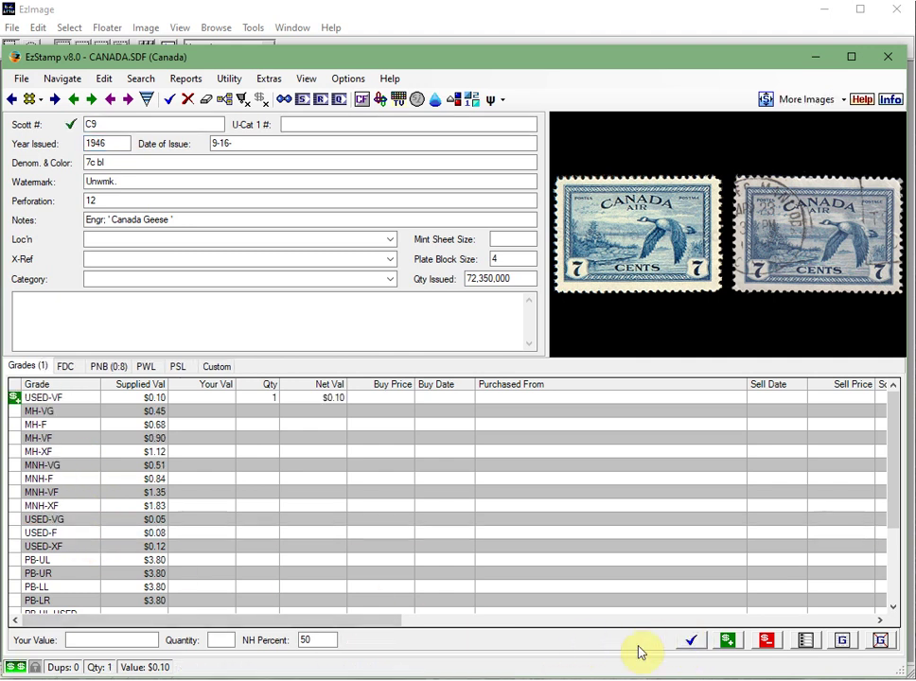
Discard Untitled-28 and crop the top-right Canada Air stamp into a new 485 × 366 image
click(467, 13)
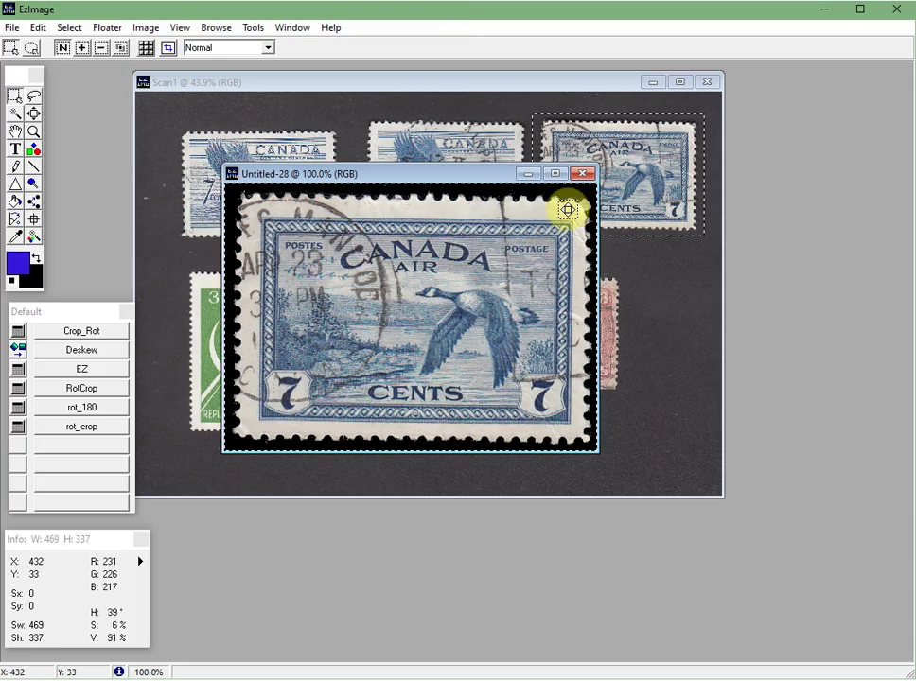
click(582, 174)
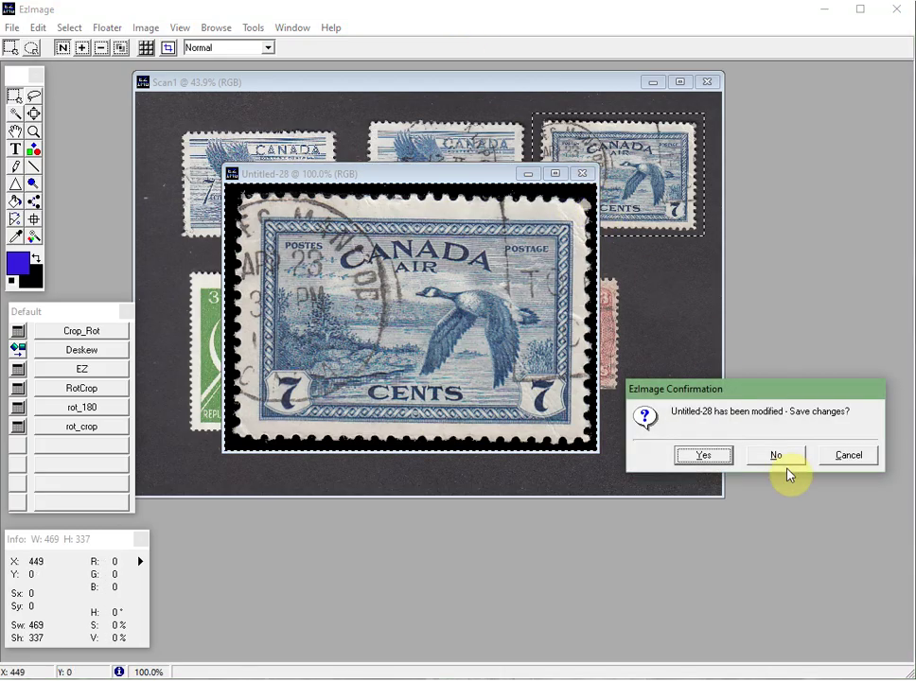
click(763, 458)
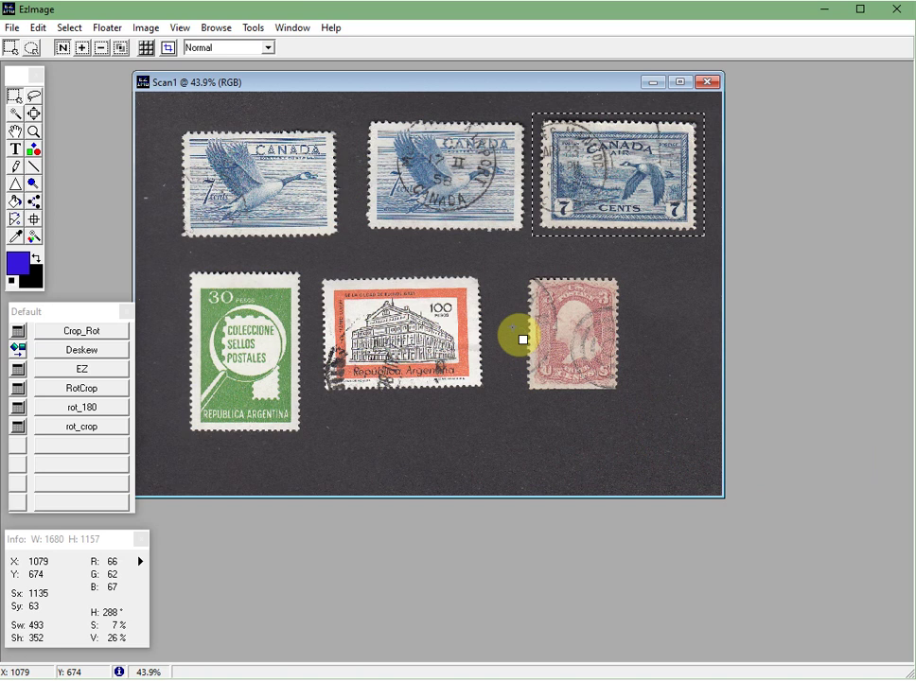
click(601, 264)
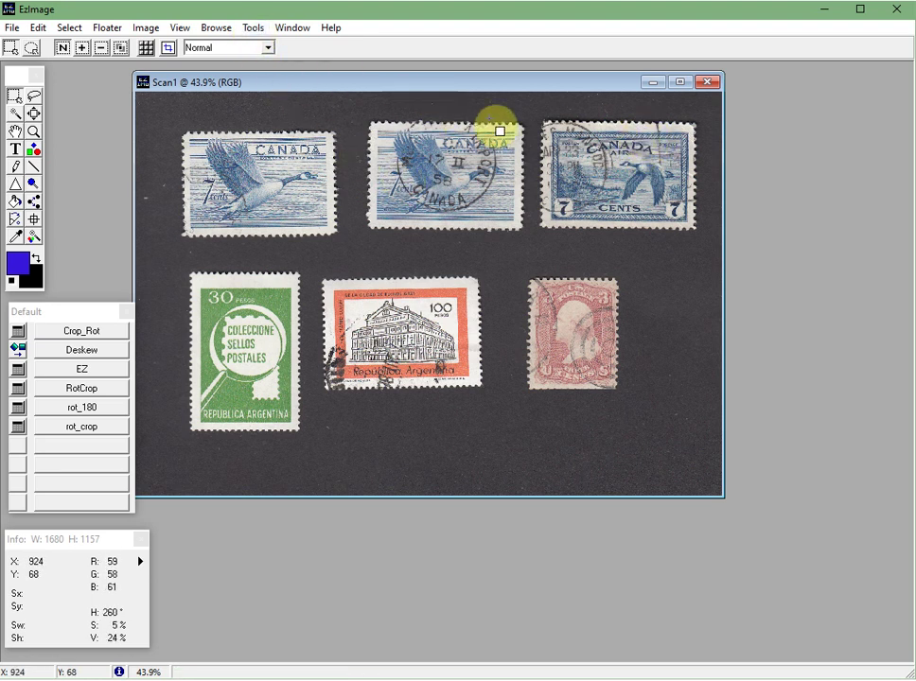
drag(535, 111, 704, 238)
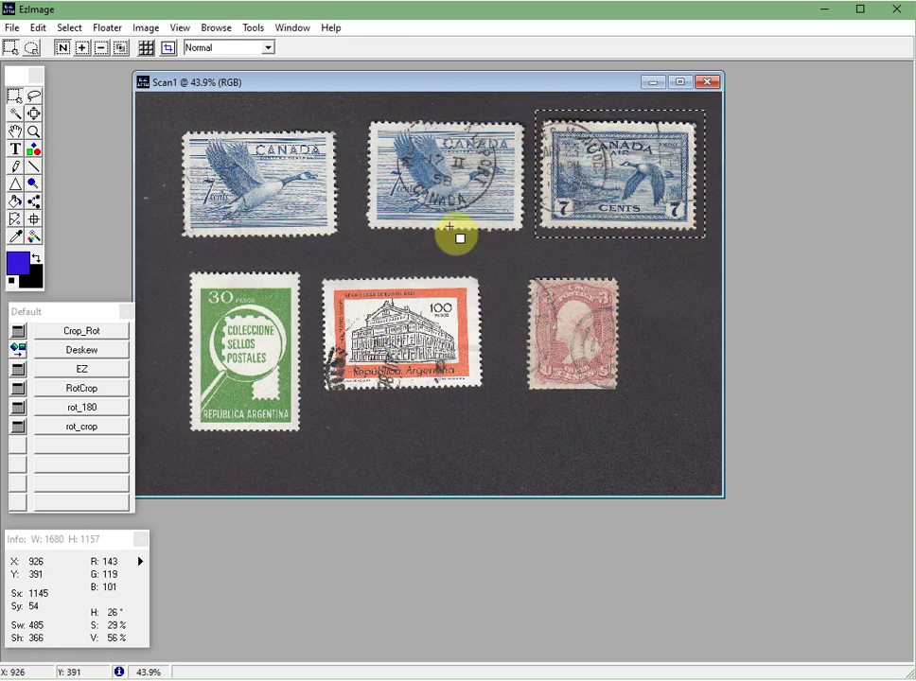
shift+click(169, 48)
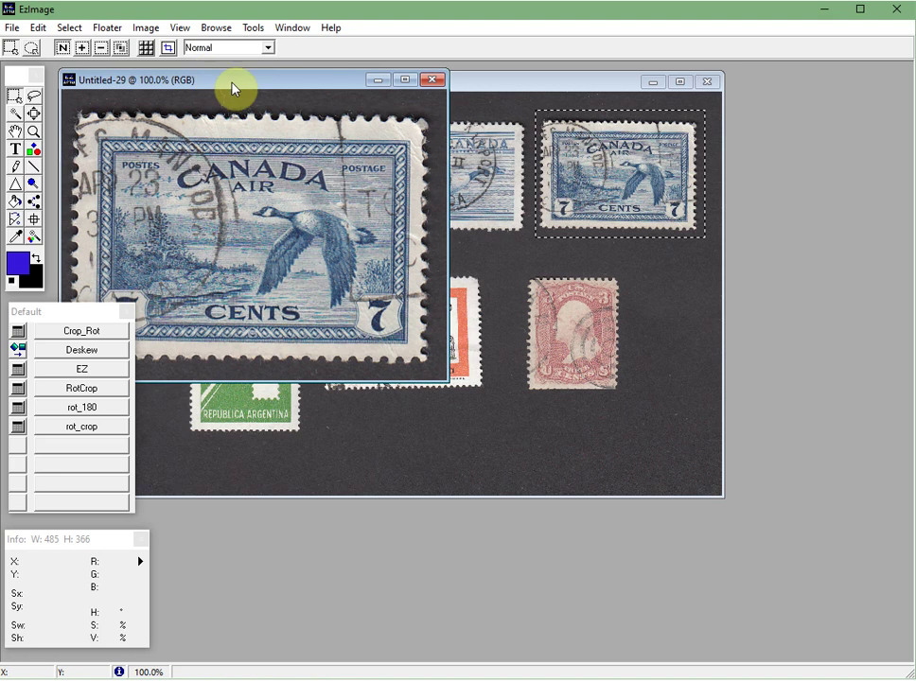
drag(232, 86, 442, 137)
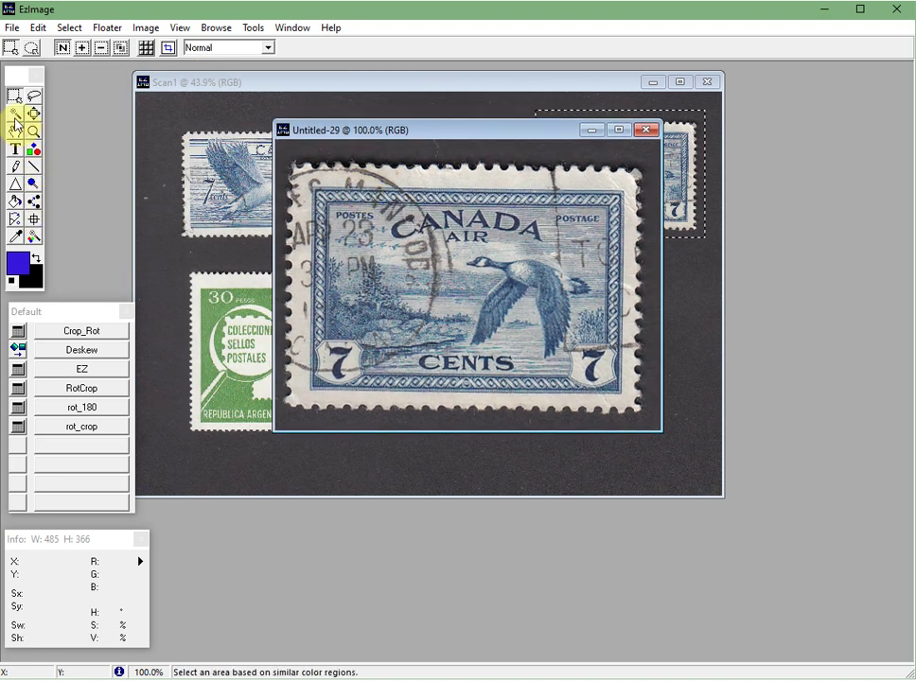
Fill the stamp's background solid black with the Magic Wand and select the whole image
click(15, 114)
click(293, 149)
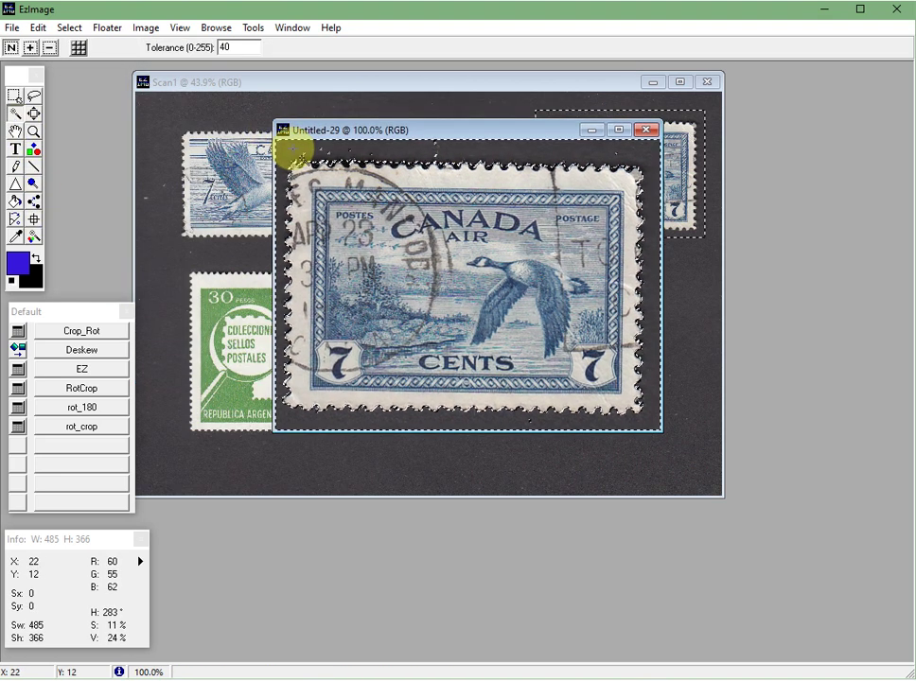
key(Delete)
key(ctrl+d)
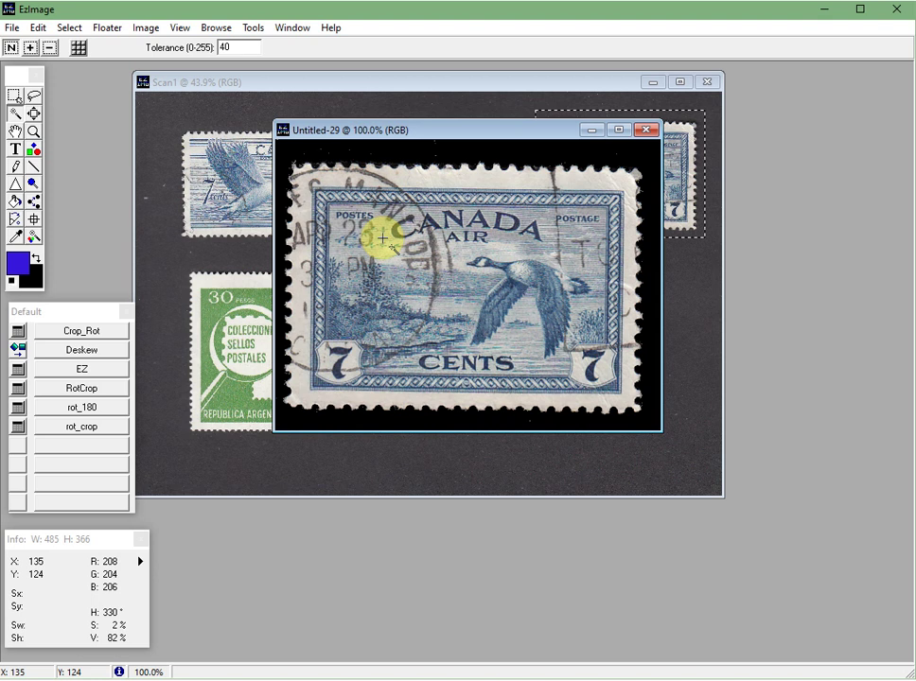
key(ctrl+a)
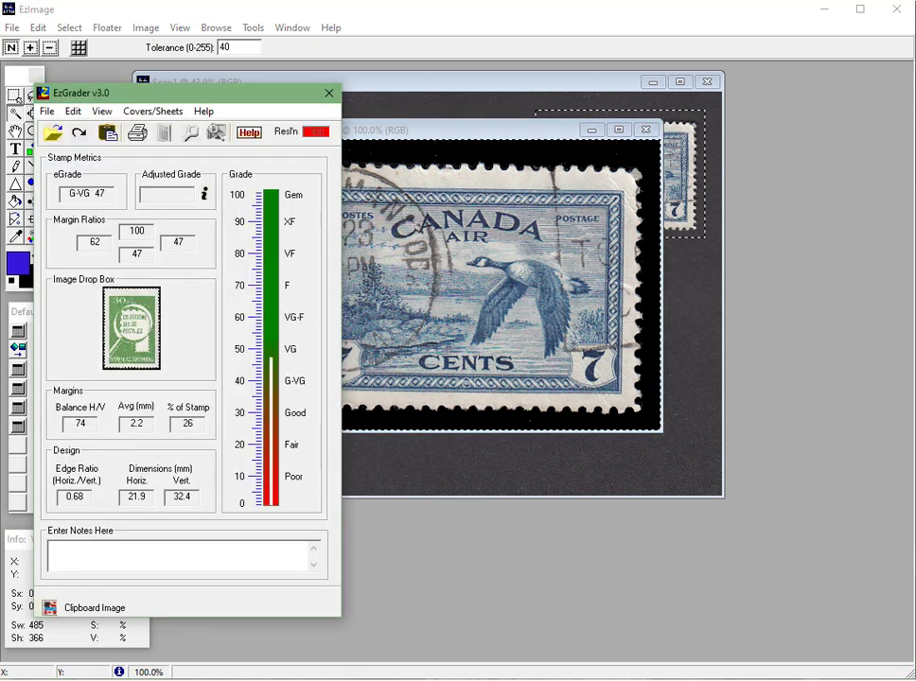
Grade the stamp image in EzGrader as F-VF 78, then close Untitled-29 without saving
click(108, 132)
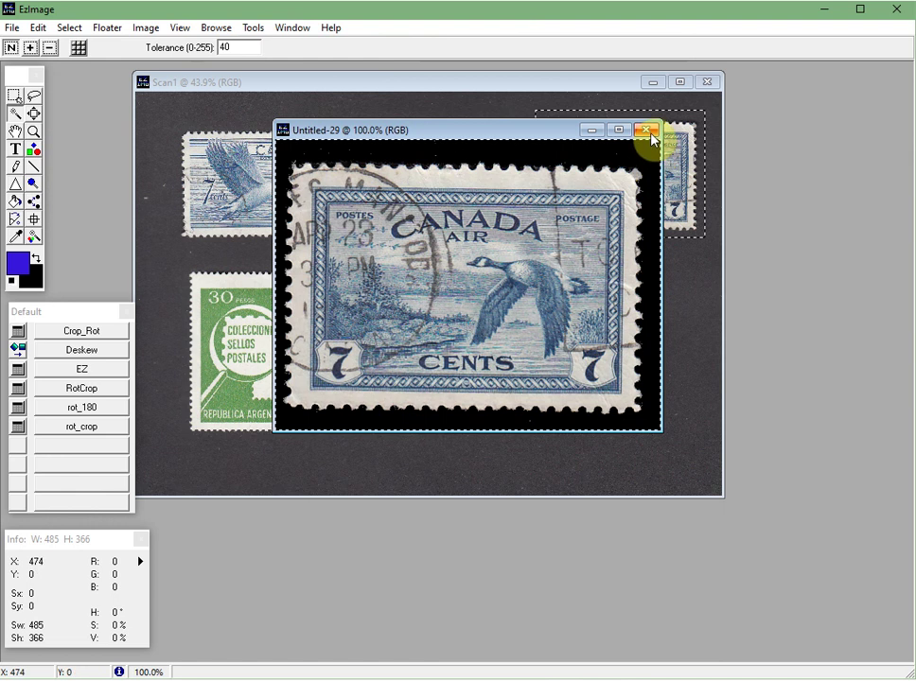
click(646, 131)
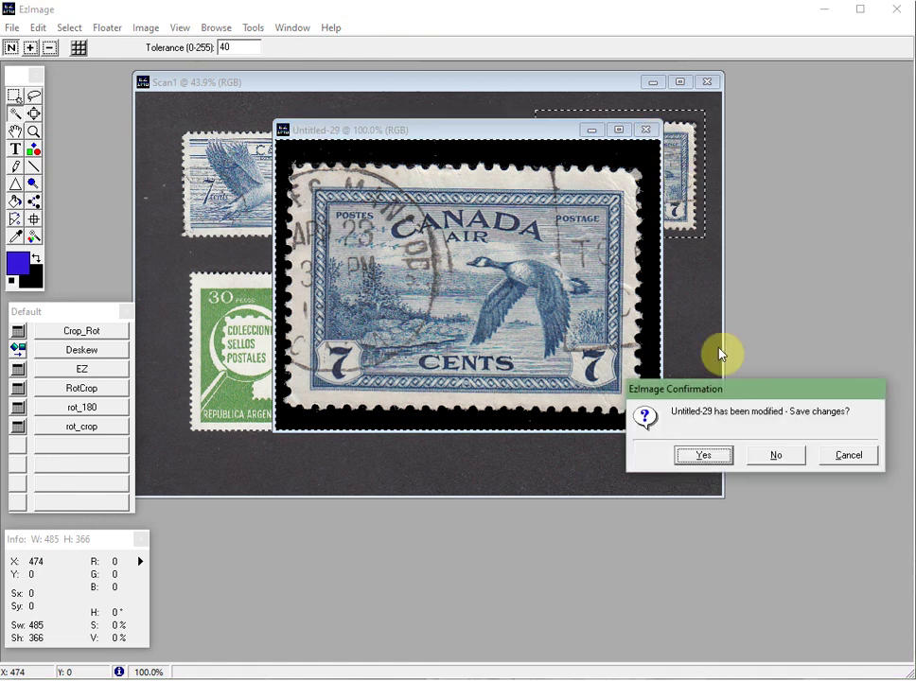
click(776, 457)
Clear the selection and run Automatic separation, splitting the scan into six black-bordered stamp images
click(685, 381)
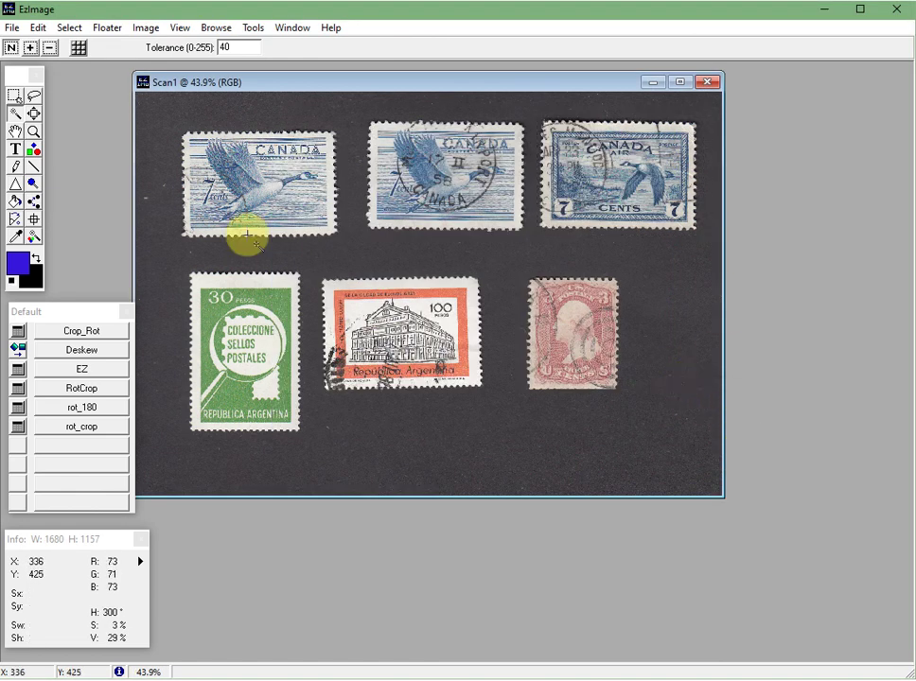
click(14, 96)
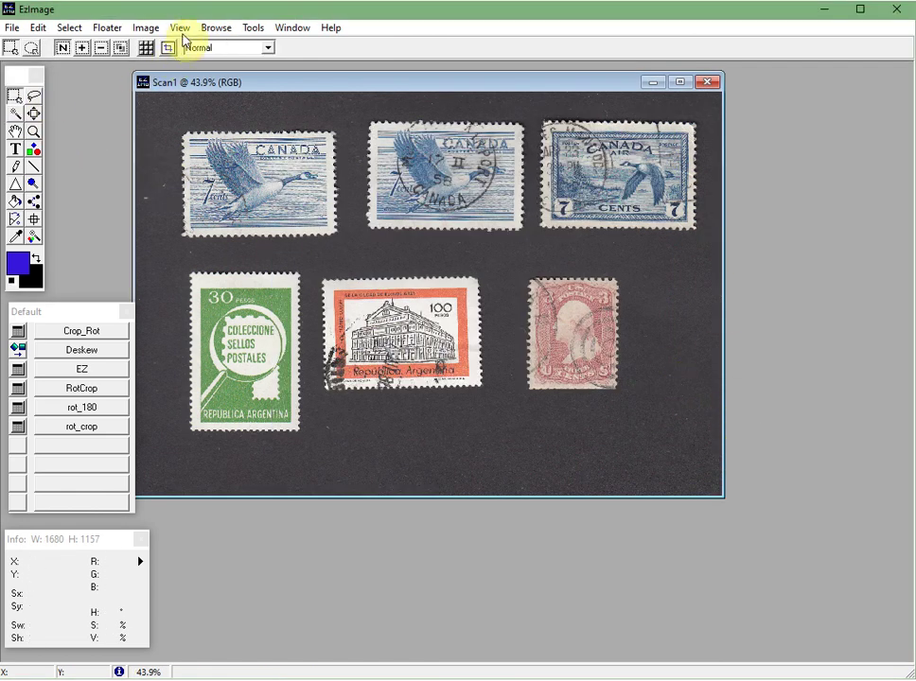
click(251, 29)
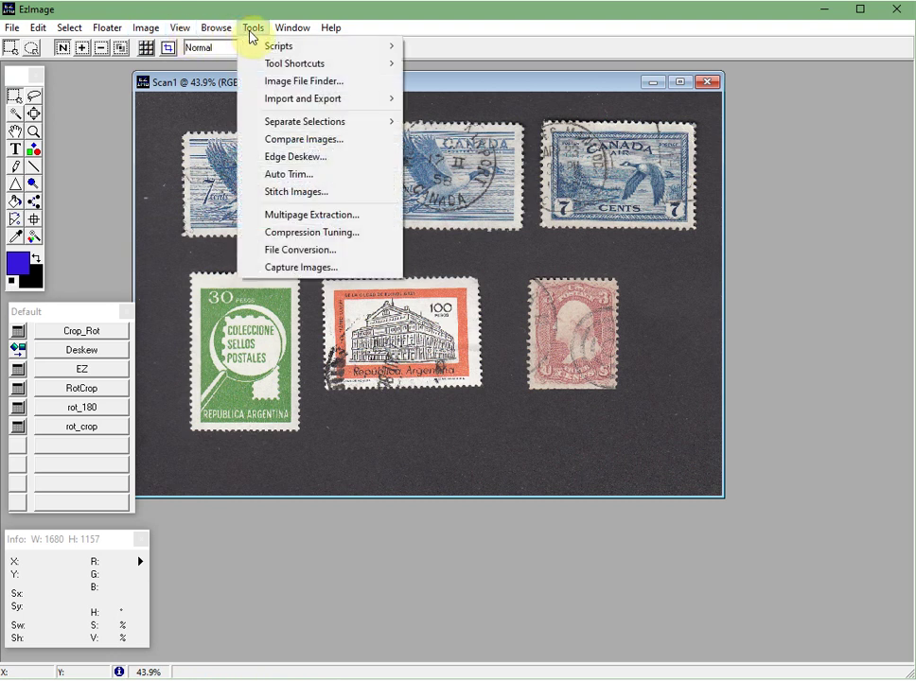
mouse_move(393, 127)
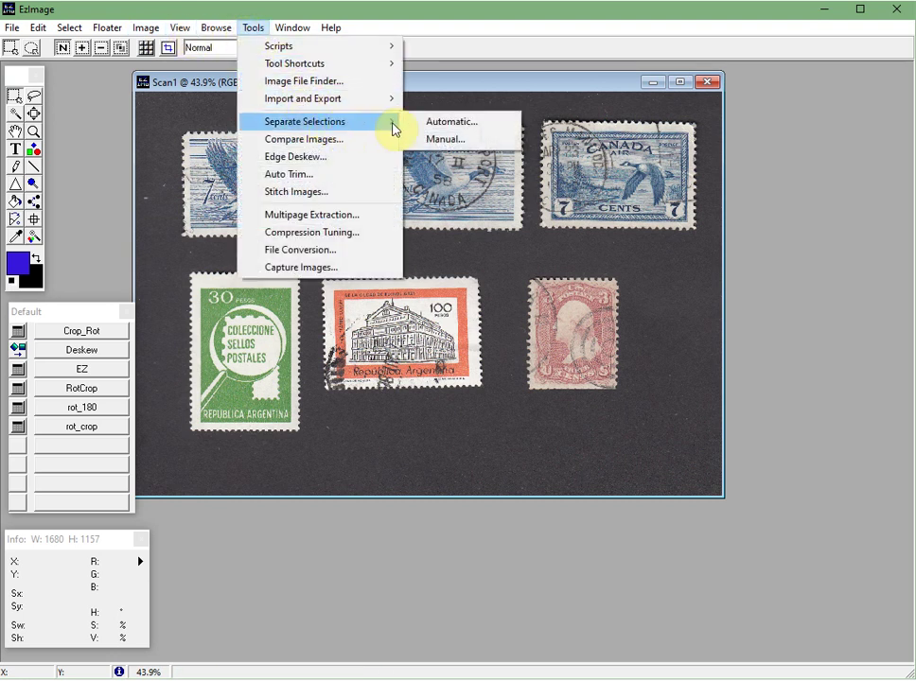
click(445, 128)
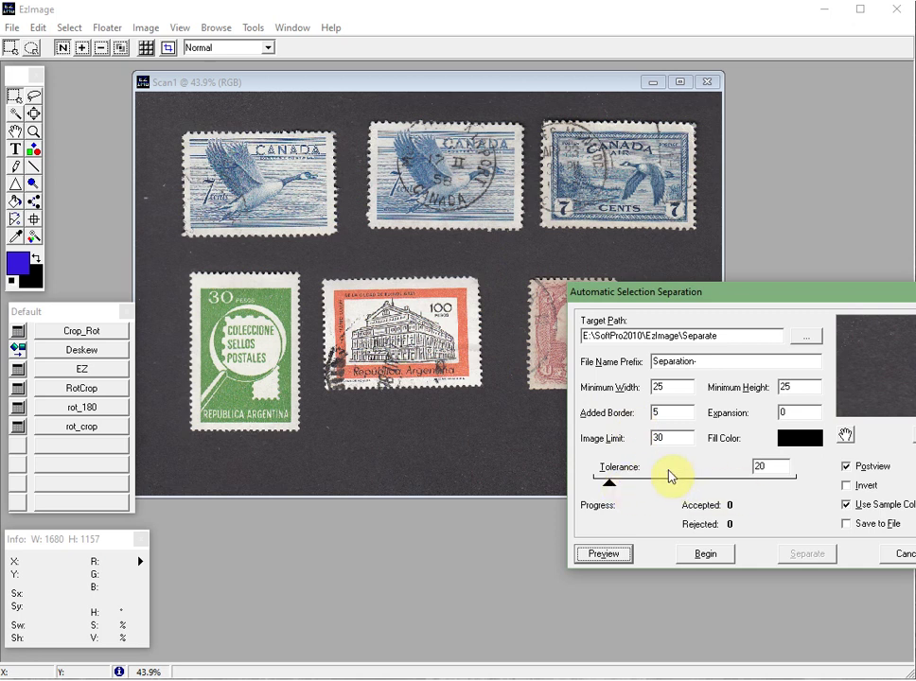
drag(720, 293, 550, 284)
click(537, 545)
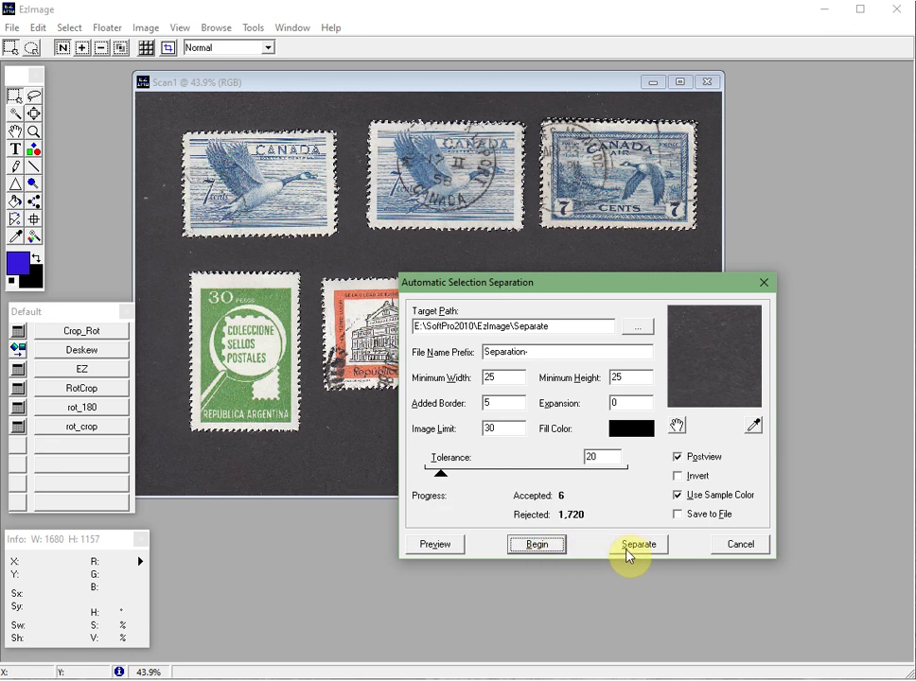
click(627, 547)
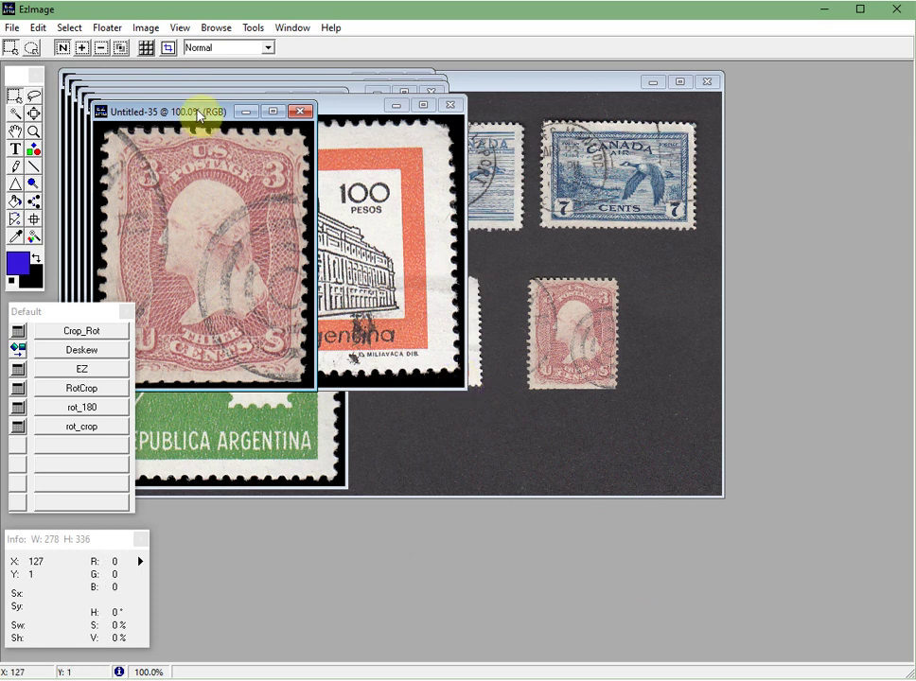
Spread out the red US, orange and green Argentina, and Canada goose stamp windows
drag(197, 111, 345, 172)
drag(659, 269, 658, 260)
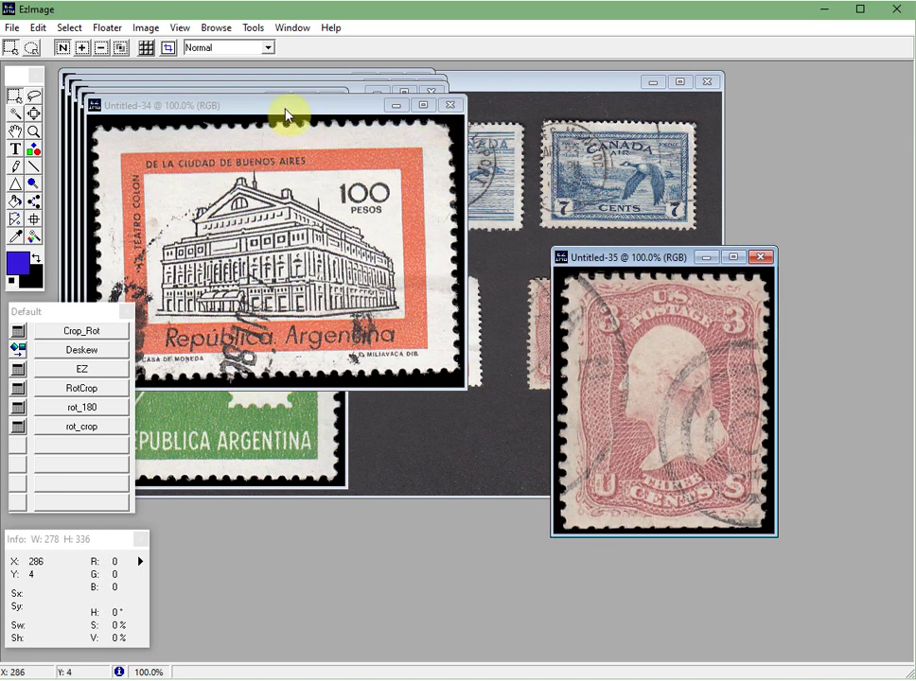
drag(289, 111, 600, 312)
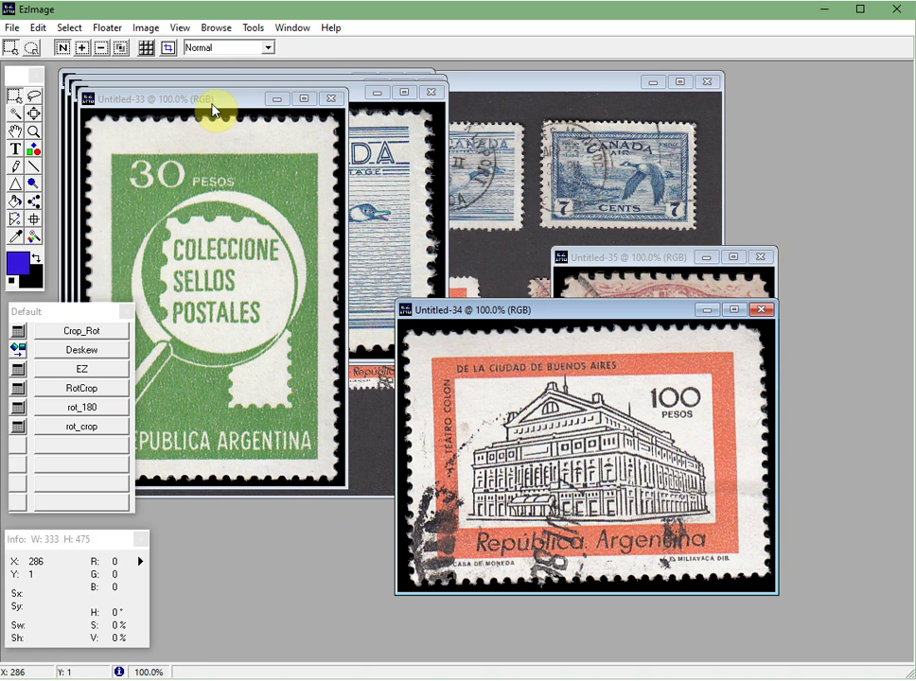
drag(214, 102, 568, 259)
drag(294, 99, 358, 222)
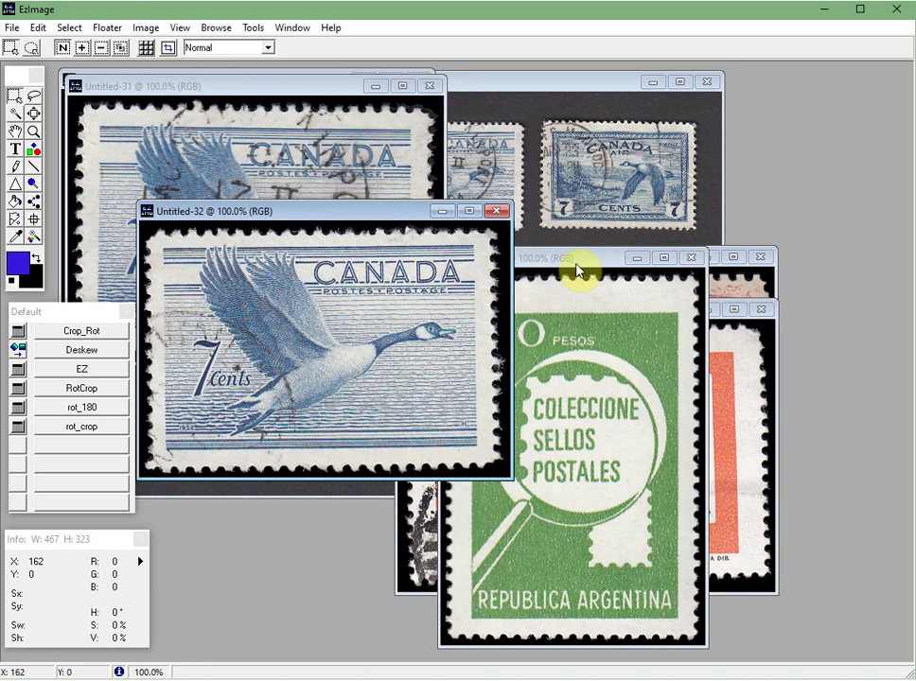
drag(582, 265, 549, 250)
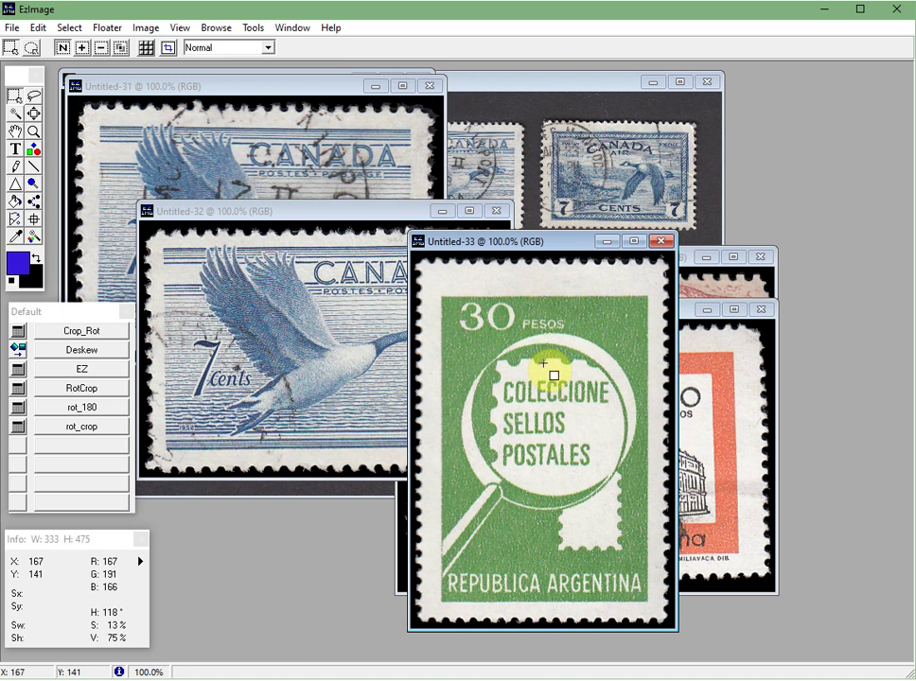